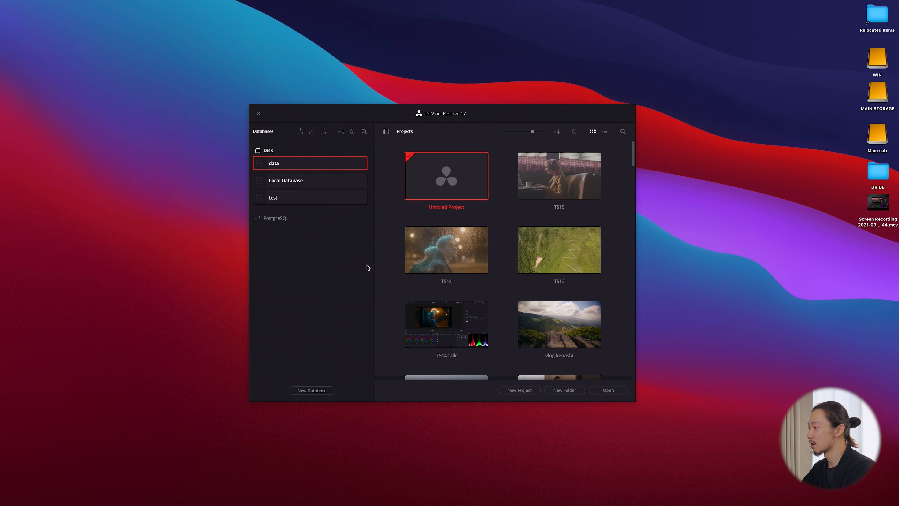
Step: Compare the projects stored in the Local Database and in the data database
click(289, 181)
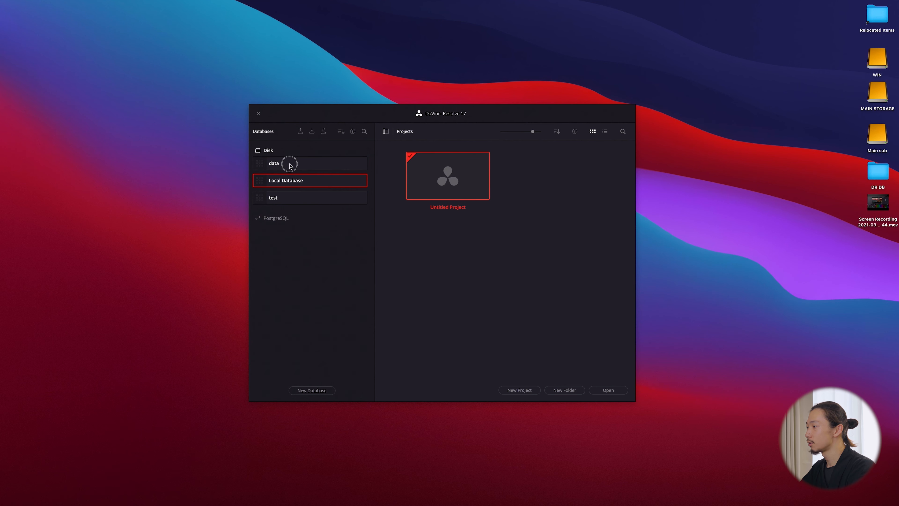
click(292, 167)
click(292, 181)
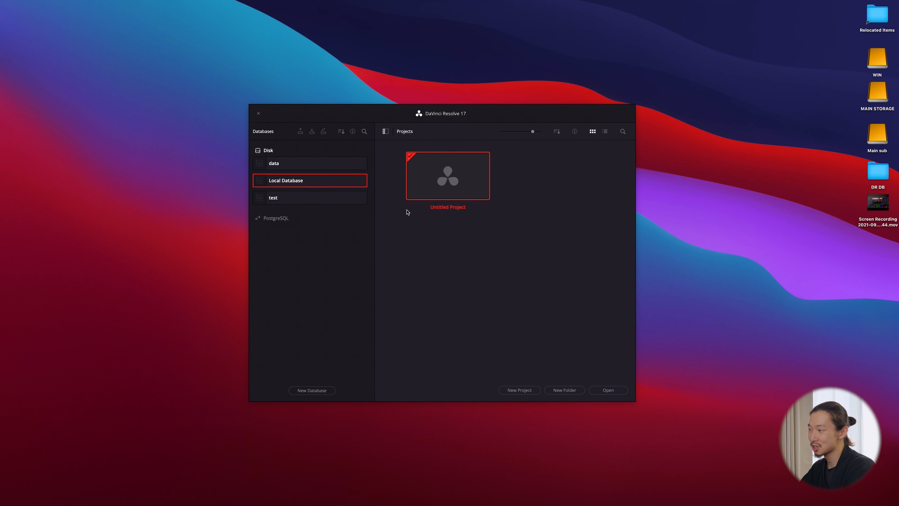
click(289, 169)
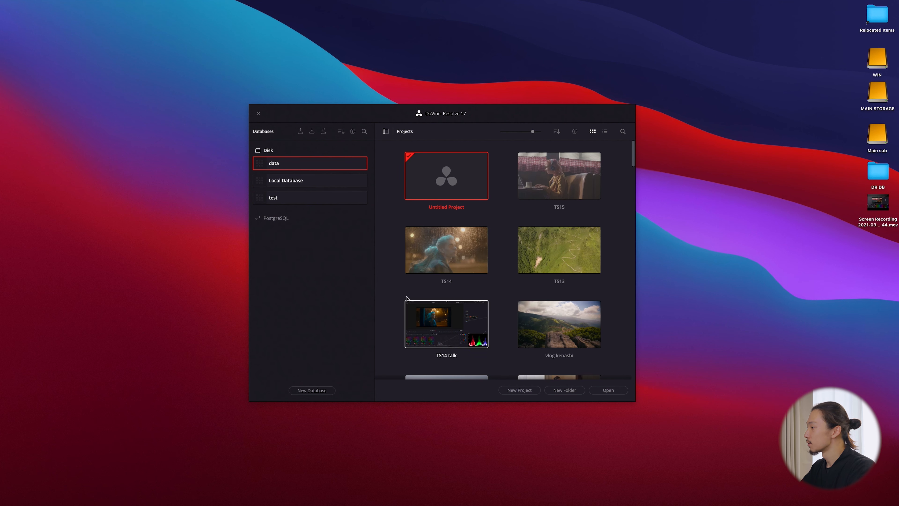
Step: Create a new folder on the desktop, name it TS15 Test and place it below the screen recording file
right_click(848, 271)
click(814, 274)
drag(852, 271, 878, 247)
click(877, 263)
key(BackSpace)
text(TS)
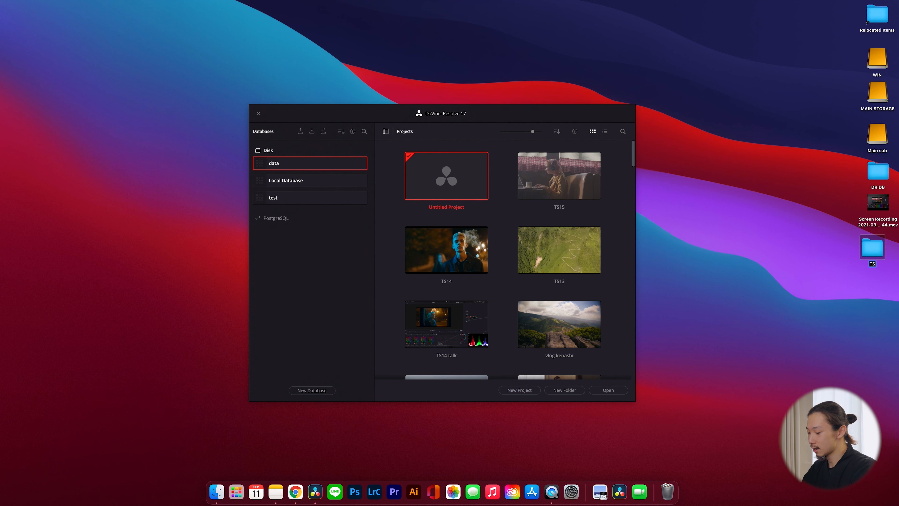
text(15 Test)
key(Return)
drag(875, 249, 882, 250)
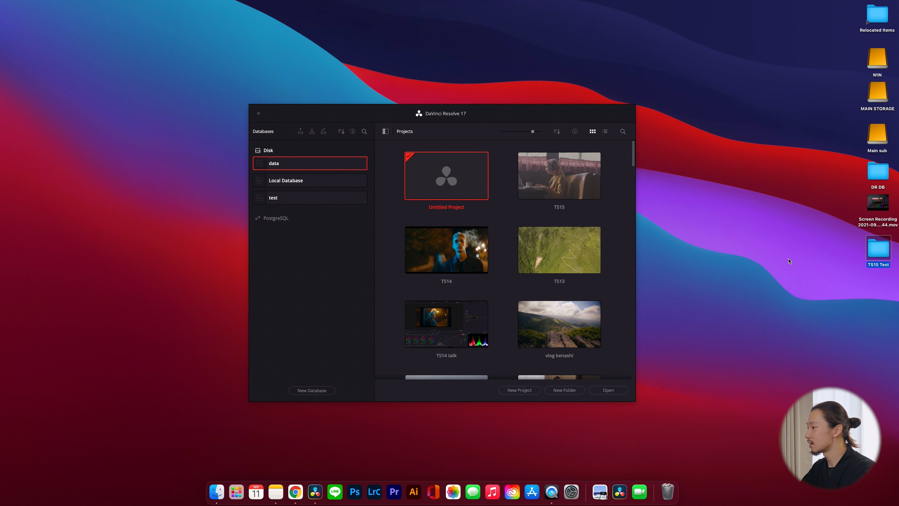
Step: Start a new disk database and name it kadrdb
click(324, 353)
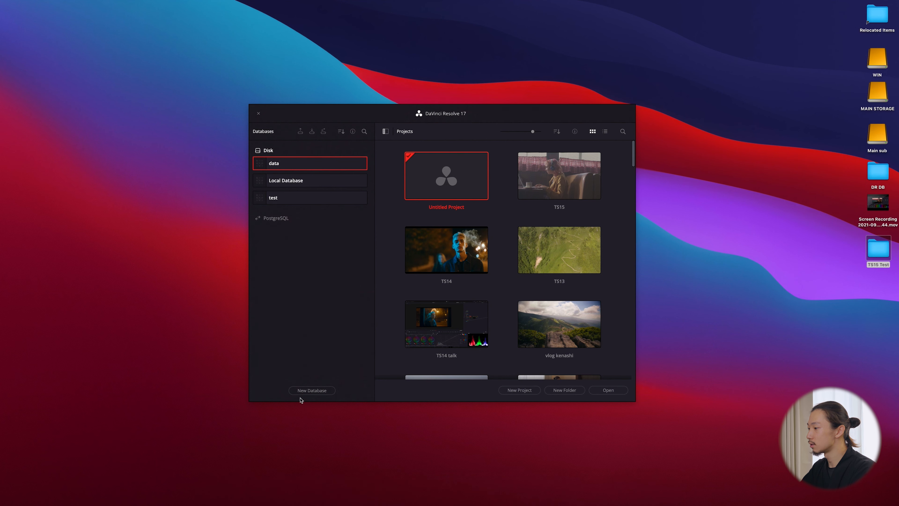
click(305, 392)
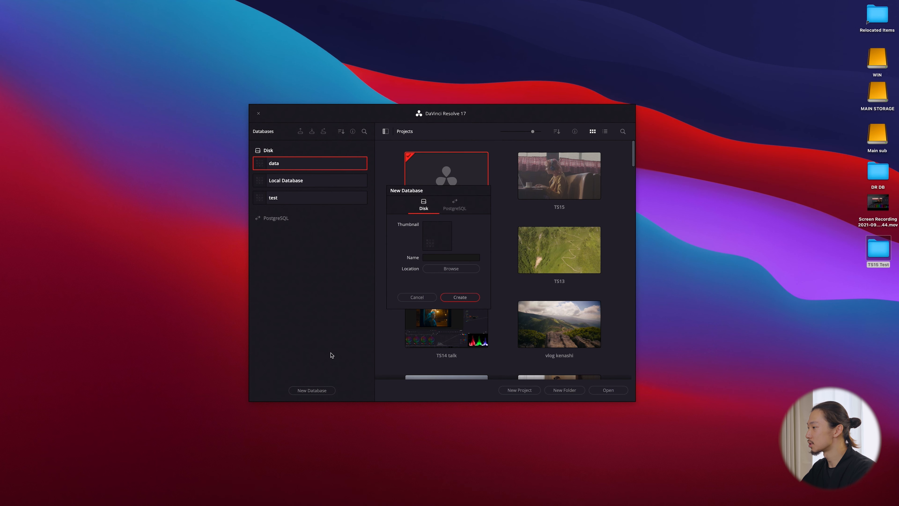
click(444, 257)
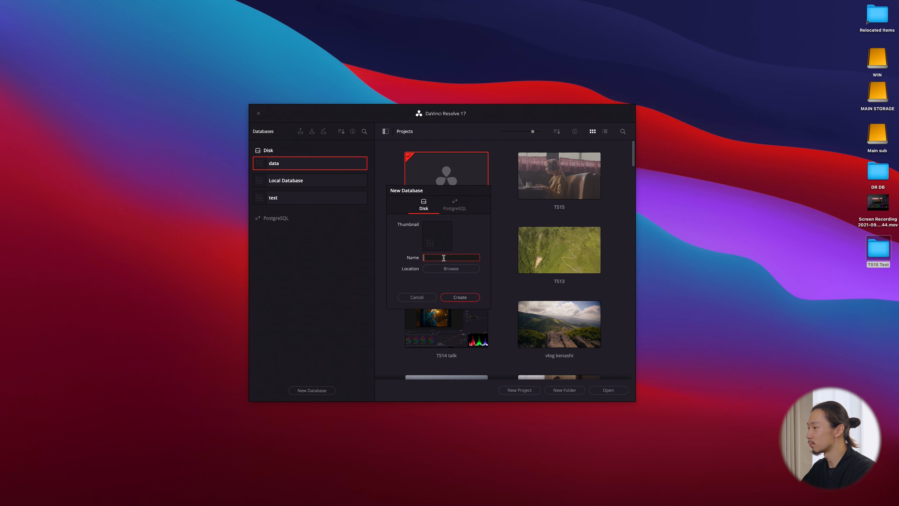
text(kad)
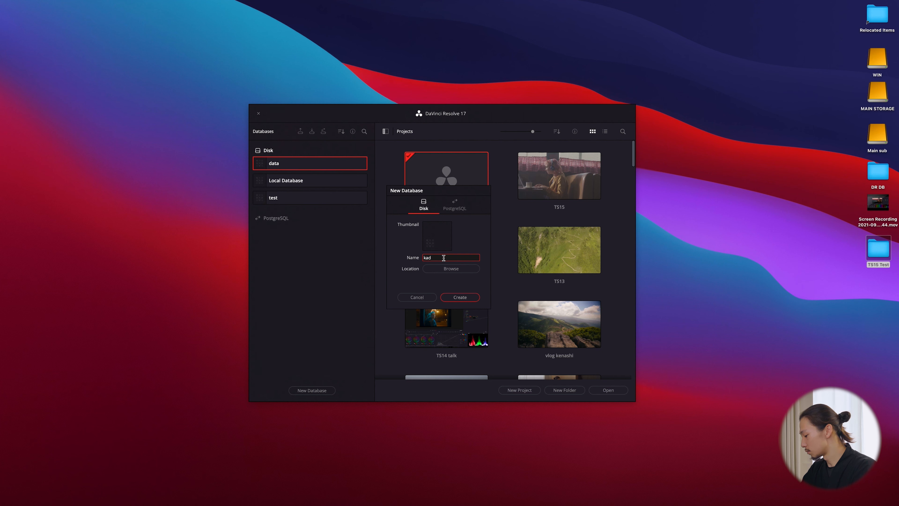
text(rdb)
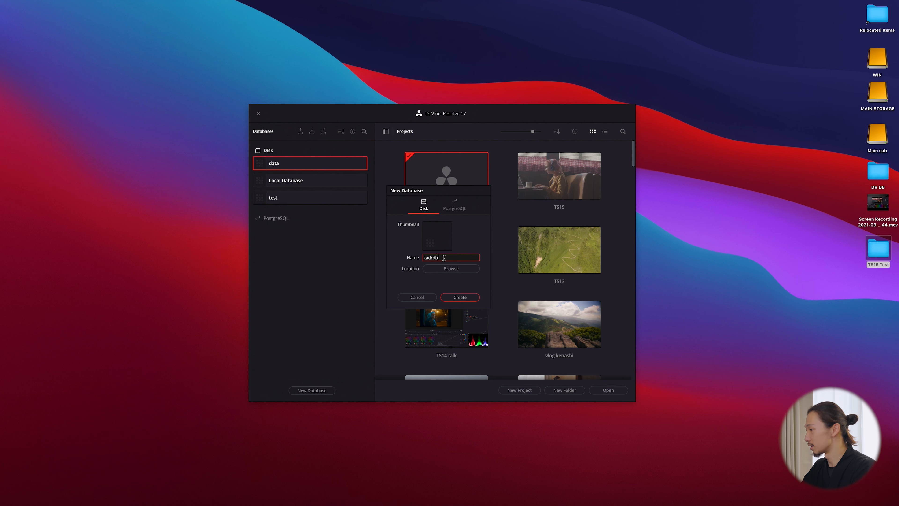
Step: Set the new database's location to the TS15 Test folder on the Desktop and create the database
click(448, 270)
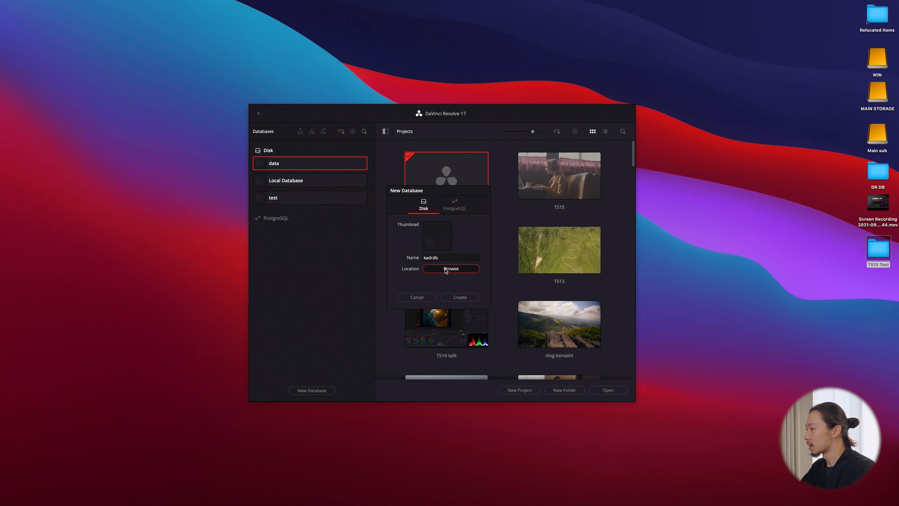
click(438, 276)
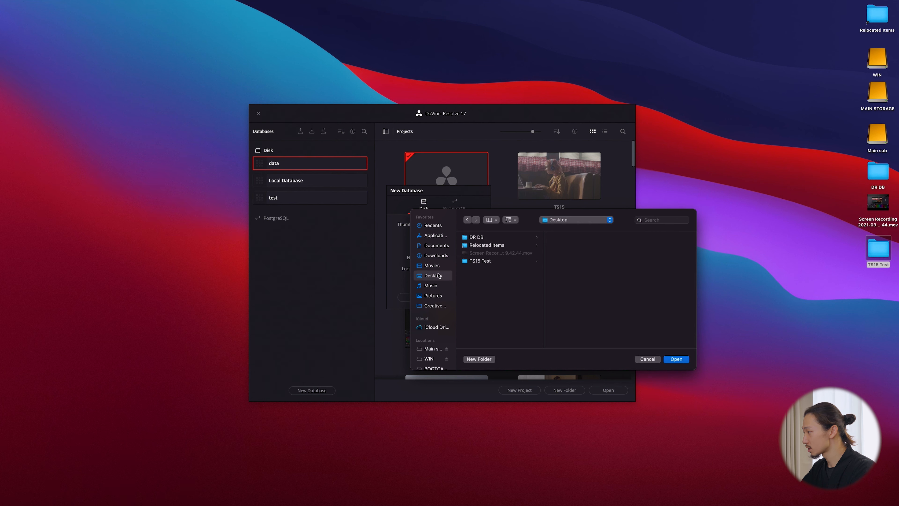
click(479, 262)
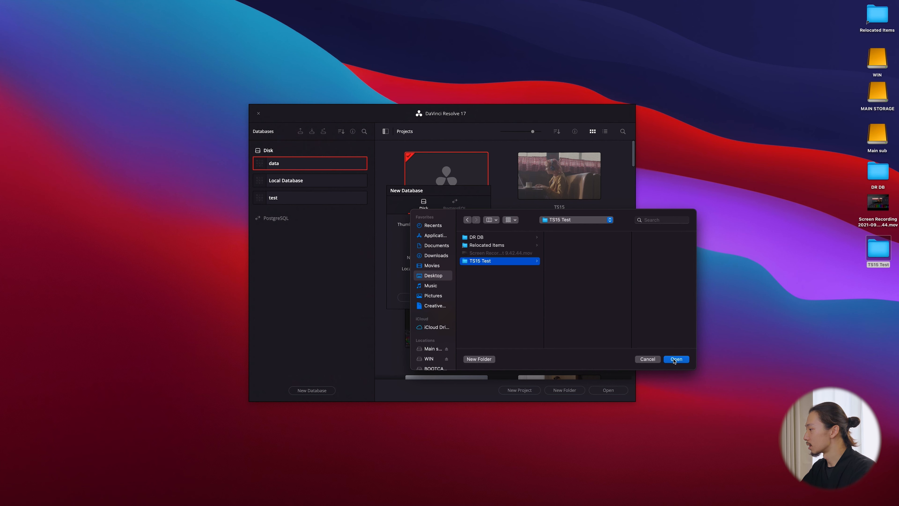
click(675, 360)
click(460, 297)
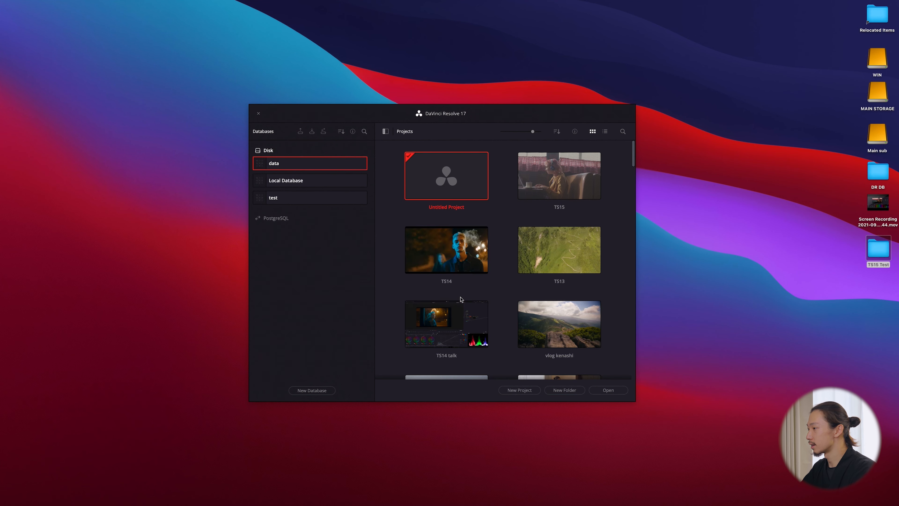
Step: Create a new project named Ts15 test in the kadrdb database
click(283, 181)
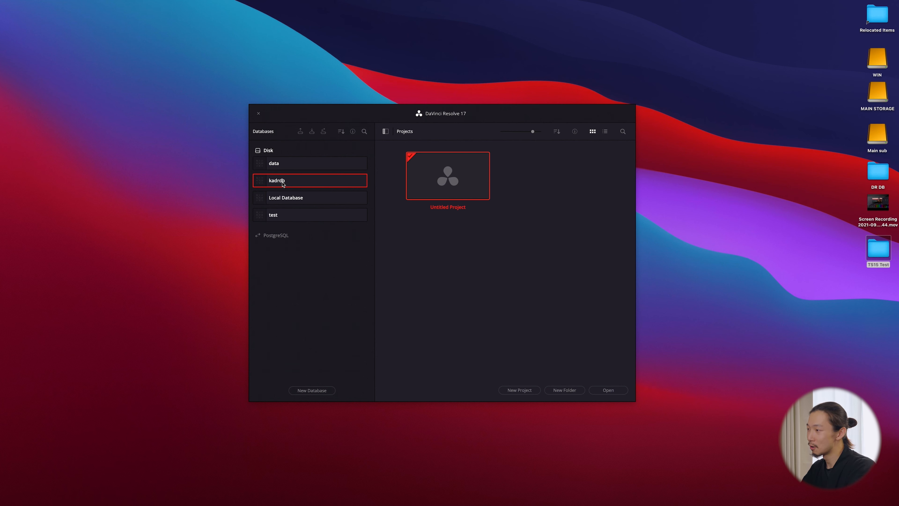
click(523, 391)
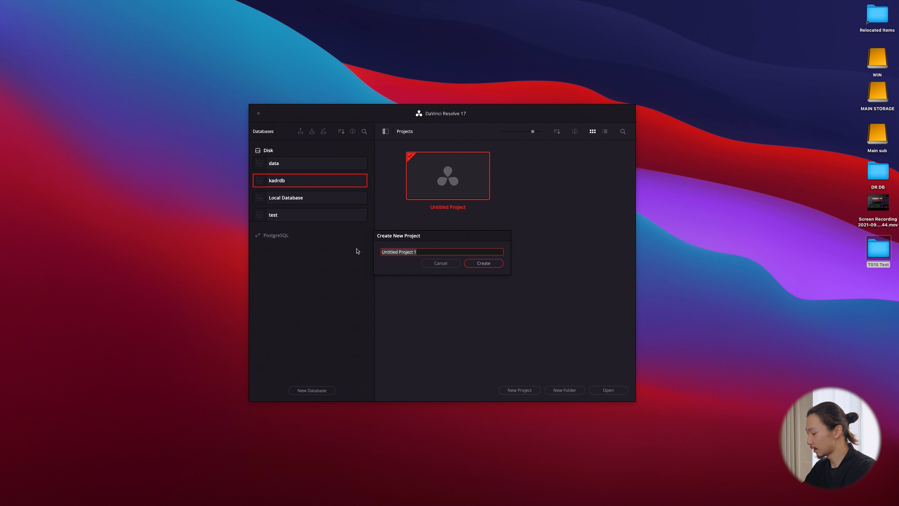
key(BackSpace)
text(Ts15 test)
click(494, 263)
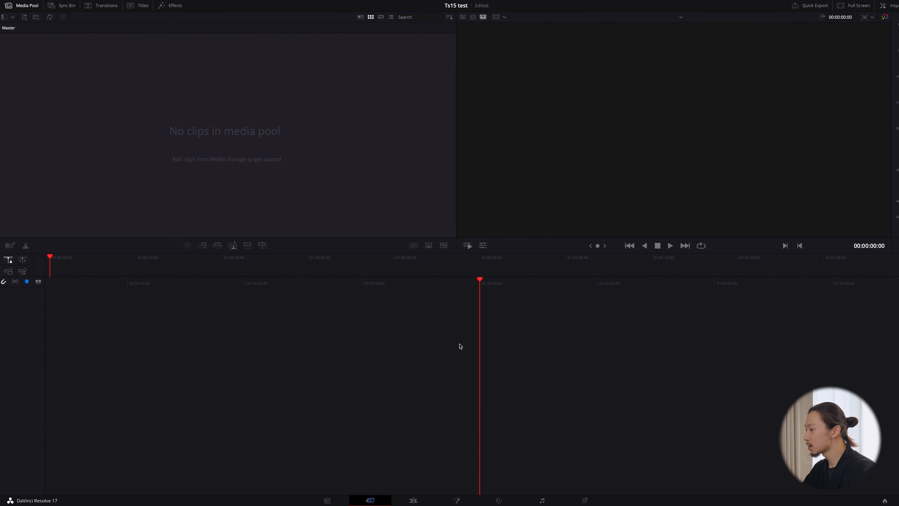
Step: Import Untitled.mov from the Movies folder into the media pool on the Media page
click(328, 504)
drag(352, 79, 154, 355)
click(518, 281)
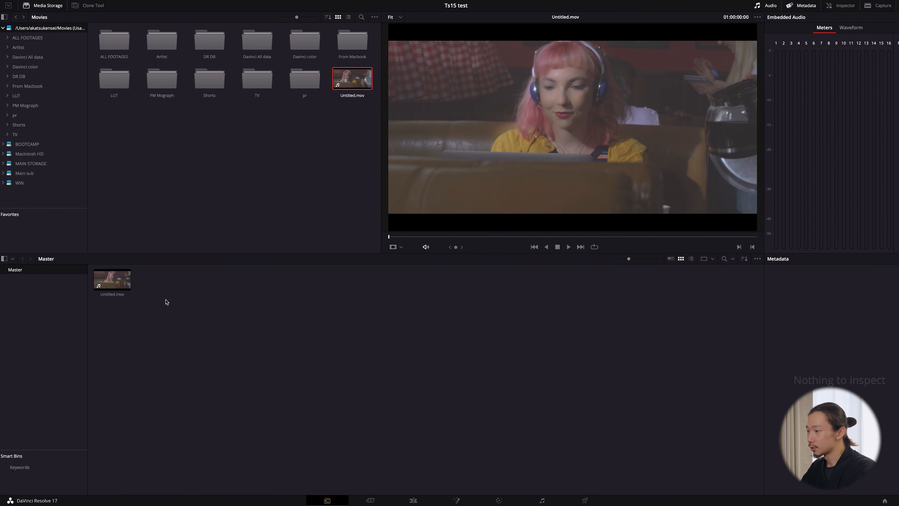
Step: Add a new bin to the Master bin in the media pool and delete it again
right_click(166, 300)
click(214, 342)
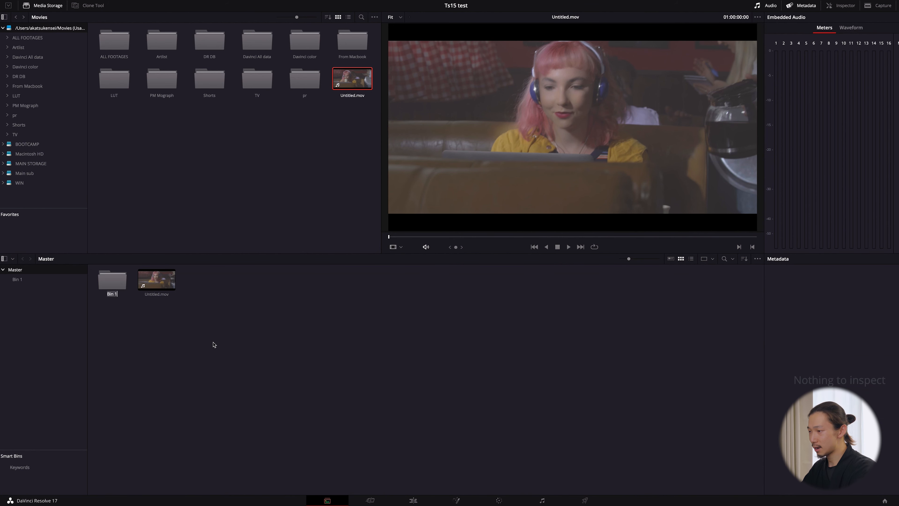
click(114, 280)
key(Delete)
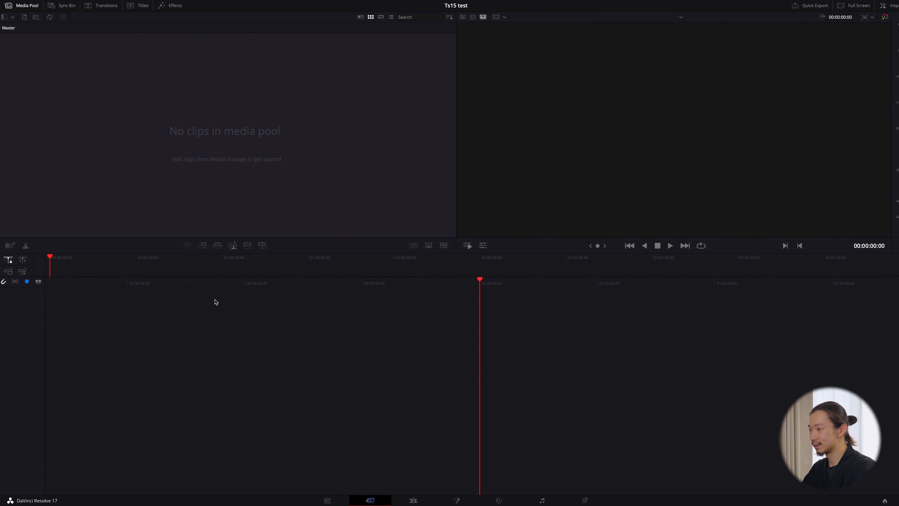
Step: View the Edit, Fusion, Color, Fairlight and Deliver pages one after another and return to the Edit page
click(414, 500)
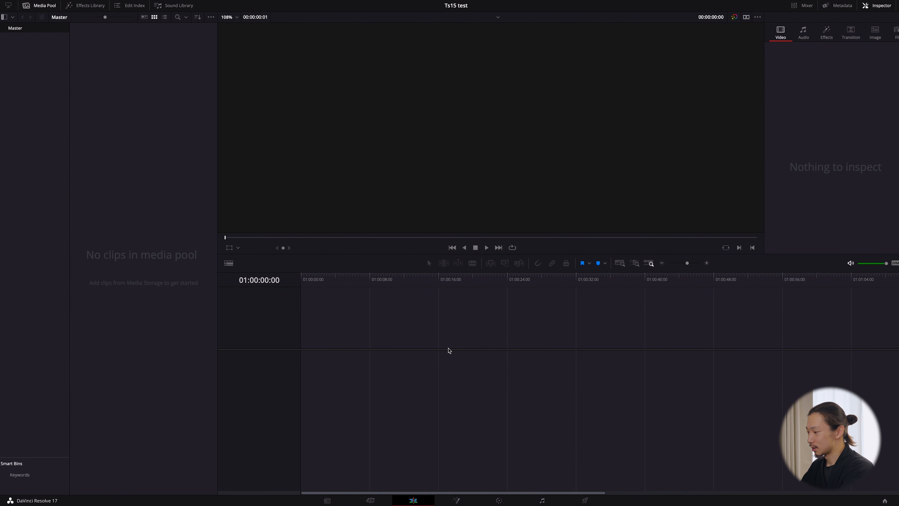
click(459, 500)
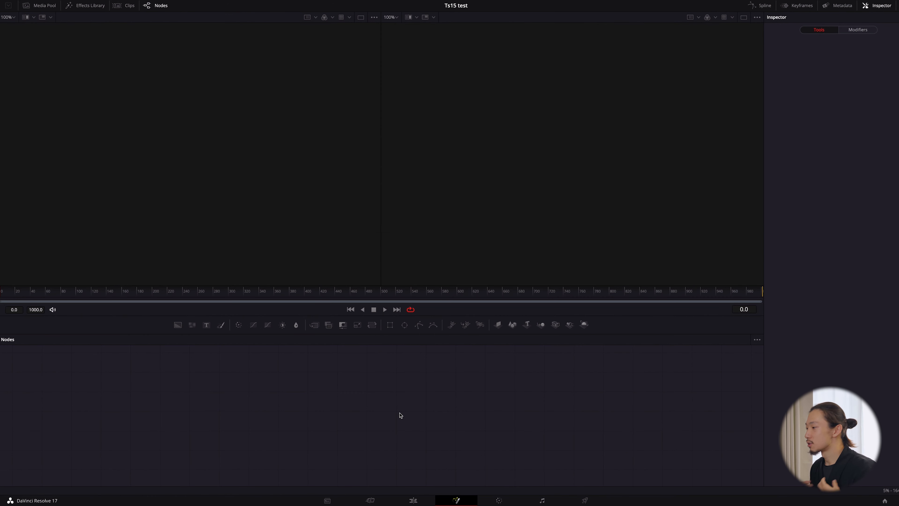
click(499, 500)
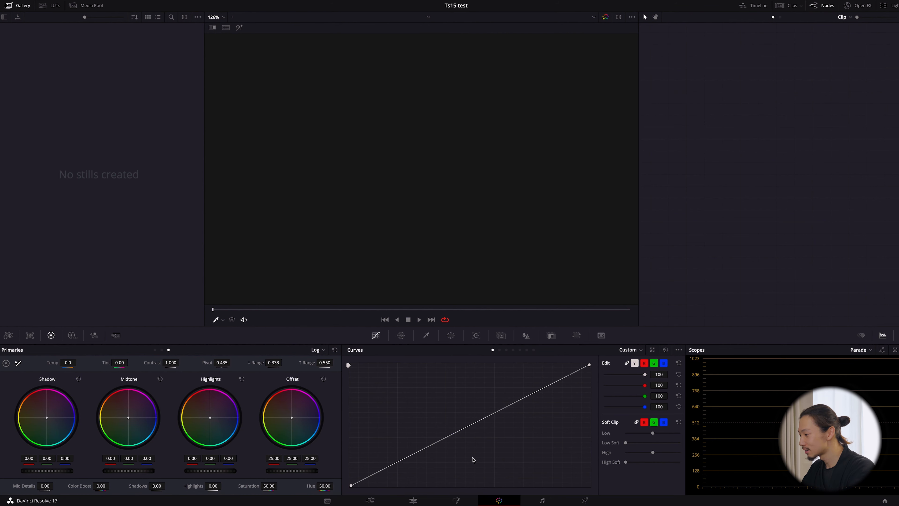
click(541, 500)
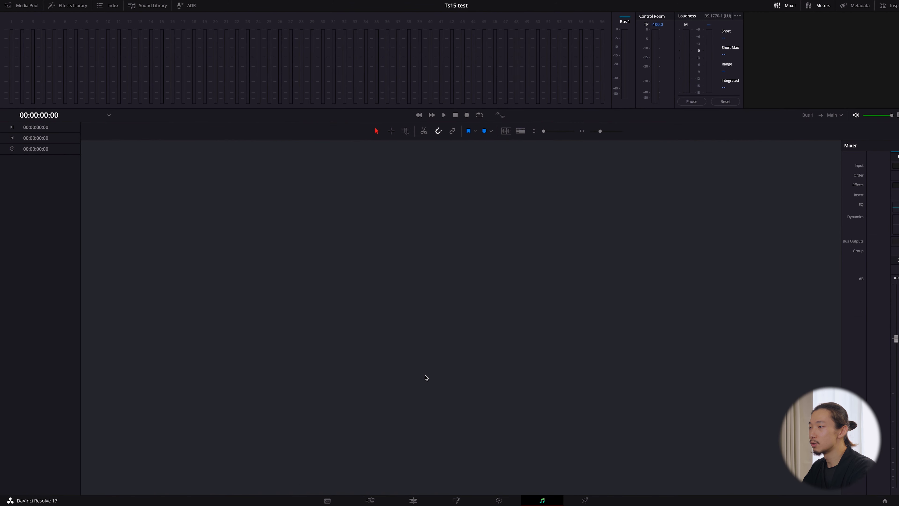
click(585, 500)
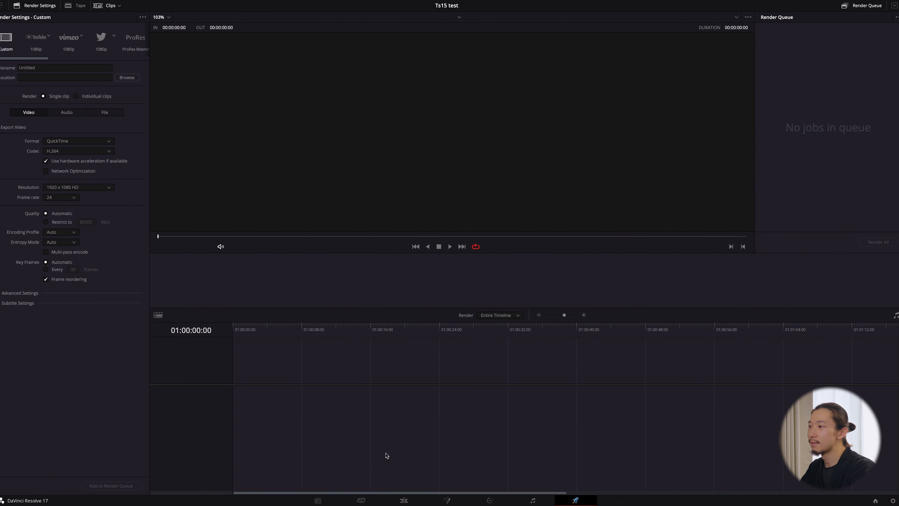
click(404, 500)
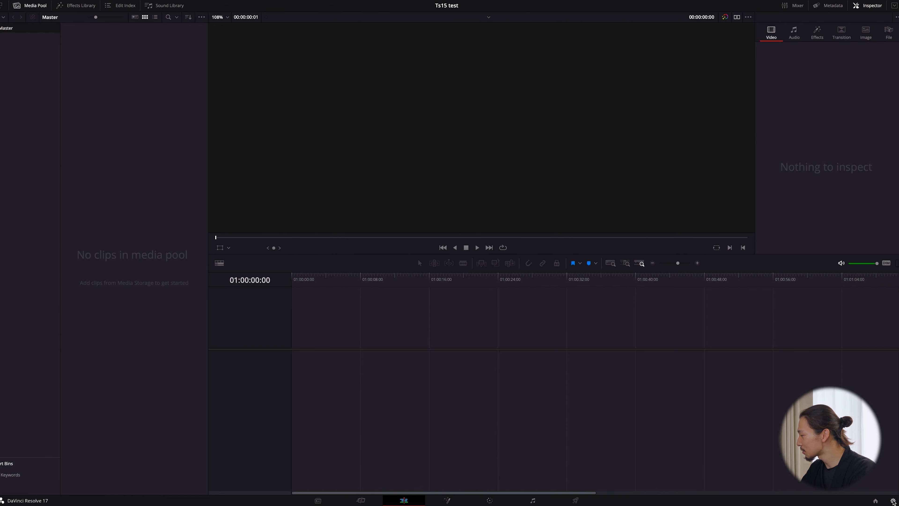
Step: Set the project's timeline resolution to 3840 x 2160 Ultra HD and its timeline frame rate to 23.976
click(893, 501)
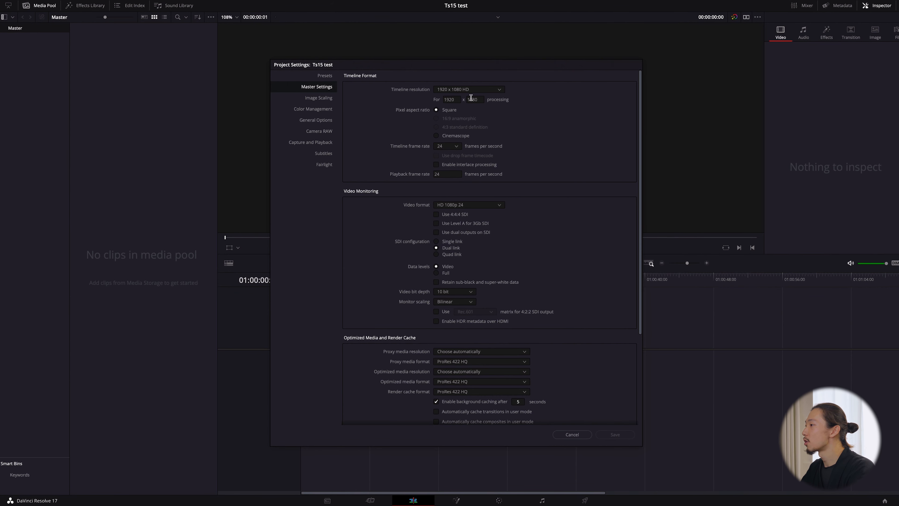
click(465, 91)
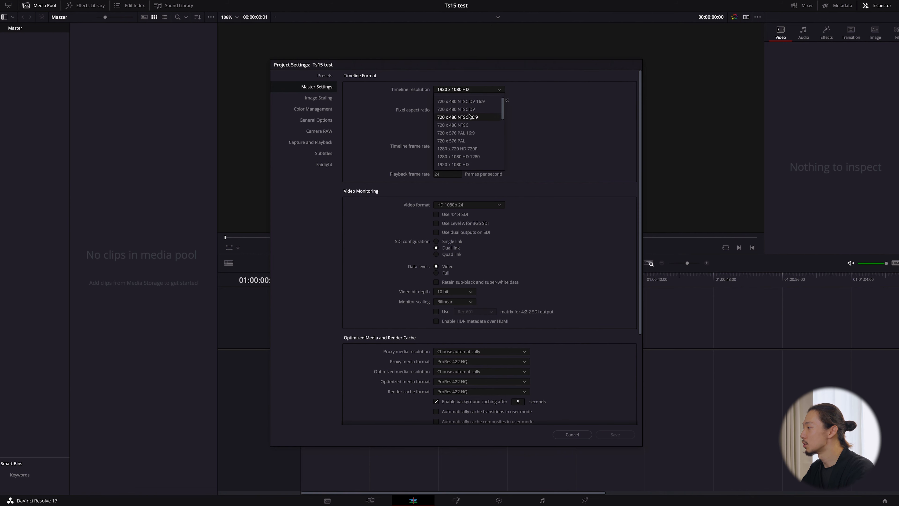
scroll(478, 117, down, 2)
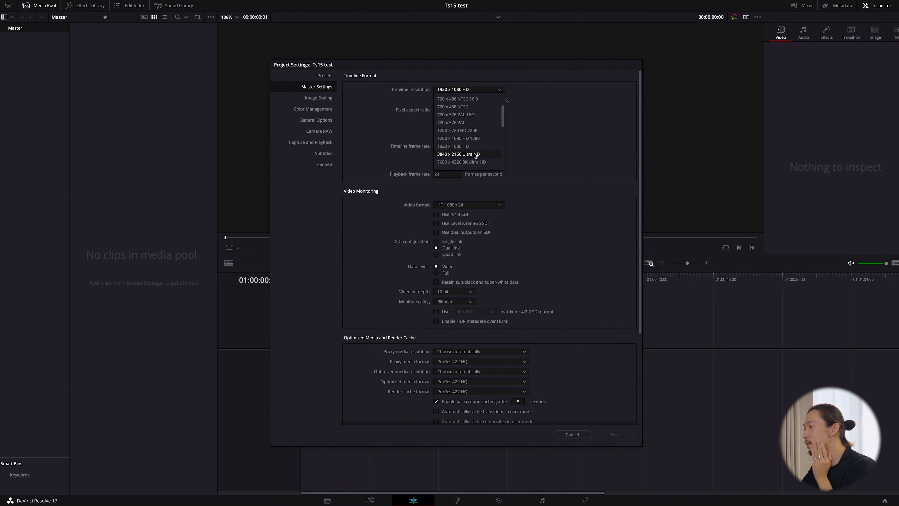
click(480, 154)
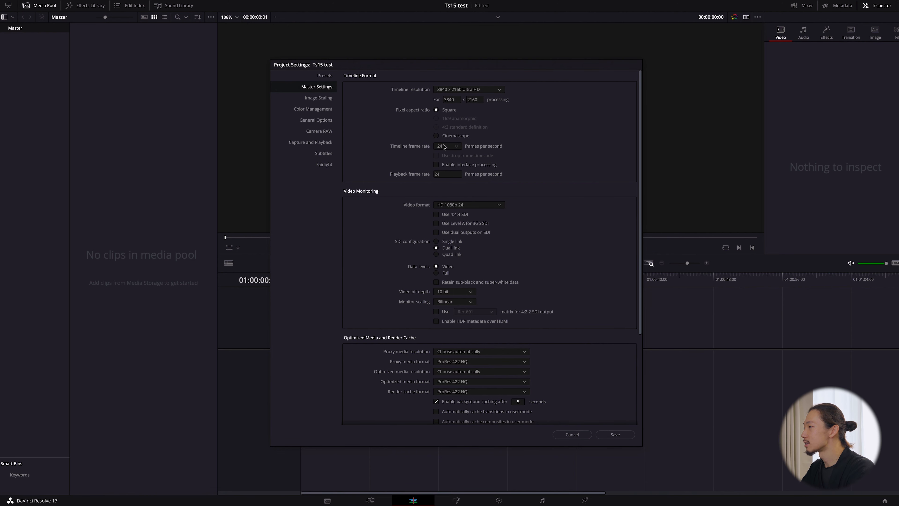
click(455, 147)
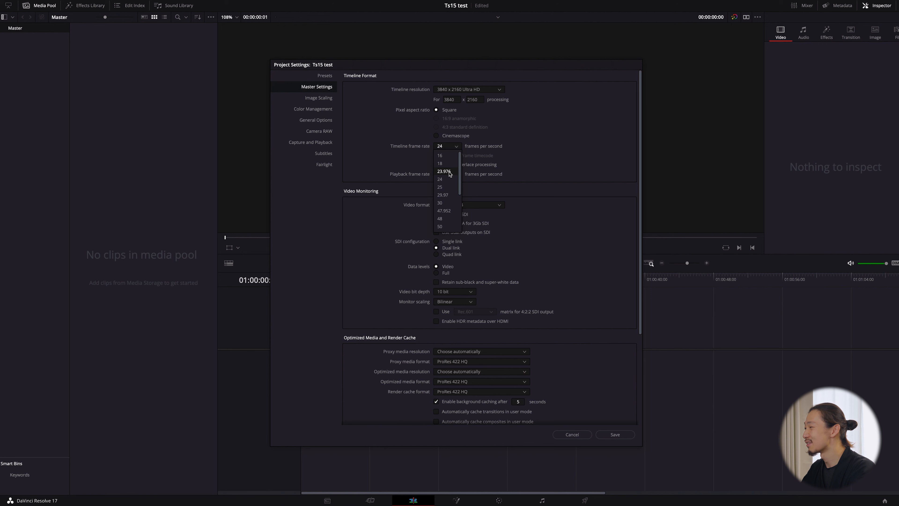
click(449, 172)
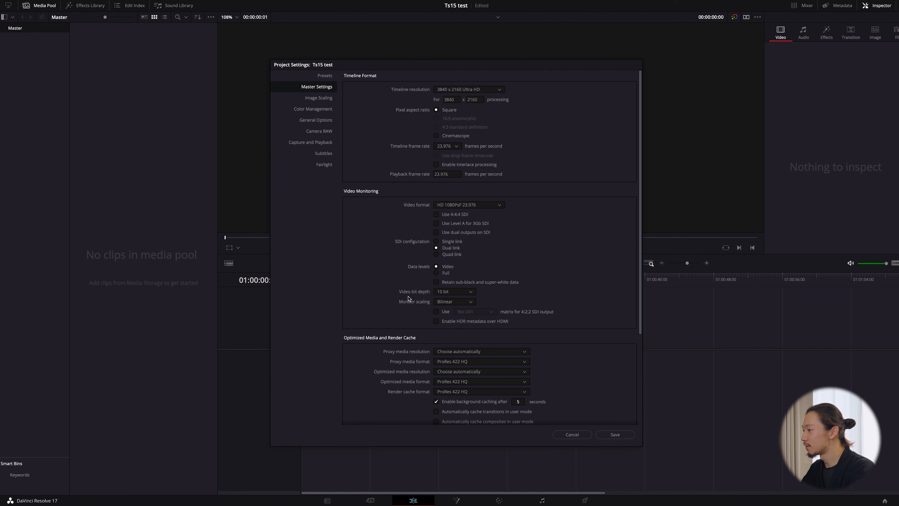
Step: Try a video bit depth of 8 bit in the video monitoring settings and set it back to 10 bit
click(469, 293)
click(460, 303)
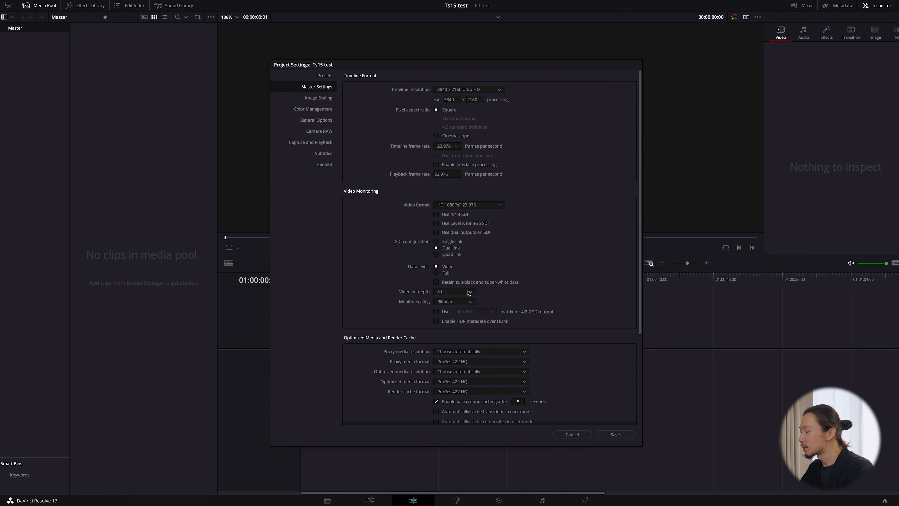
click(469, 293)
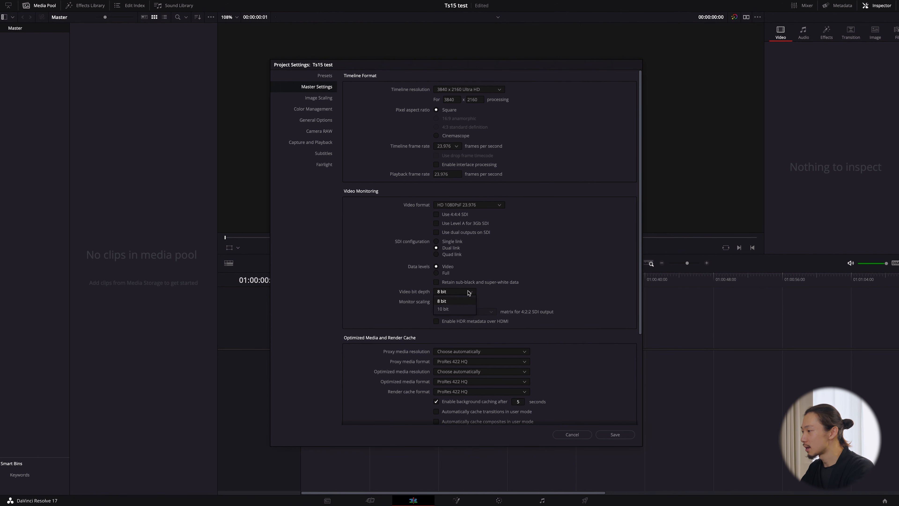
click(446, 309)
scroll(555, 314, down, 3)
scroll(556, 314, down, 3)
scroll(552, 305, up, 6)
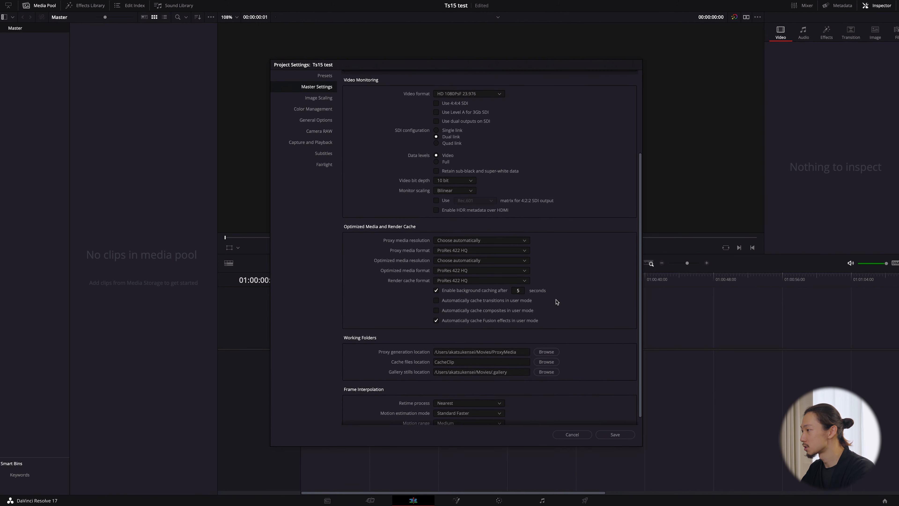
Step: View the project's Image Scaling and Color Management settings
click(321, 98)
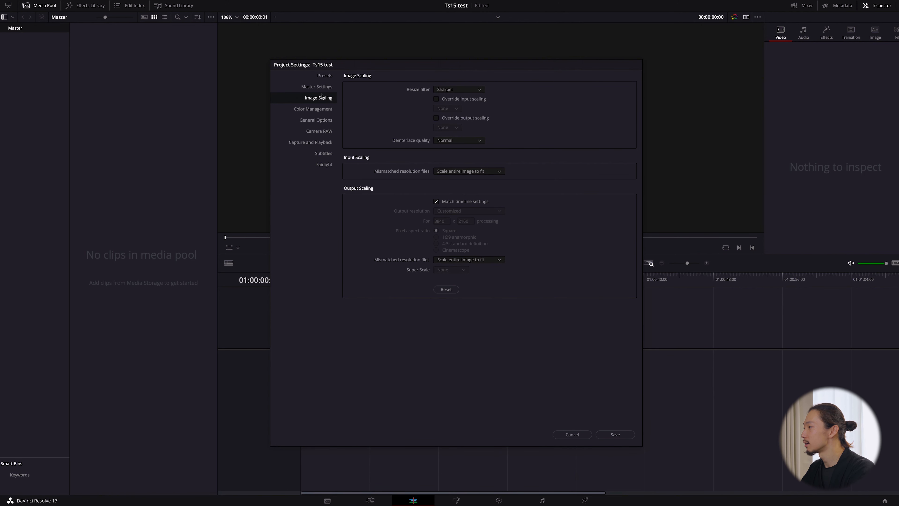
click(323, 109)
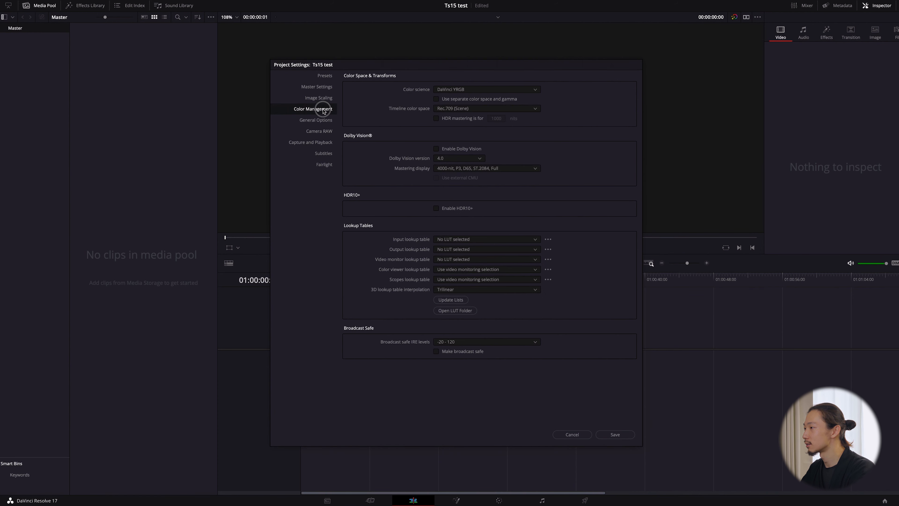
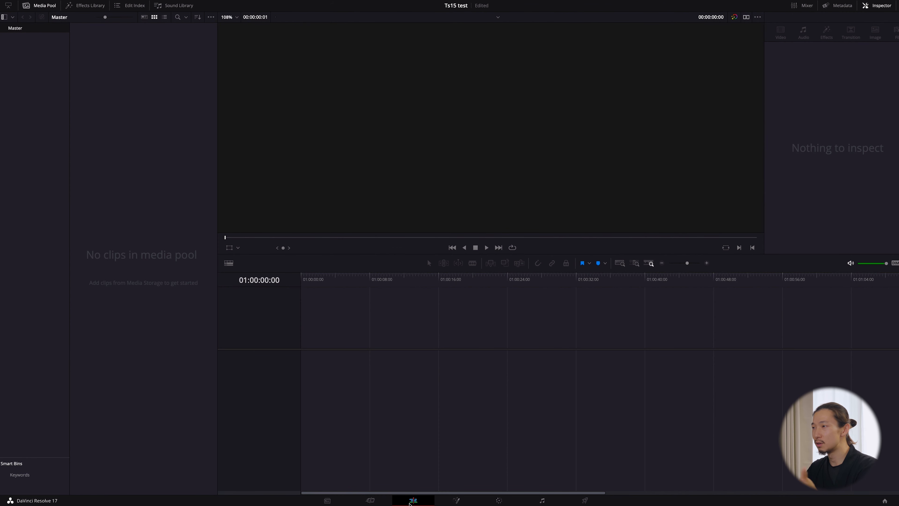
Step: Import both City .mov clips from the Artgrid folder into the media pool without changing the project frame rate
right_click(80, 96)
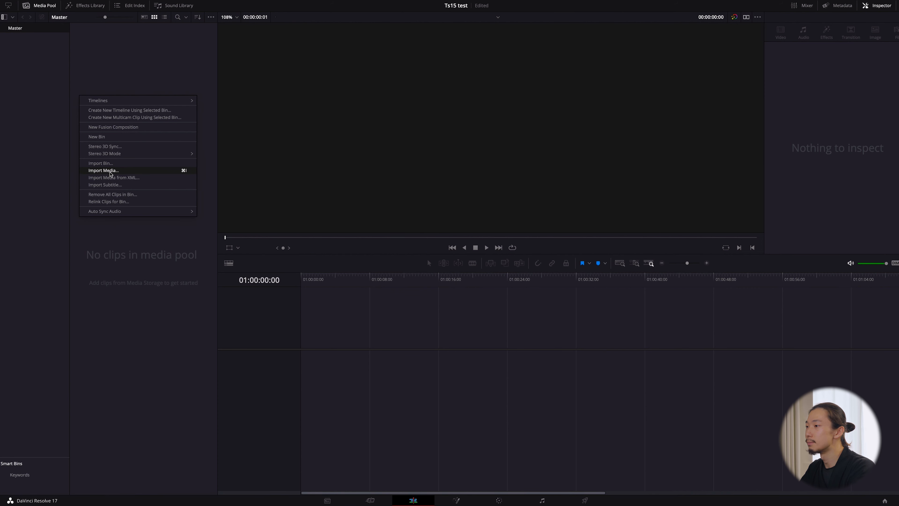
click(106, 170)
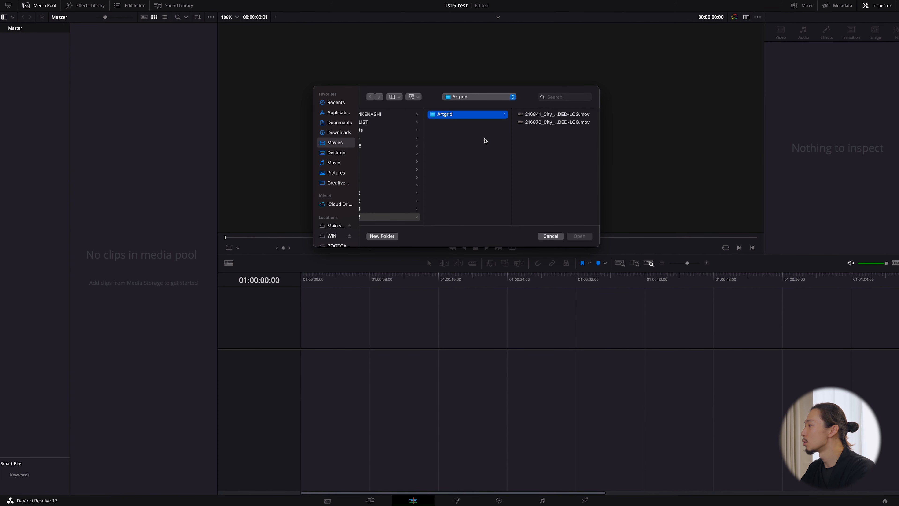
click(557, 122)
shift+click(556, 114)
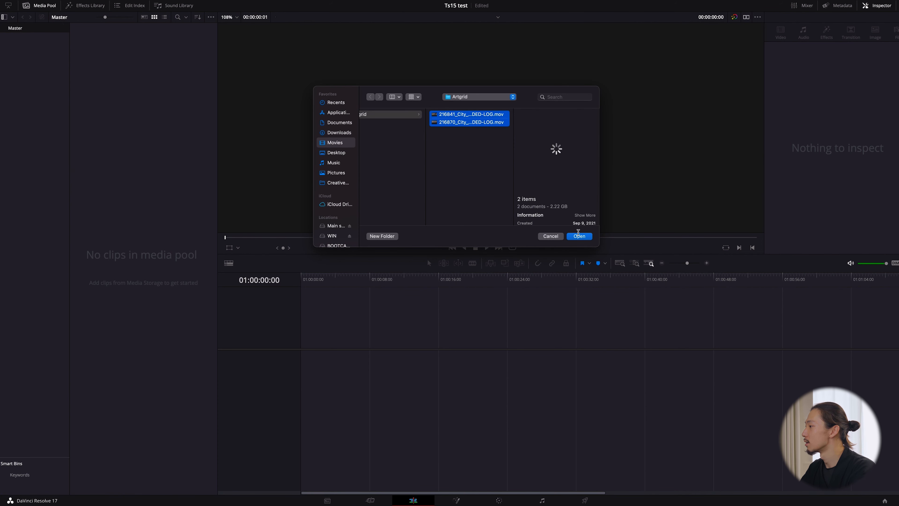
click(580, 236)
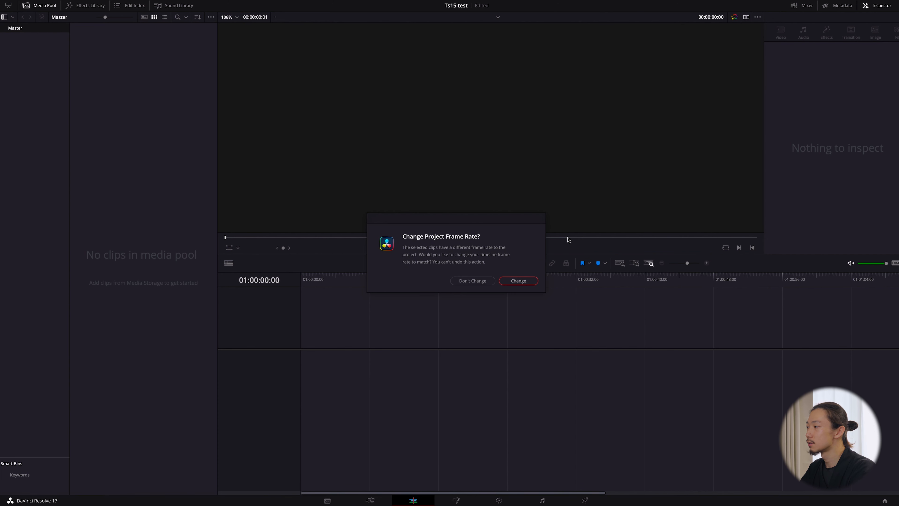
click(475, 283)
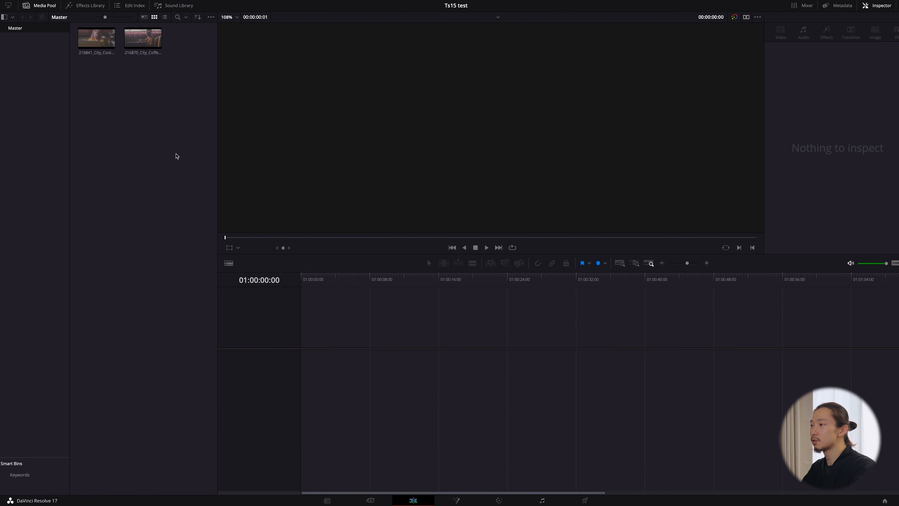
Step: Create a timeline from both imported clips and move the playhead to 01:00:02:12 in the first clip
drag(185, 58, 79, 23)
drag(152, 43, 299, 383)
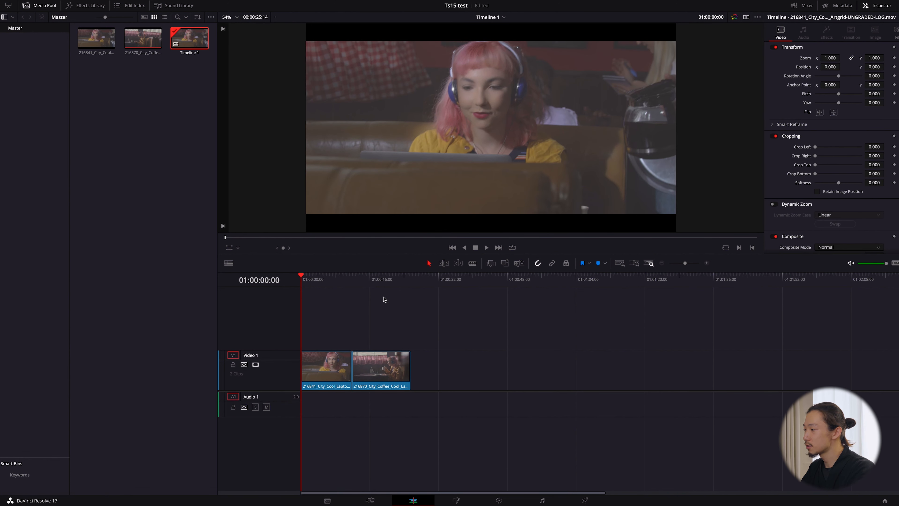
drag(325, 282, 375, 278)
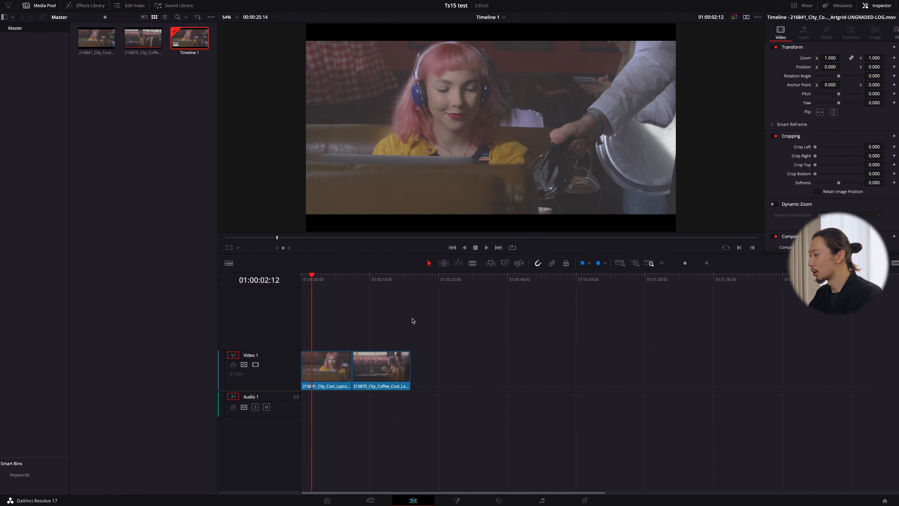
Step: Switch to the Color page and look at the mini-timeline, clip thumbnails, node editor and Open FX displays one after another
click(498, 500)
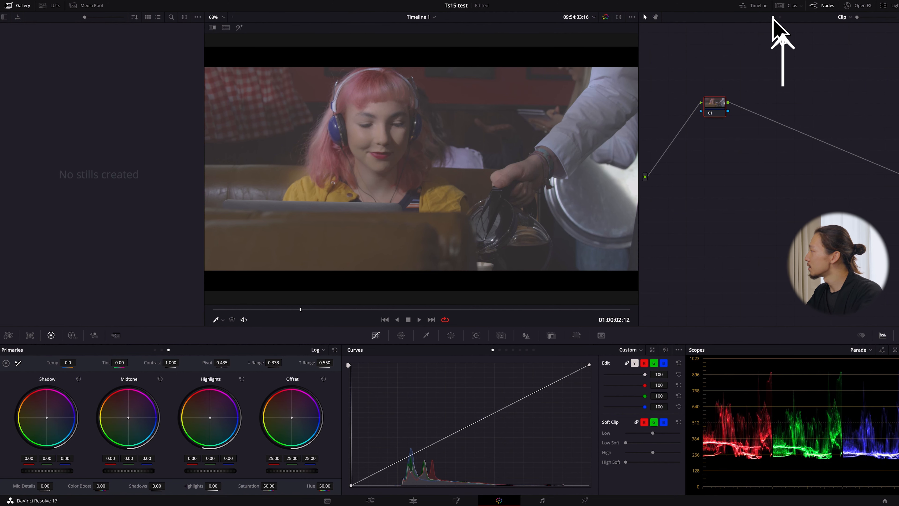
click(756, 7)
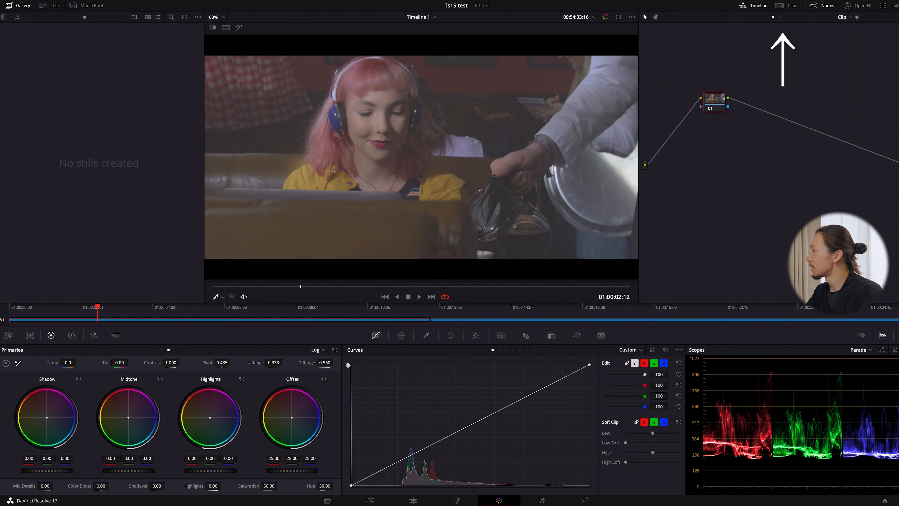
click(791, 6)
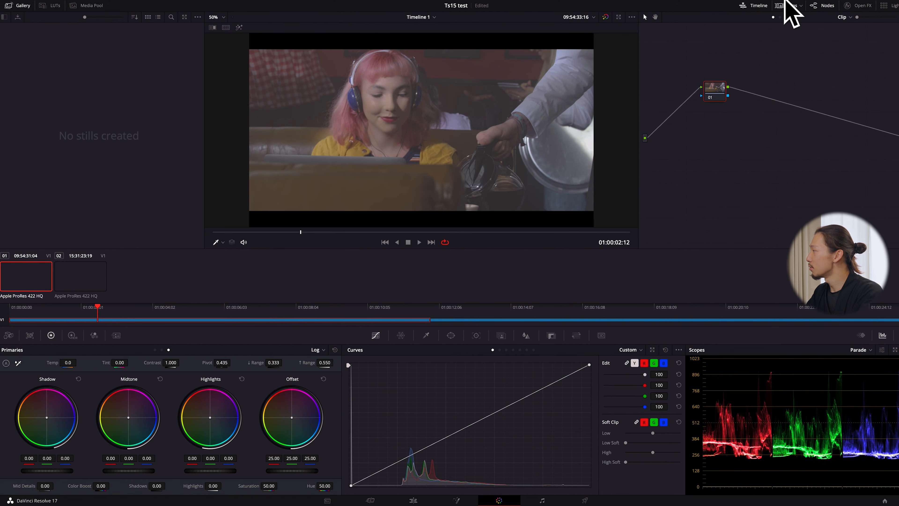
click(826, 9)
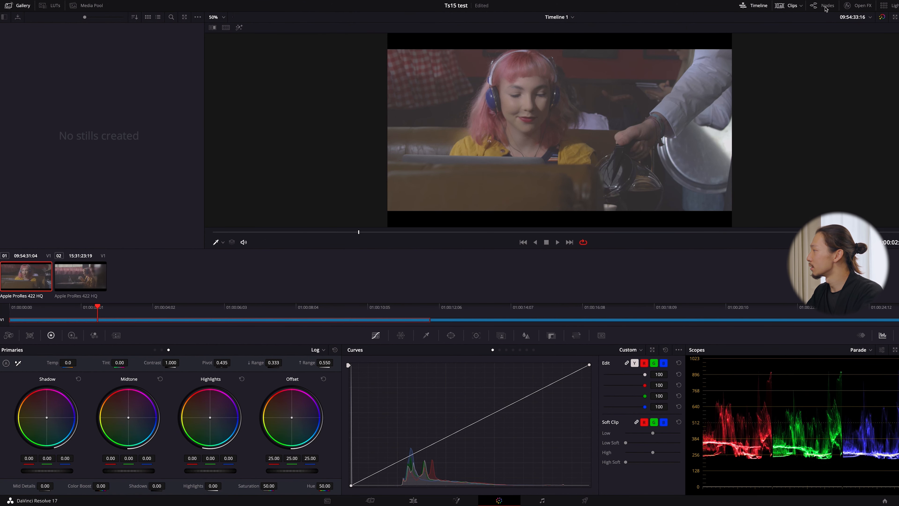
click(826, 8)
click(862, 8)
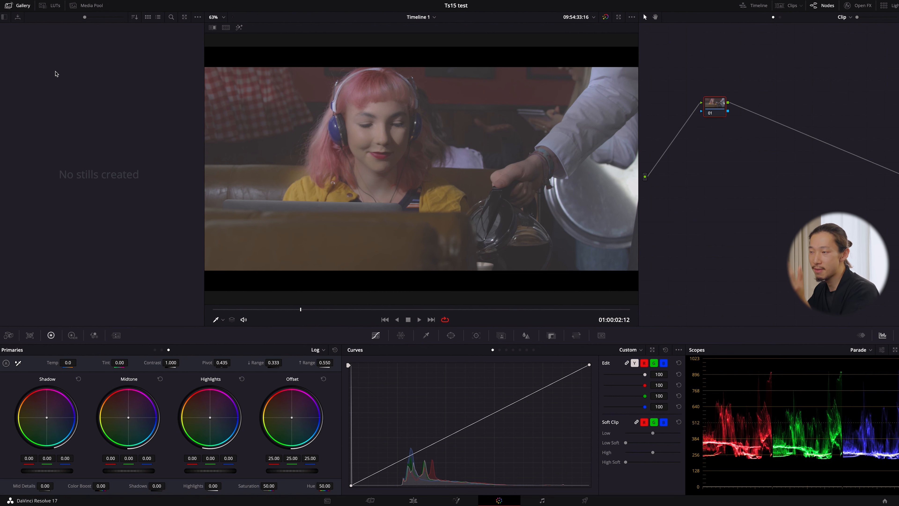
Step: Import the image ts13 9_1.16.5.jpg from the TS14 folder into the gallery as a still
right_click(59, 81)
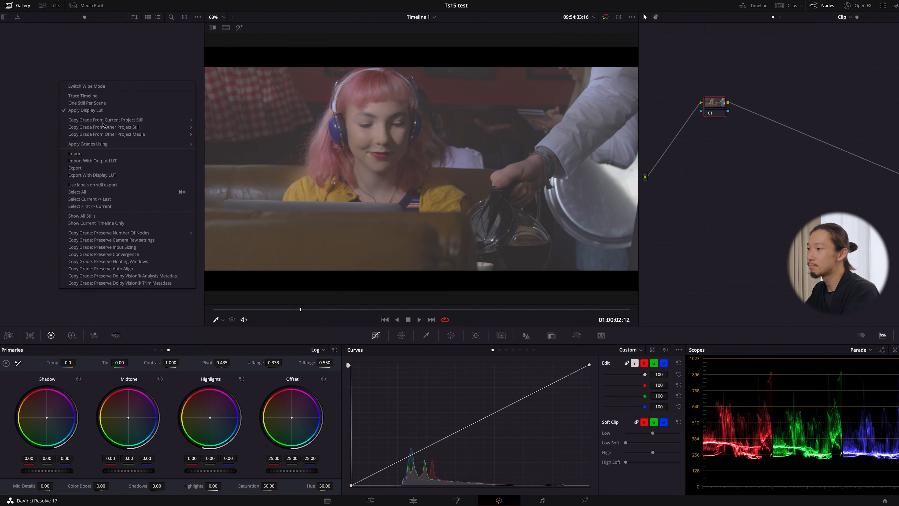
click(84, 154)
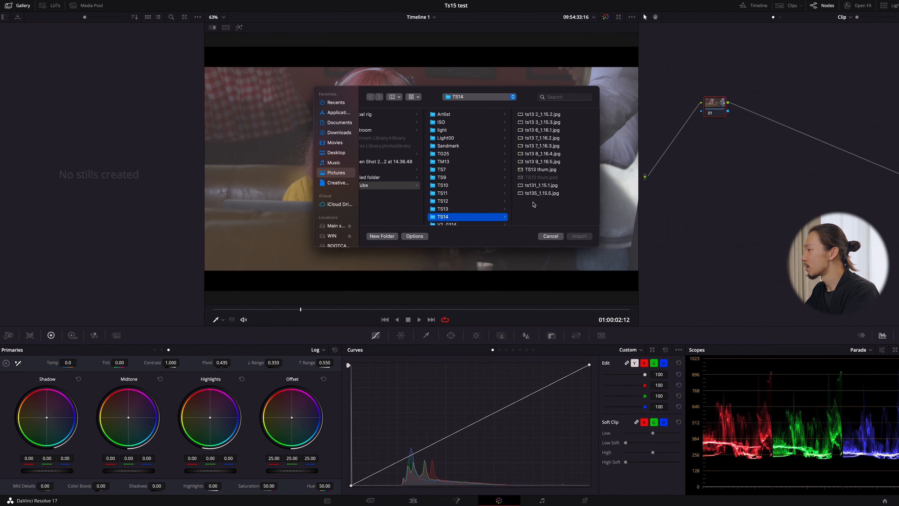
click(550, 162)
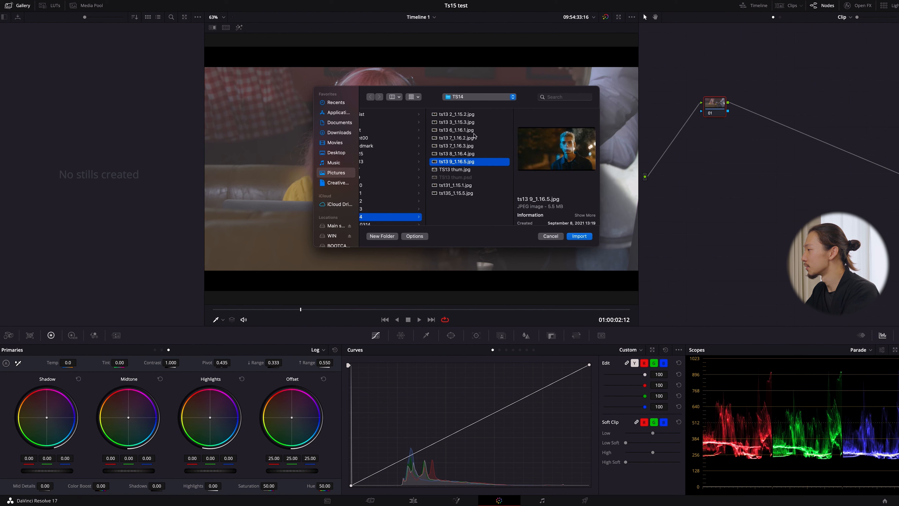
click(576, 236)
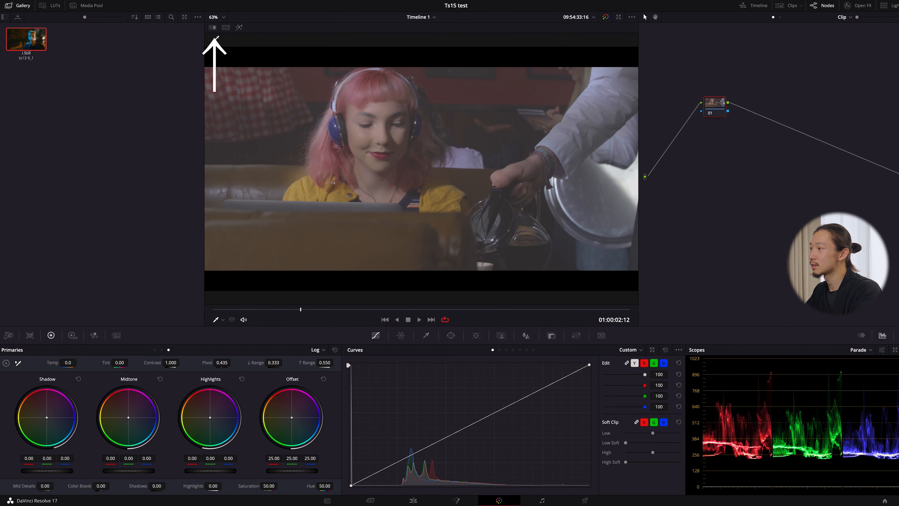
Step: Compare the clip with the imported still using the image wipe, shifting the divider toward the still, and turn the wipe off
click(212, 27)
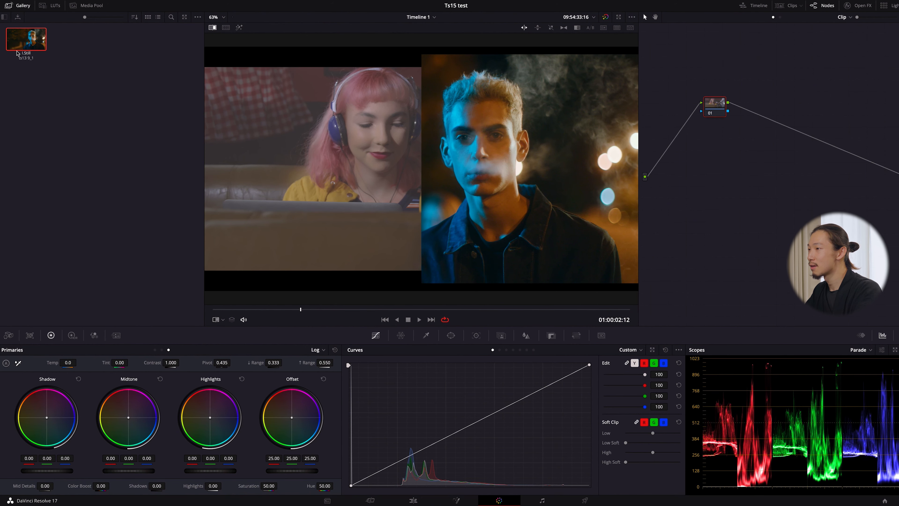
drag(422, 159, 446, 160)
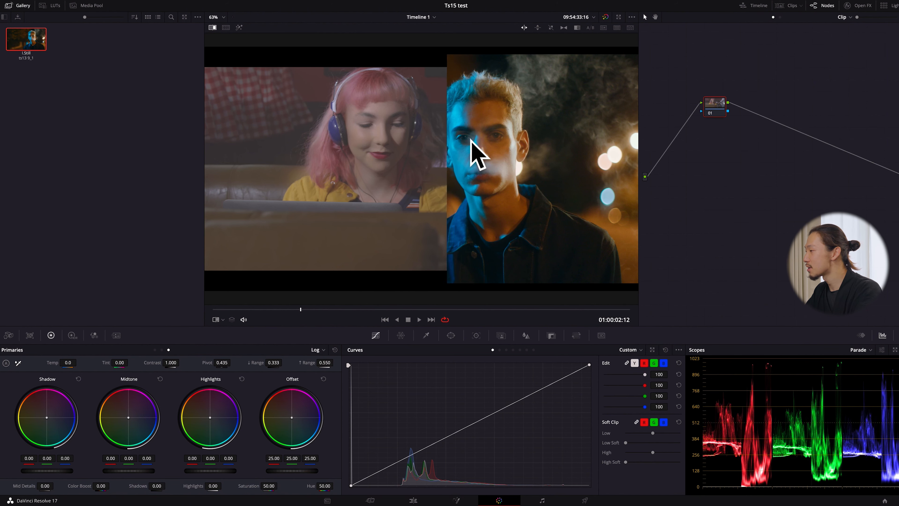
drag(716, 106, 705, 117)
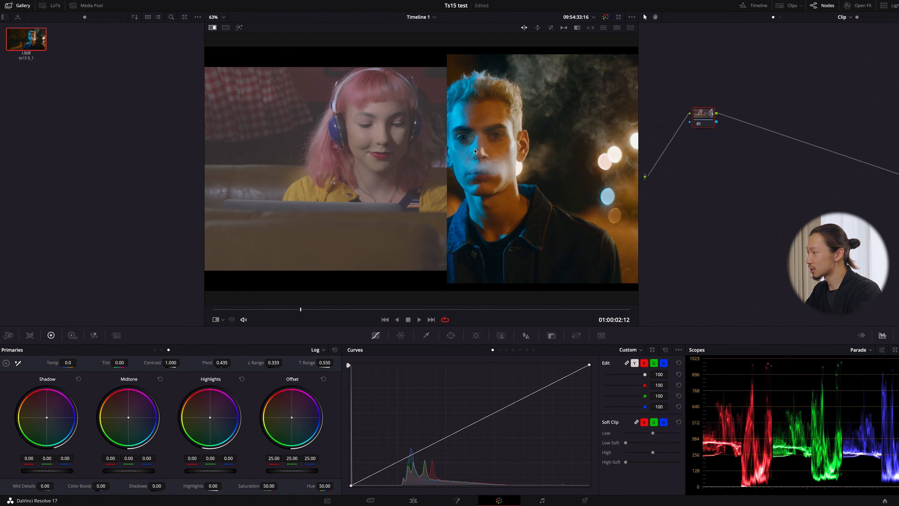
key(ctrl+w)
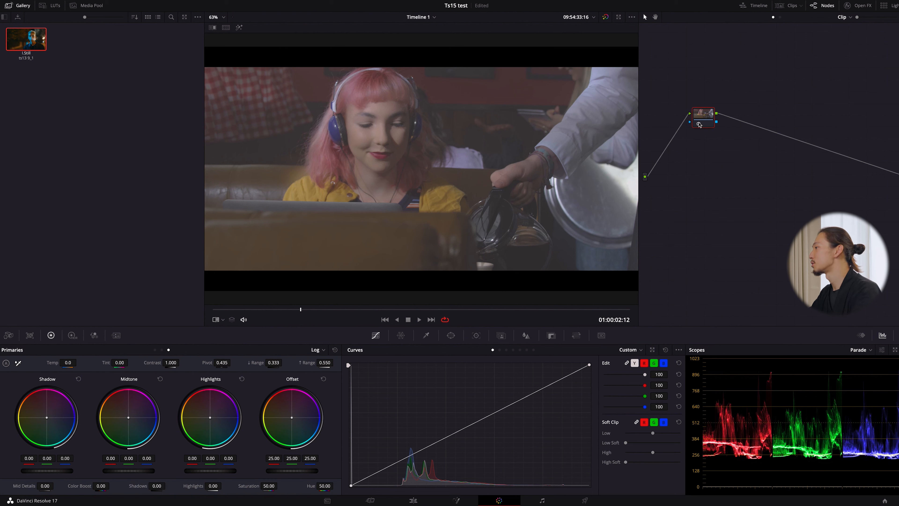
Step: Grade the first clip in node 01 with a contrast of 1.422 and a saturation of 76.20
drag(703, 116, 696, 123)
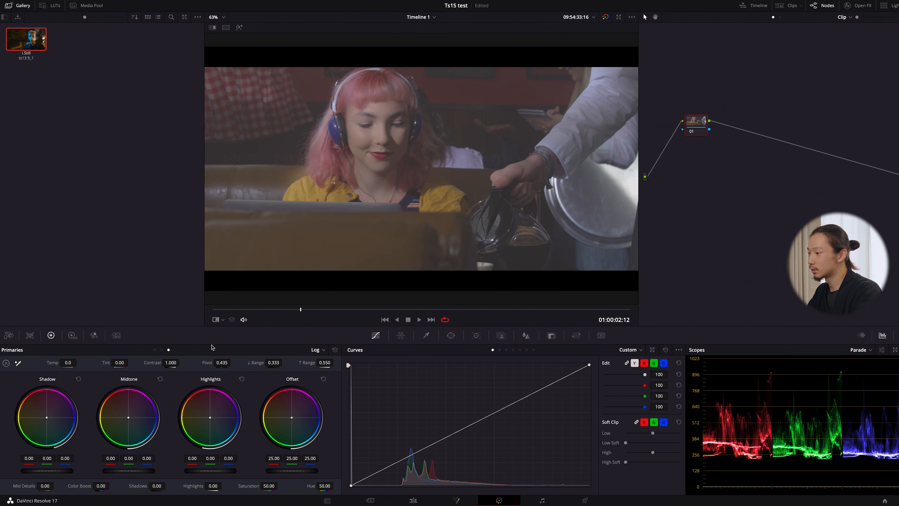
drag(169, 363, 243, 362)
click(155, 350)
drag(213, 486, 248, 487)
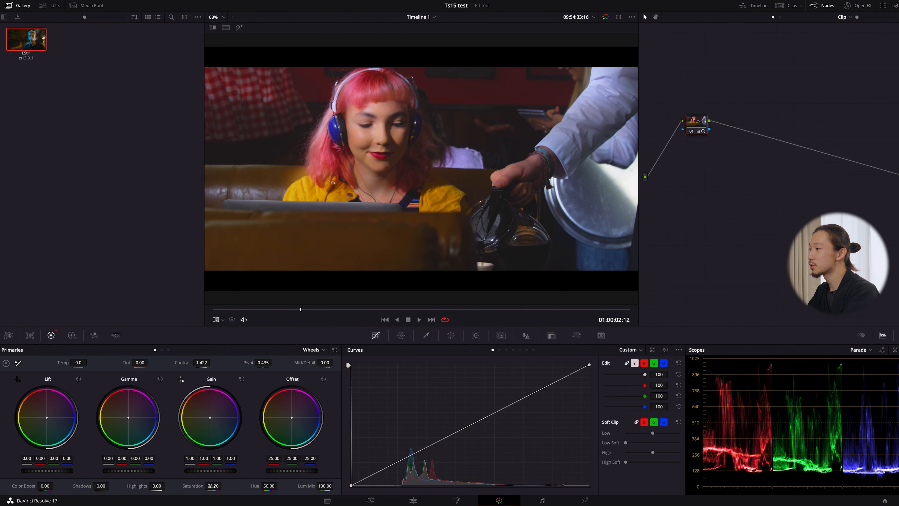
Step: Show the clip thumbnails and grab a still of the graded first clip into the gallery
click(792, 5)
click(67, 300)
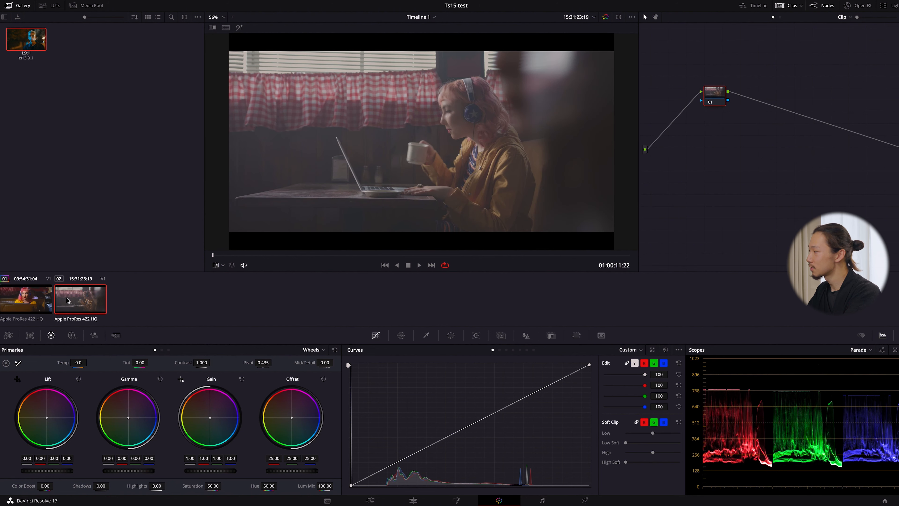
click(24, 302)
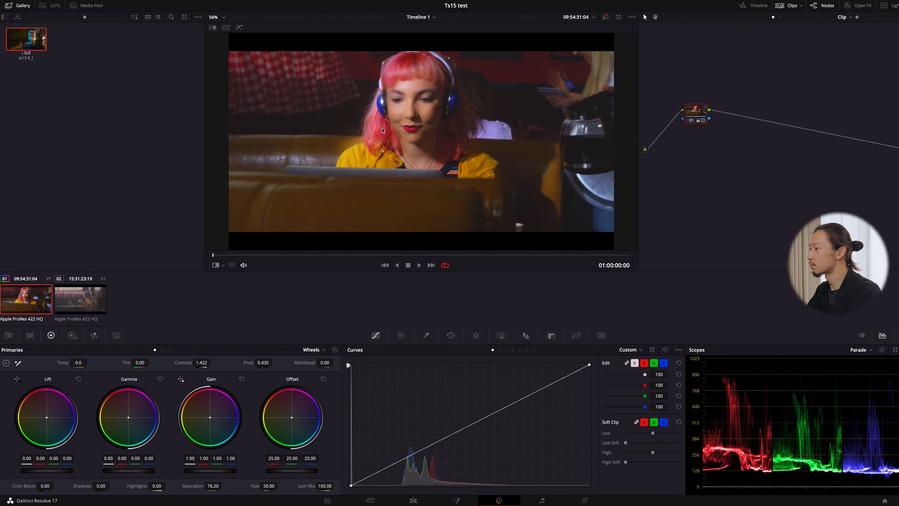
right_click(422, 114)
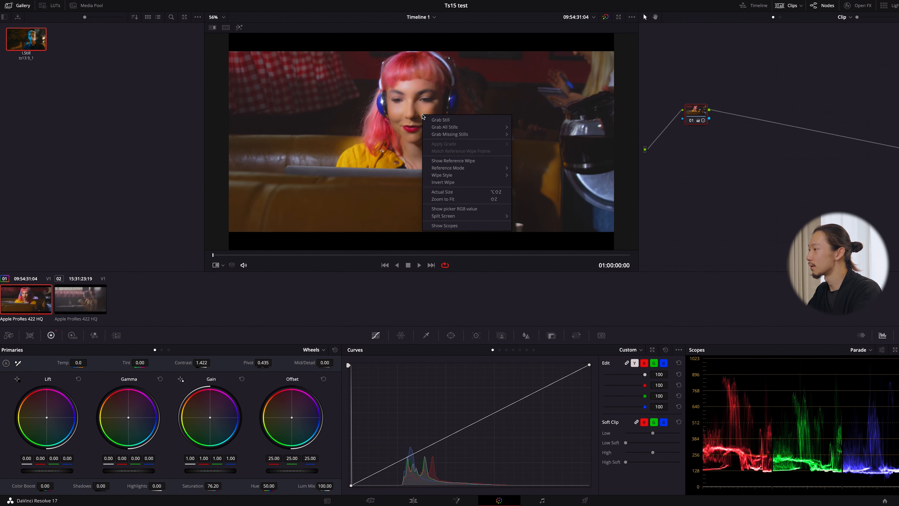
click(441, 120)
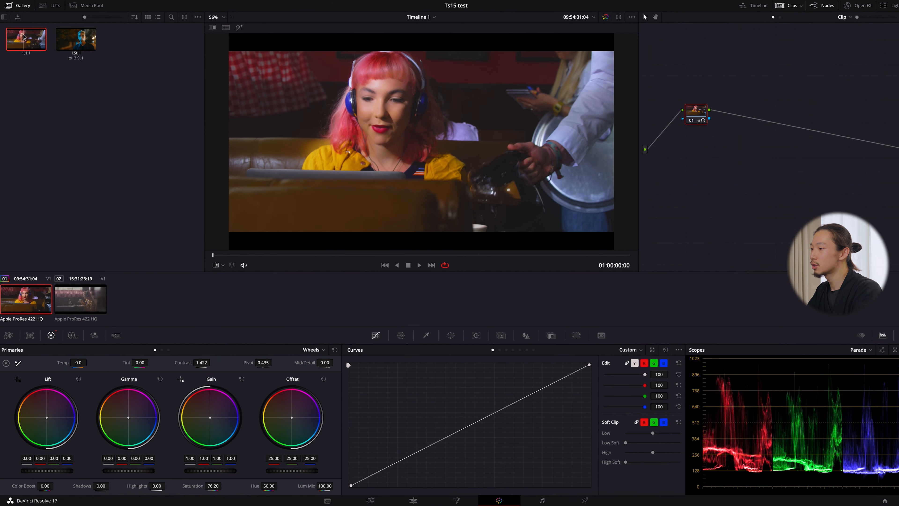
Step: Apply the grade from the grabbed still to the second clip and compare it with the first clip
click(89, 303)
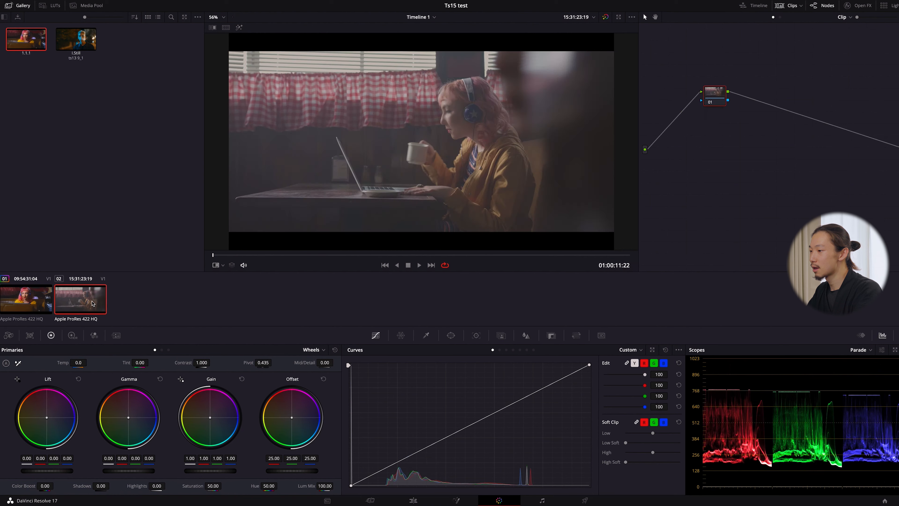
right_click(27, 37)
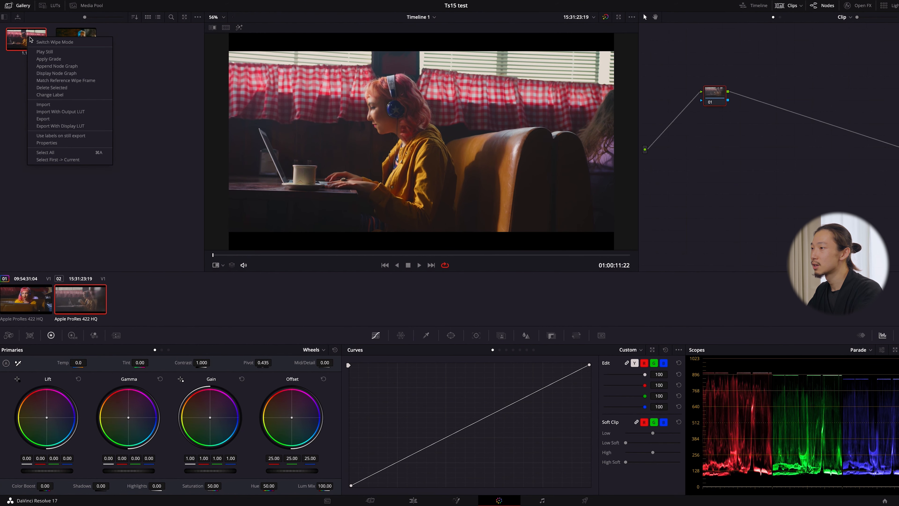
click(50, 59)
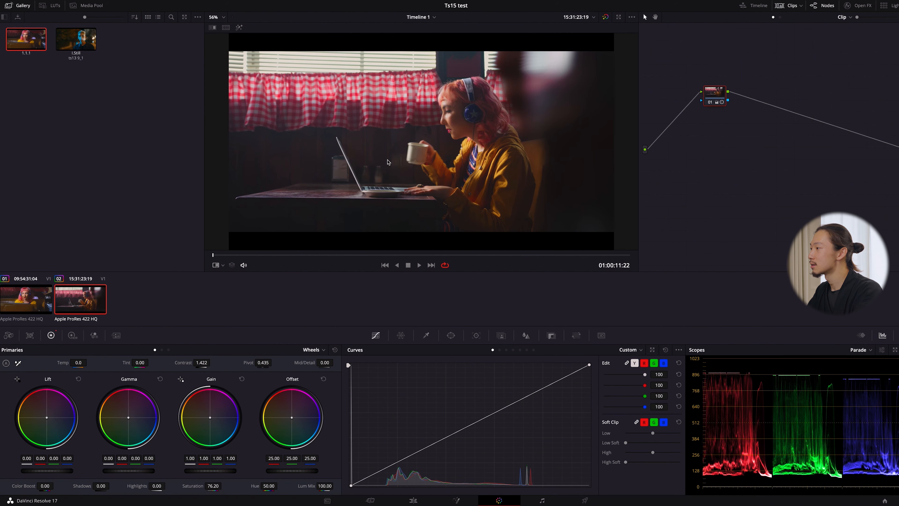
click(23, 307)
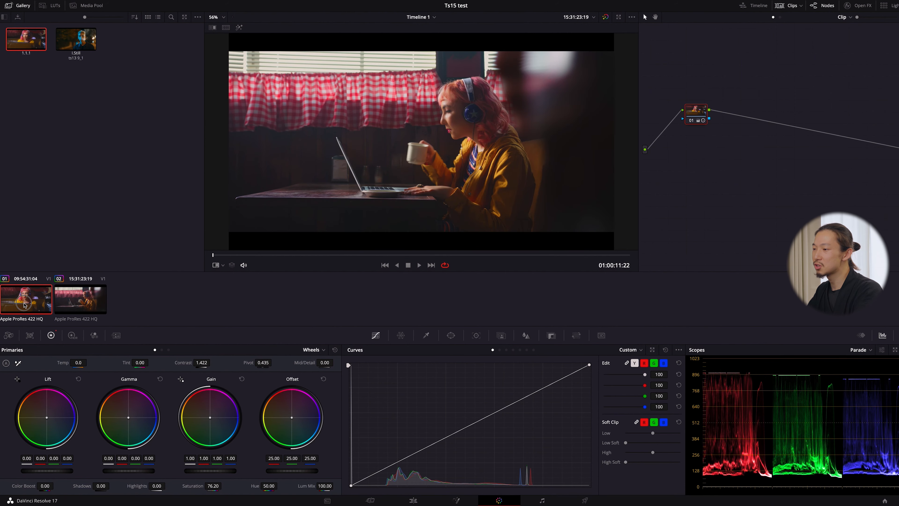
click(66, 297)
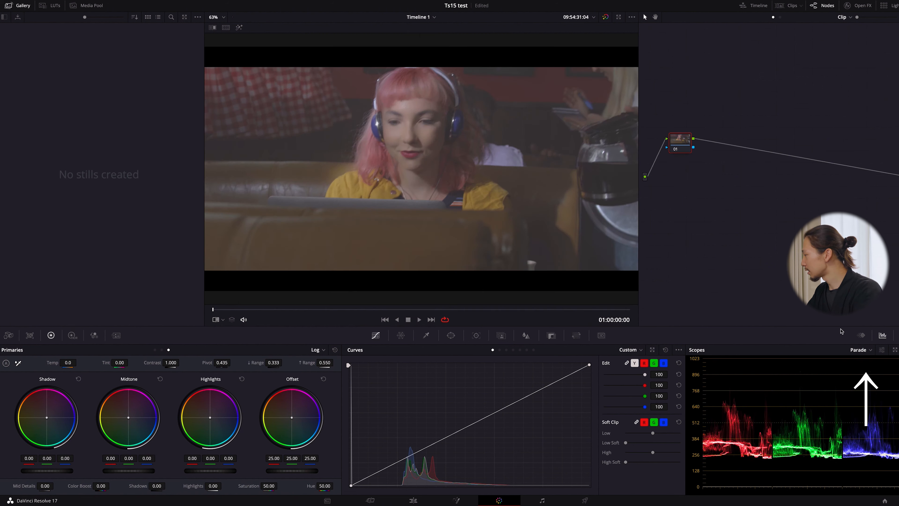
Step: Set up the Color page with the Parade scope and the primaries in Wheels mode, hiding the clip thumbnails
click(870, 350)
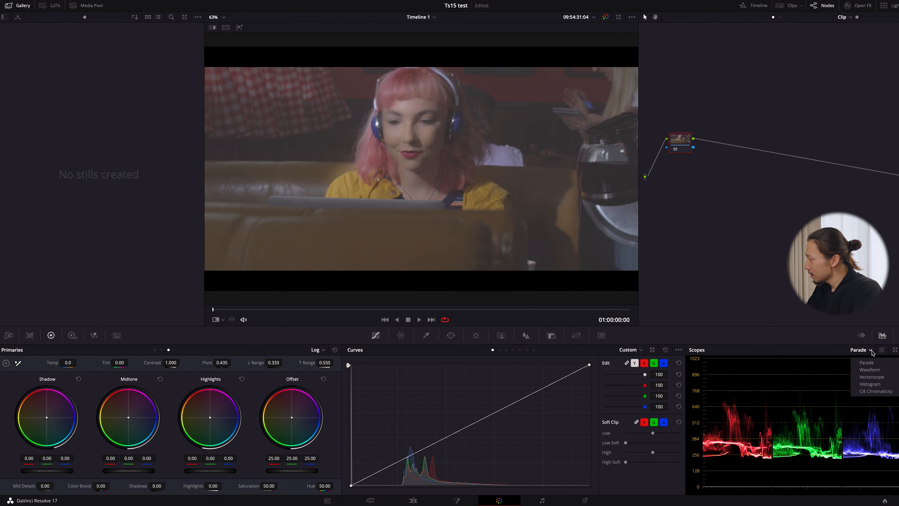
click(868, 362)
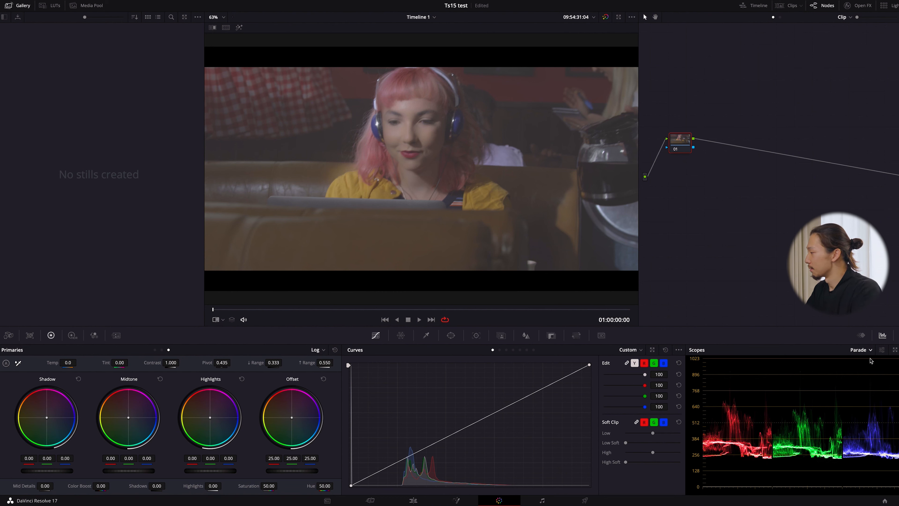
click(154, 350)
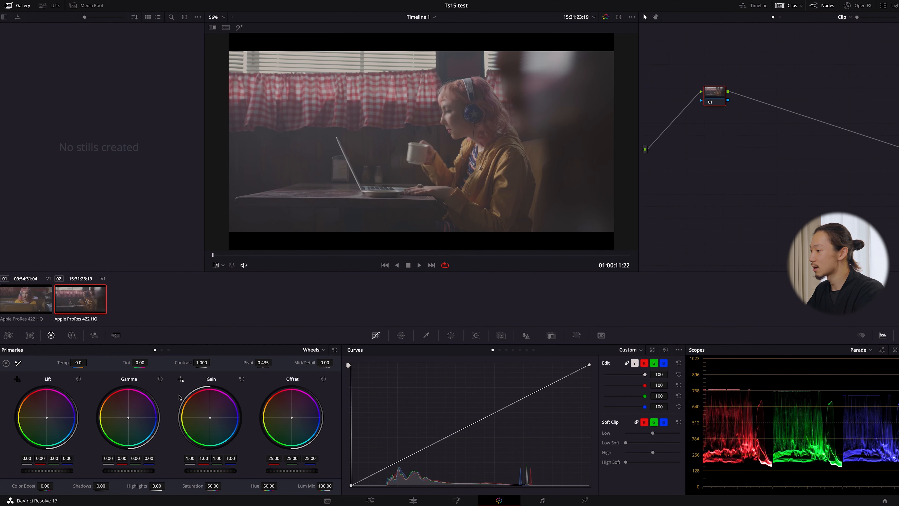
click(789, 5)
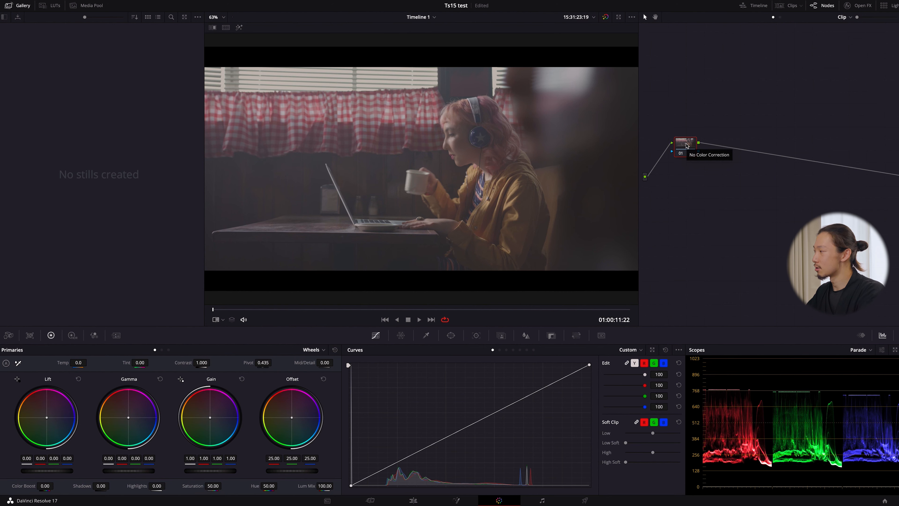
Step: Look over the Add Node options available for node 01 and shift the node slightly lower in the graph
key(alt+s)
key(alt+s)
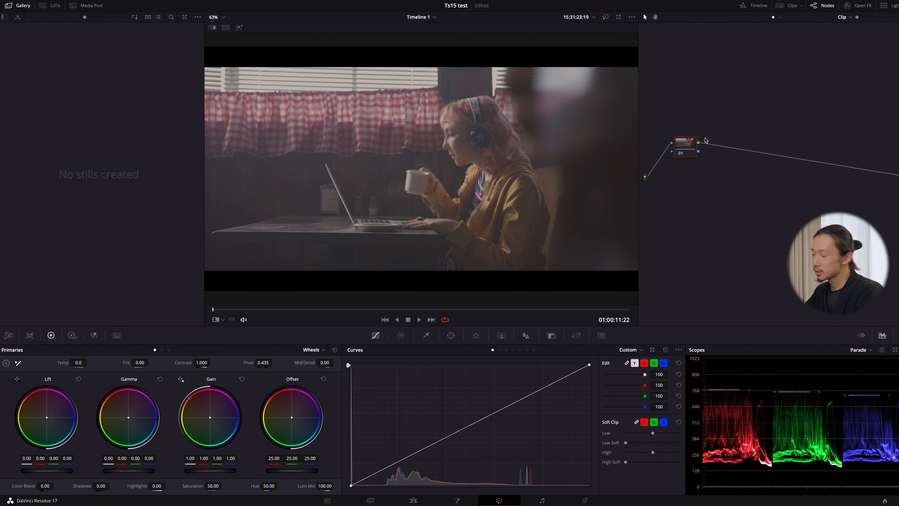
right_click(688, 146)
mouse_move(716, 168)
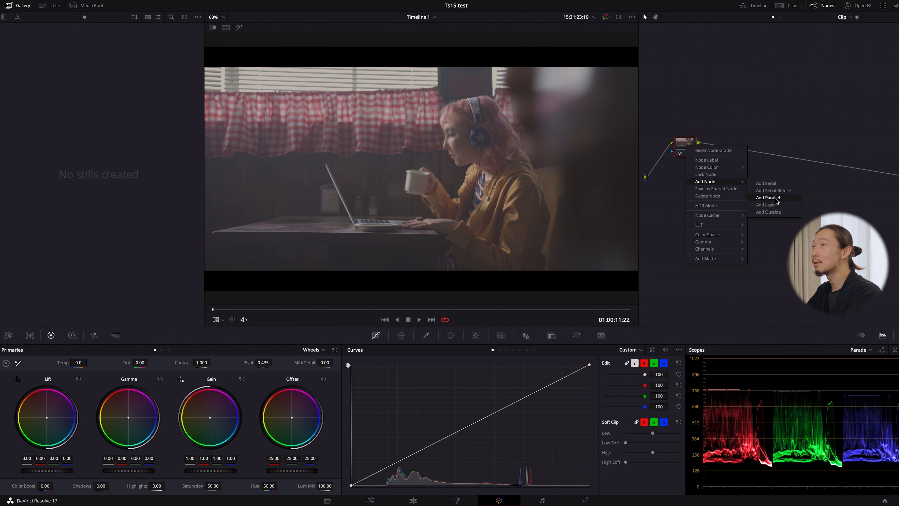
click(692, 143)
drag(687, 145, 682, 158)
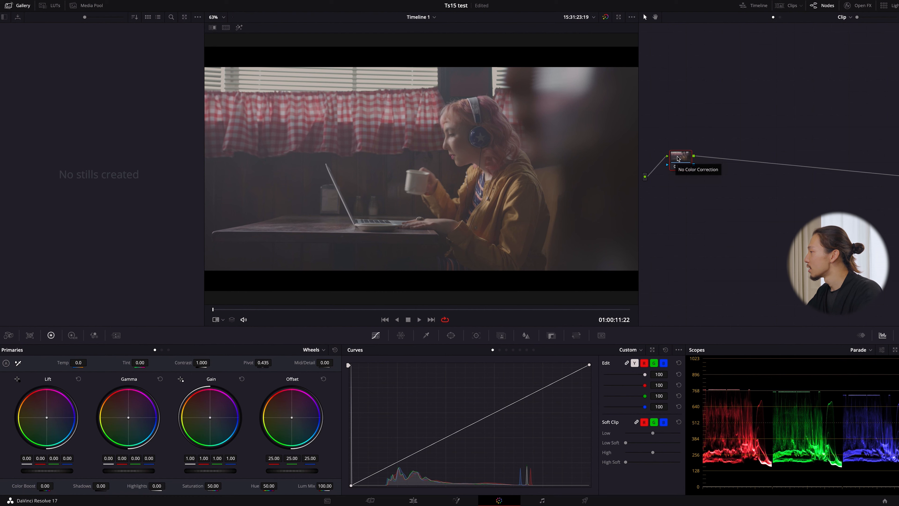
Step: Add a serial node after node 01 and set node 01's contrast to 1.428
right_click(677, 157)
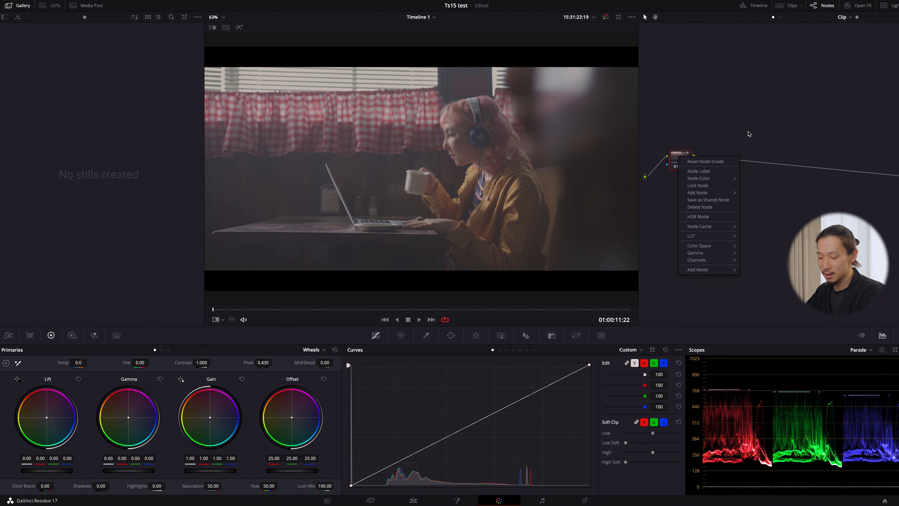
key(alt+s)
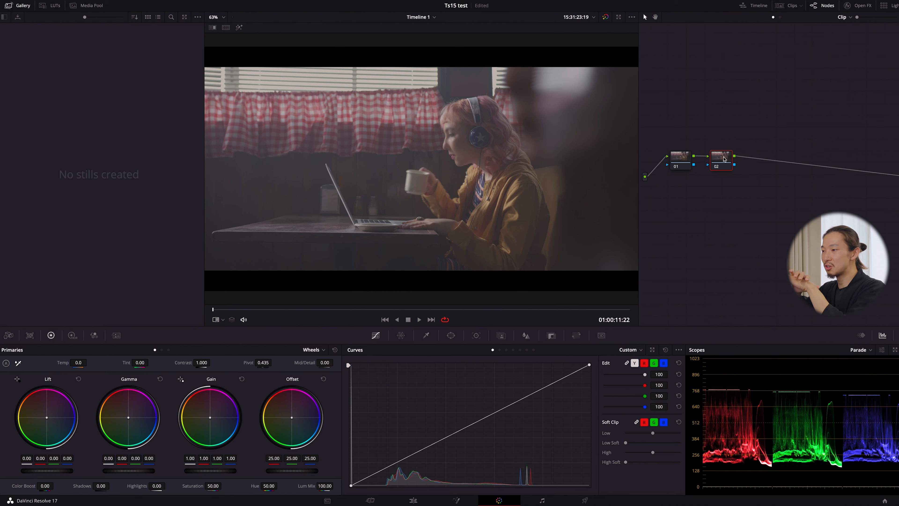
click(685, 162)
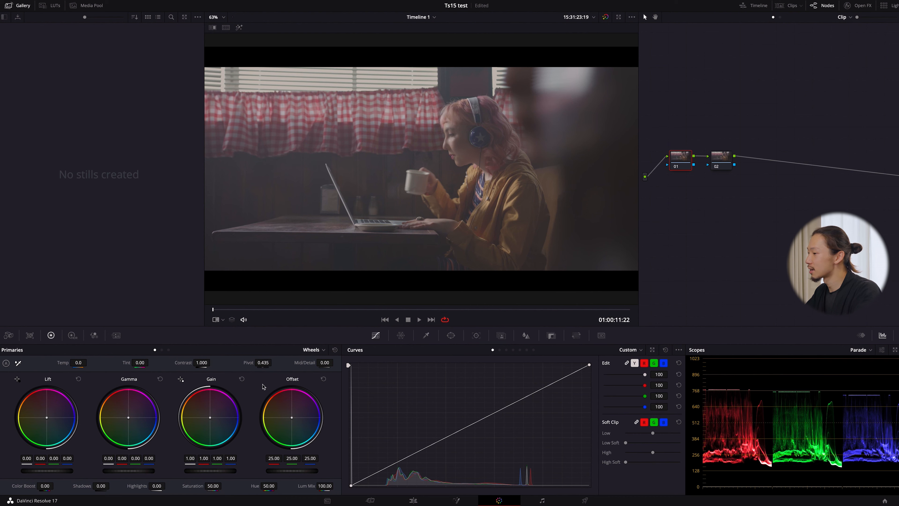
drag(202, 365, 279, 361)
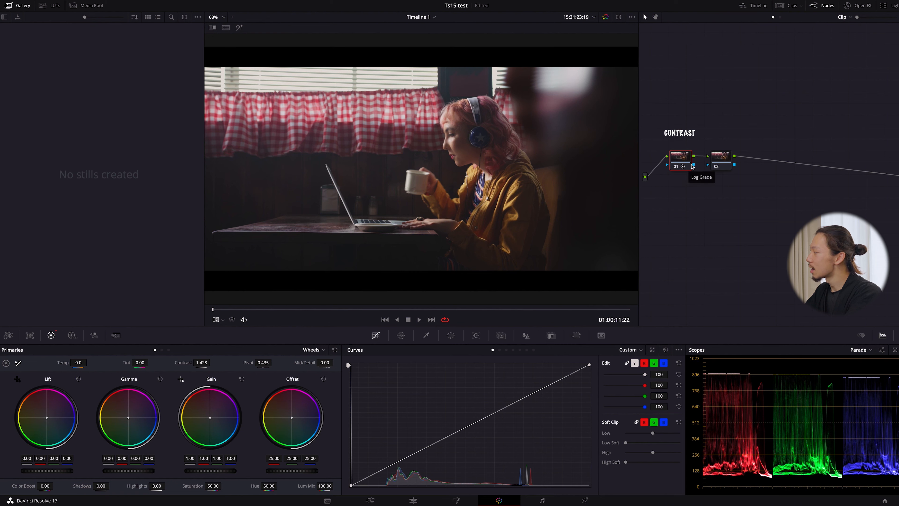
Step: Set node 02's saturation to 81.60 and move the node slightly away from node 01
click(721, 155)
drag(213, 486, 265, 486)
drag(726, 159, 731, 160)
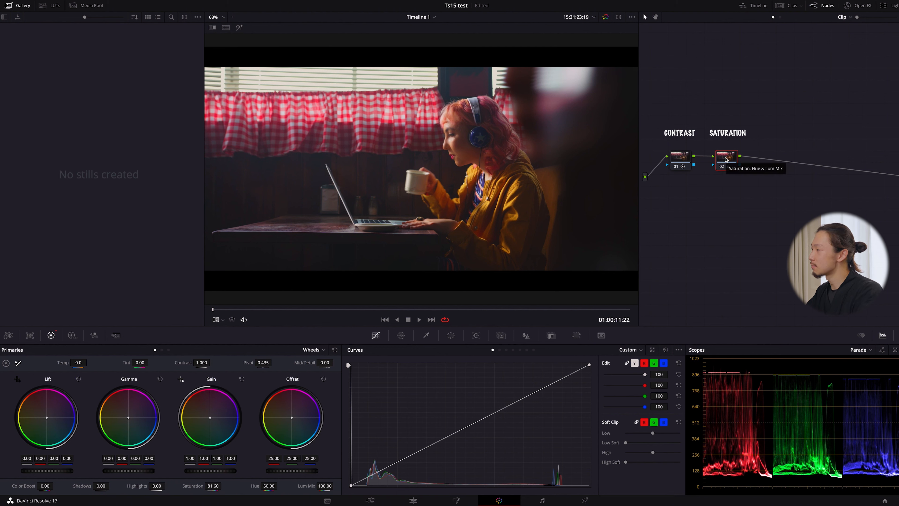
Step: Disable node 02 and refine node 01 with a contrast of 1.494 and a lift of -0.01
click(682, 159)
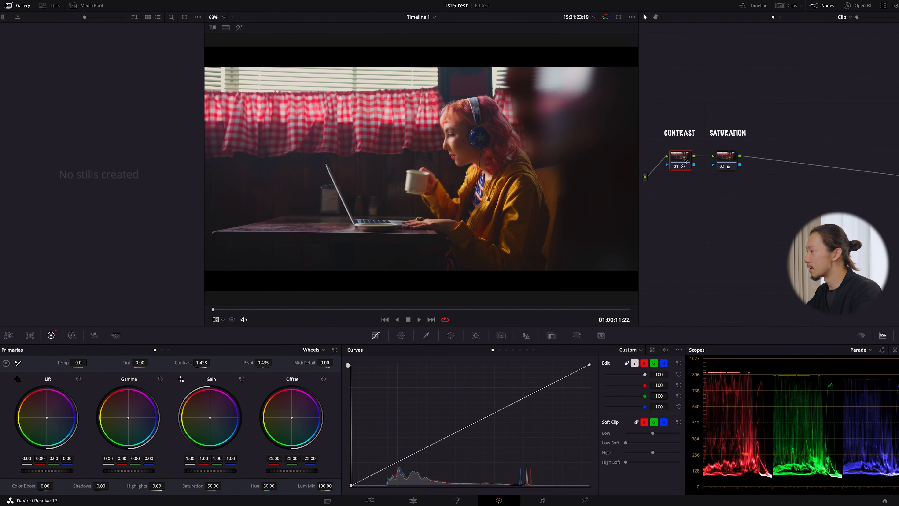
click(724, 162)
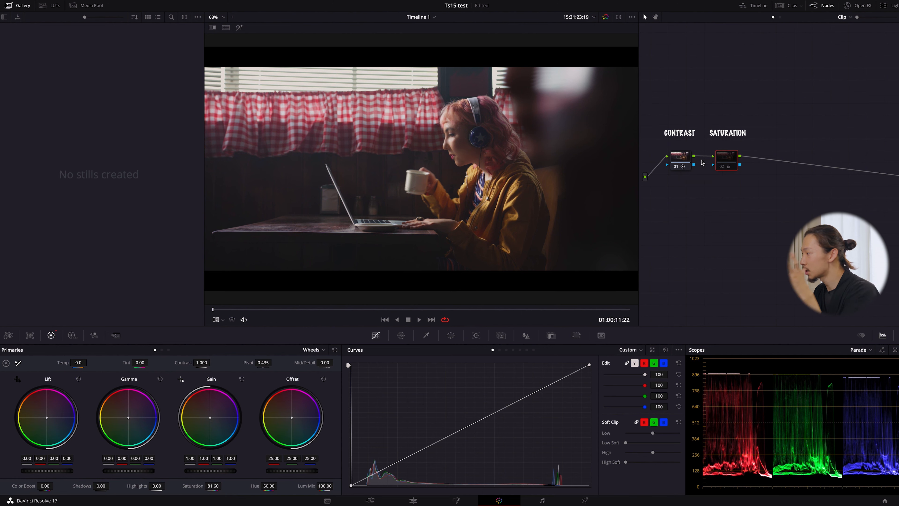
click(676, 160)
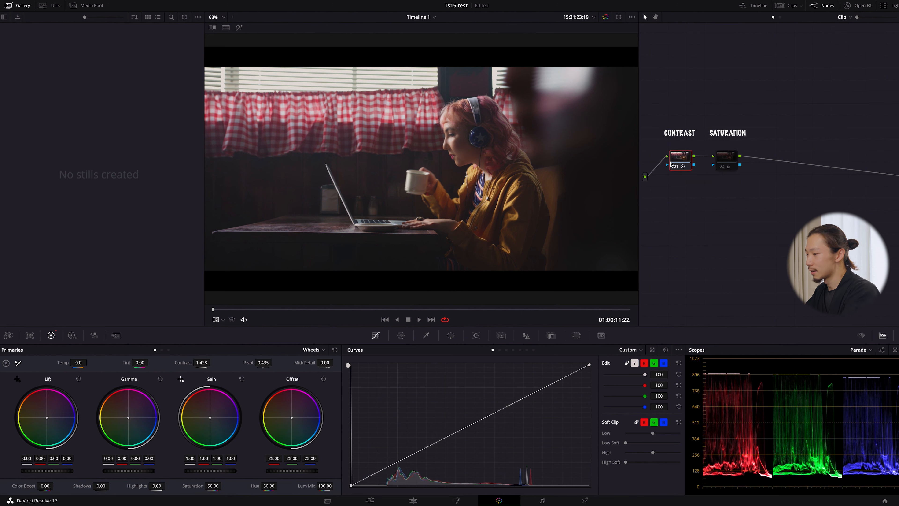
mouse_move(199, 363)
mouse_down()
mouse_move(208, 363)
mouse_move(200, 363)
mouse_up()
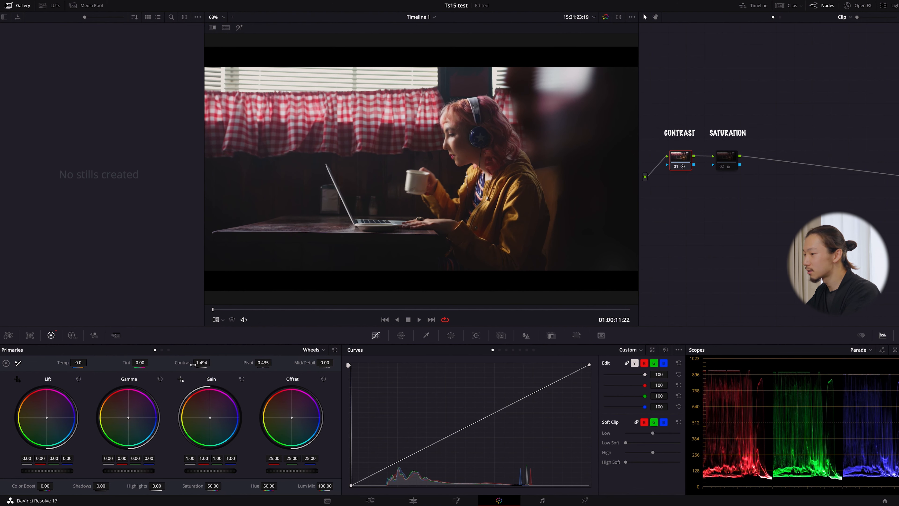
drag(48, 470, 37, 472)
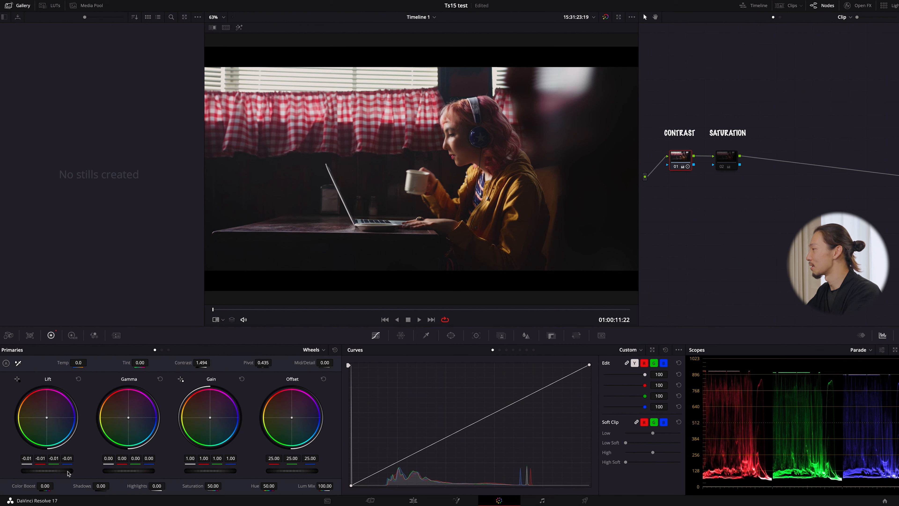
Step: Re-enable node 02 and add another serial node after it, spacing the nodes out in the graph
click(726, 158)
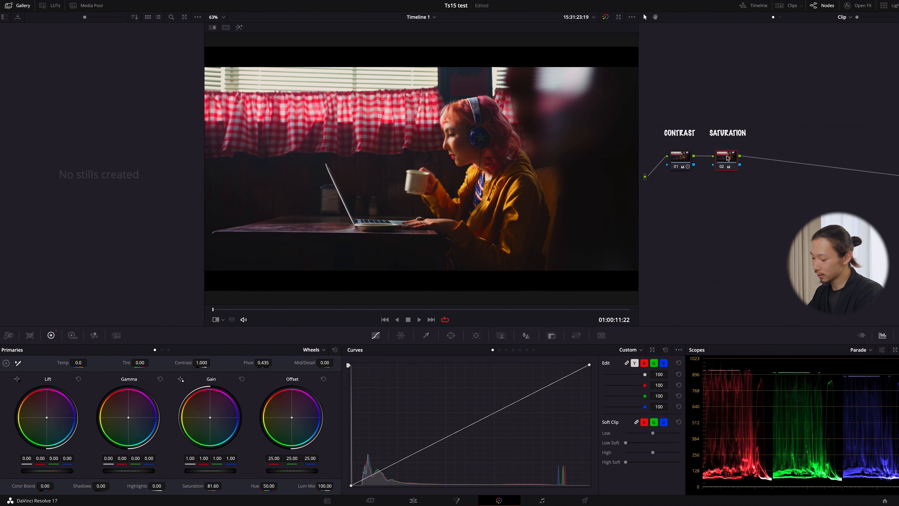
key(alt+s)
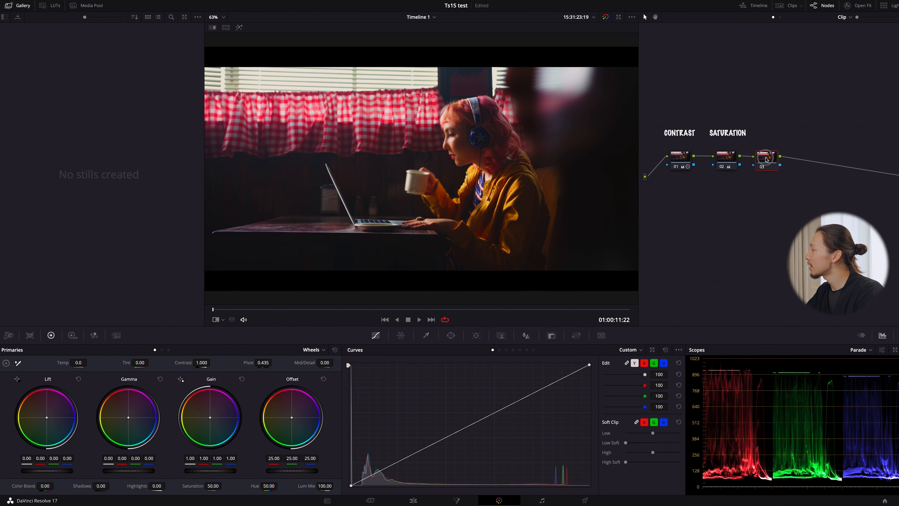
click(721, 158)
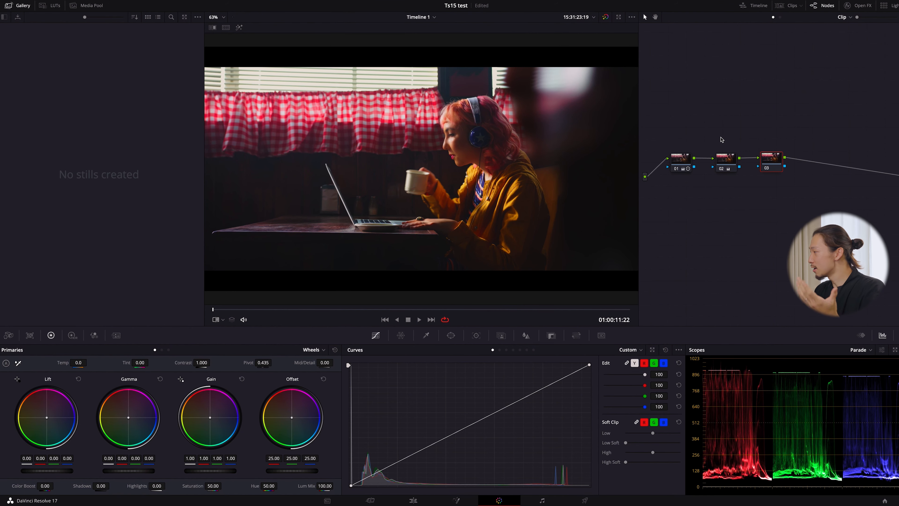
Step: Reset all grades and nodes of the clip and add a fresh serial node after node 01
key(ctrl+Home)
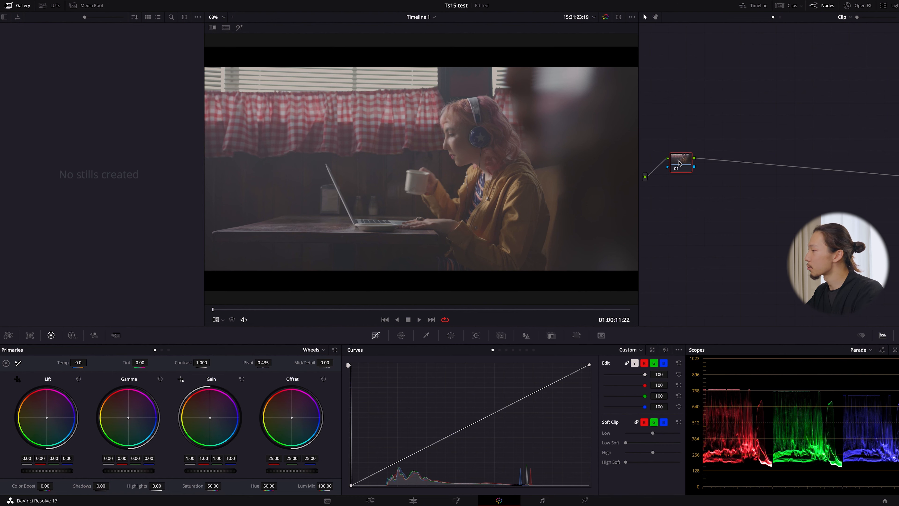
key(alt+s)
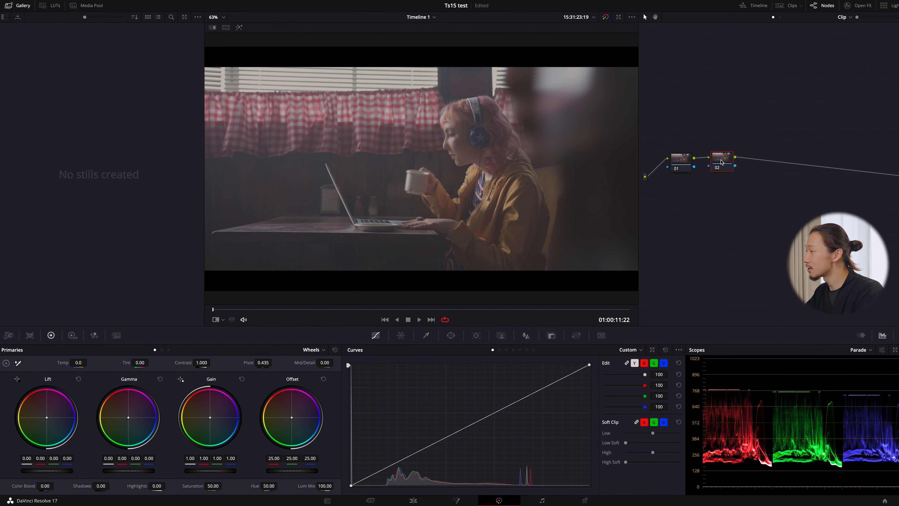
Step: Try a parallel node alongside node 02, arrange the pair with its mixer, and undo the addition
right_click(721, 162)
mouse_move(752, 197)
click(798, 209)
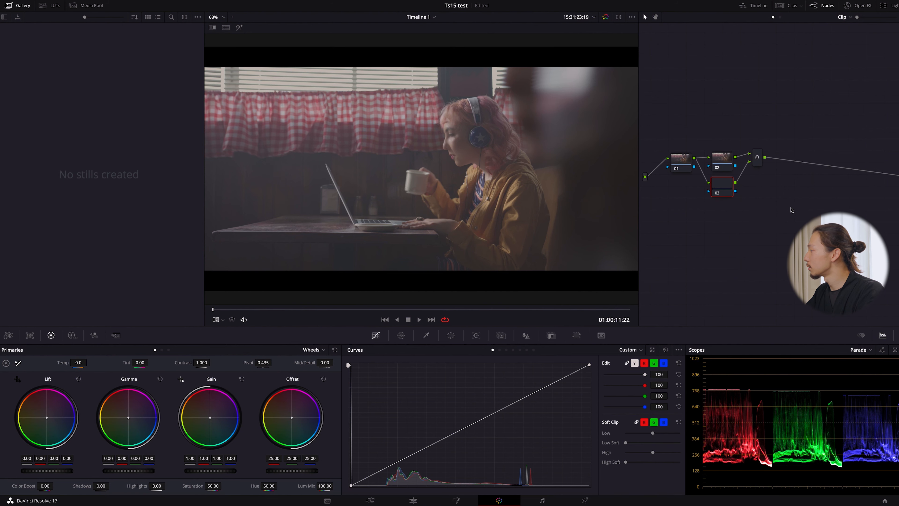
drag(756, 159, 762, 165)
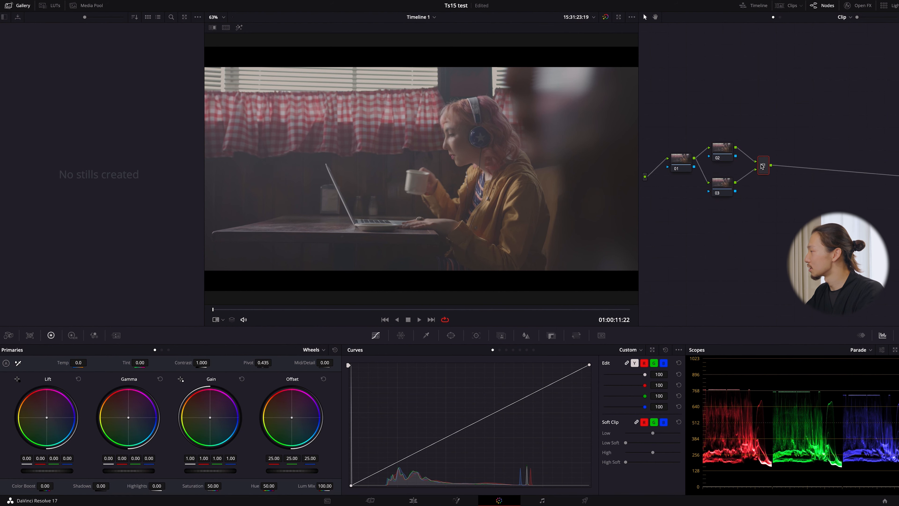
click(729, 183)
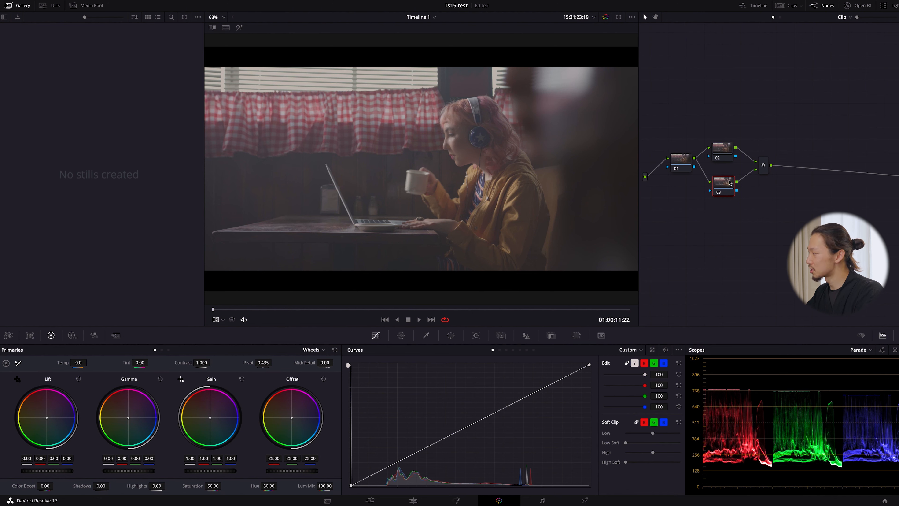
key(ctrl+z)
drag(719, 153, 719, 162)
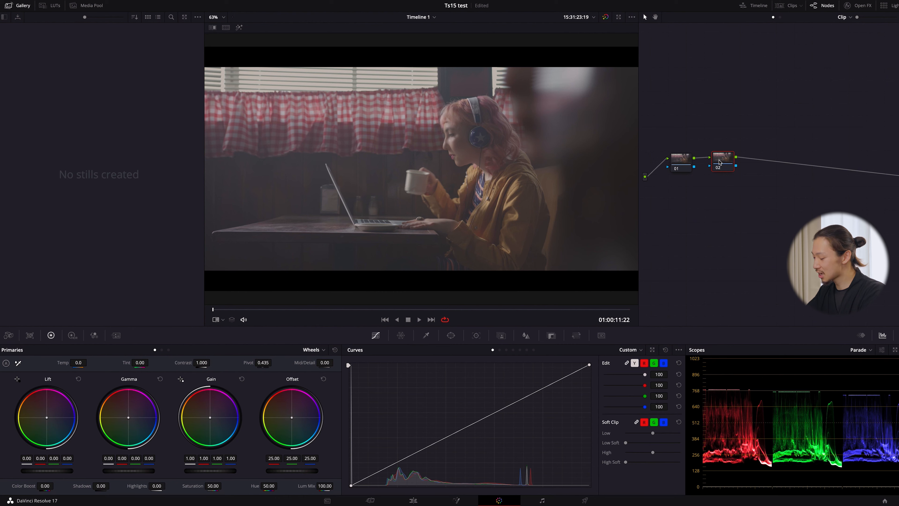
Step: Add a long run of serial nodes after node 02 to try out a purely serial chain
key(alt+s)
key(alt+s)
key(alt+s)
key(alt+s)
key(alt+s)
key(alt+s)
key(alt+s)
key(alt+s)
key(alt+s)
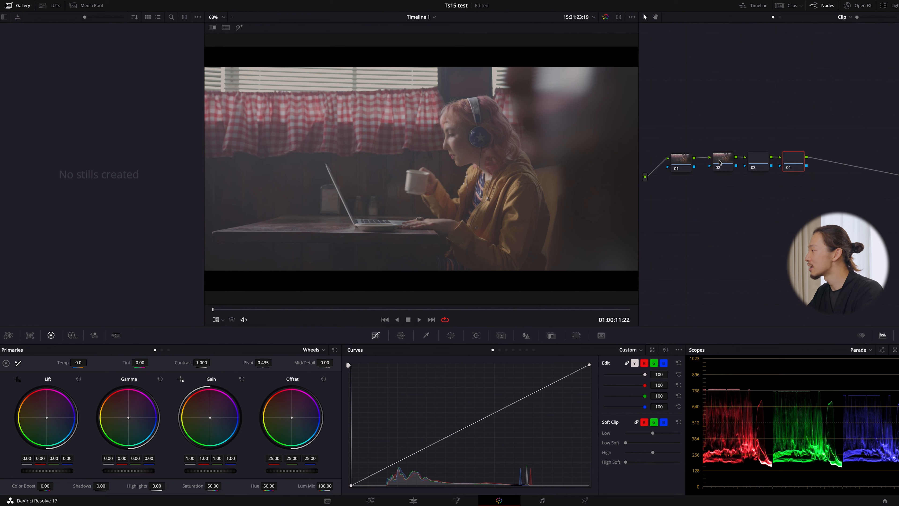
drag(813, 226, 716, 200)
click(727, 231)
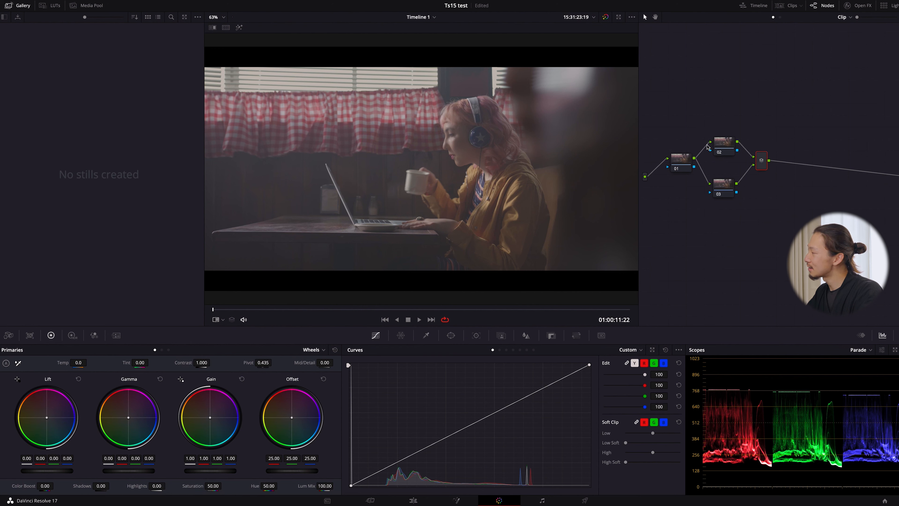
Step: Stack extra parallel nodes below node 03, delete them, and inspect the remaining parallel pair and its mixer
click(723, 188)
key(alt+p)
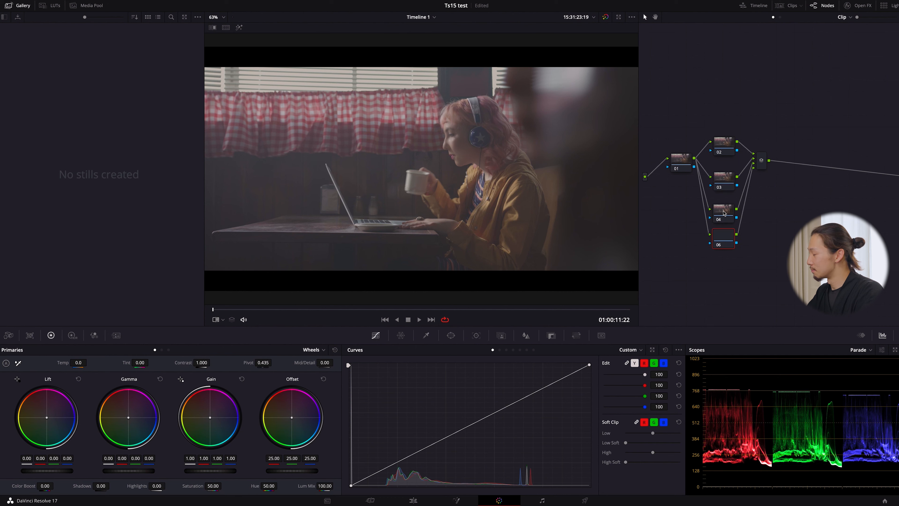
key(Delete)
click(723, 179)
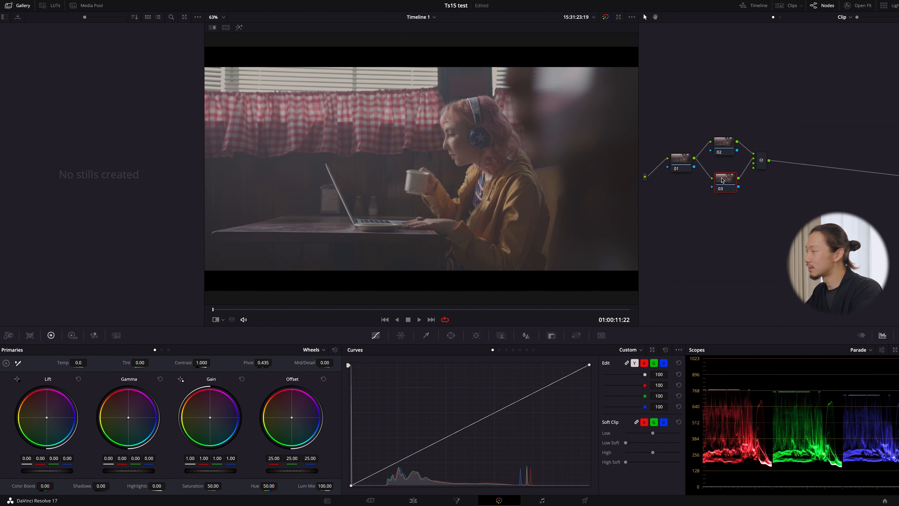
click(761, 159)
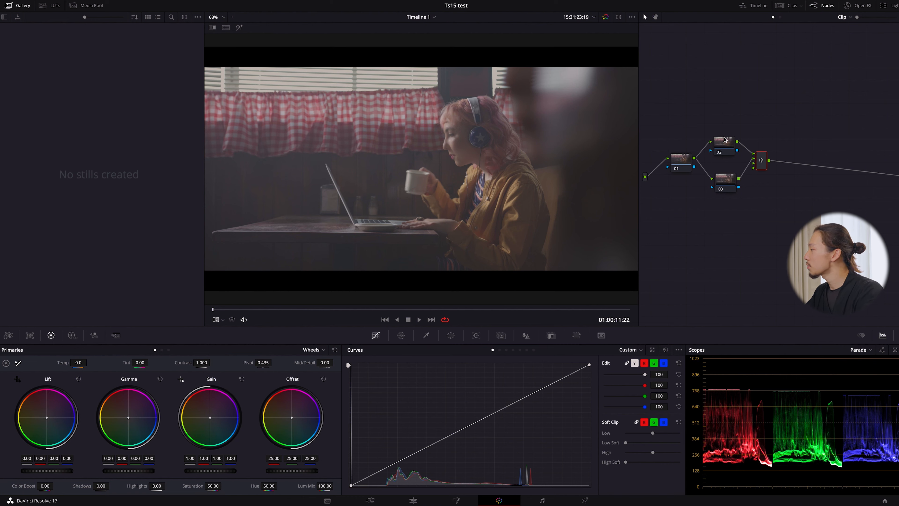
drag(715, 112, 728, 209)
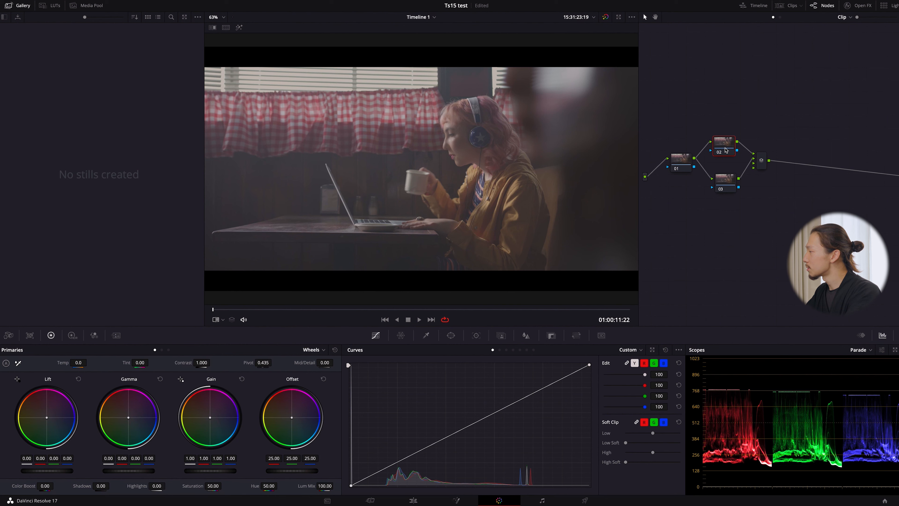
click(724, 180)
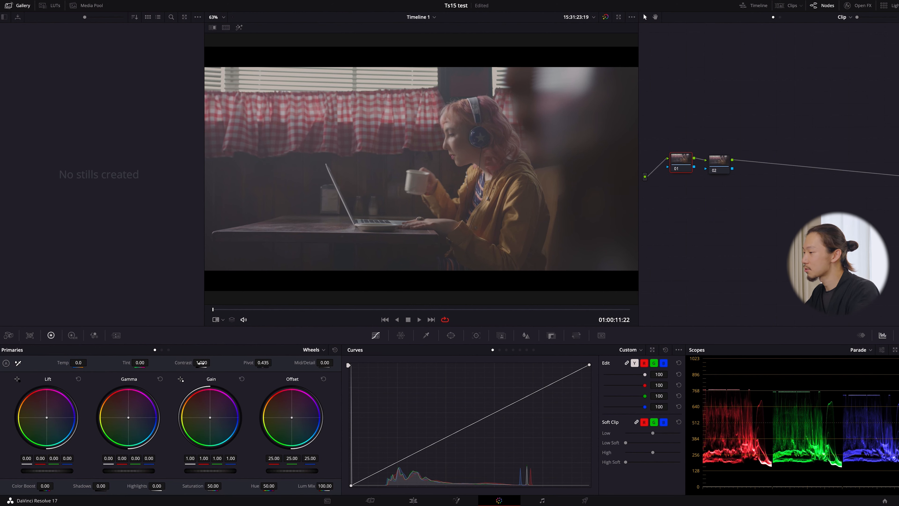
Step: Set node 01's contrast to 1.490 and raise the saturation in node 02
drag(207, 362, 289, 364)
click(718, 160)
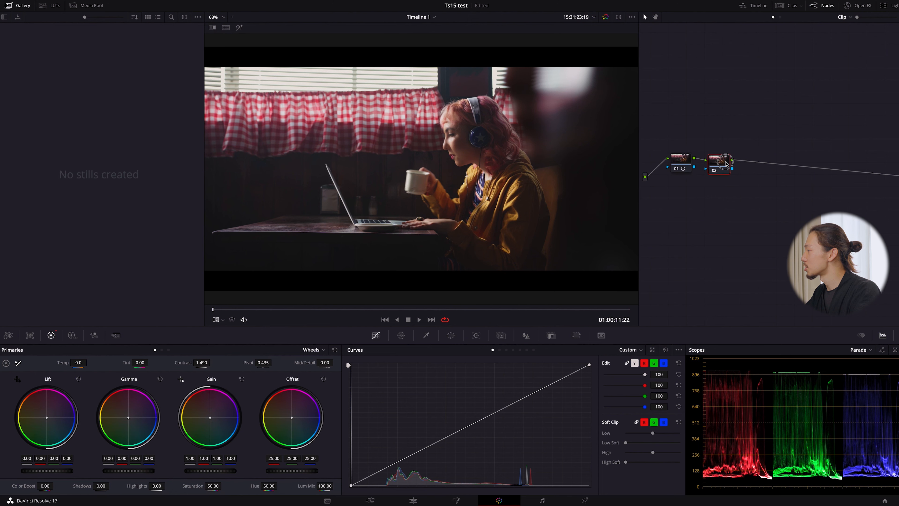
drag(209, 487, 248, 487)
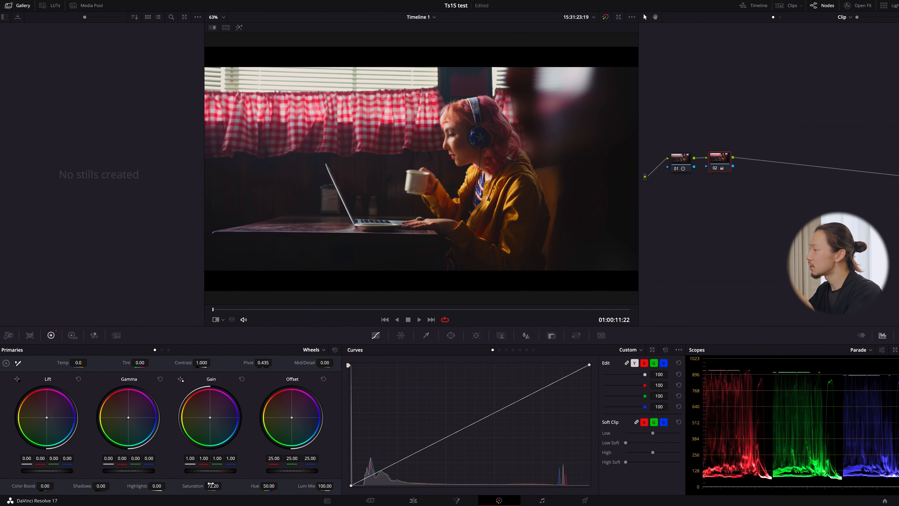
Step: Add two serial nodes after node 02, step through the chain's nodes, and delete both additions
key(alt+s)
key(alt+s)
click(722, 160)
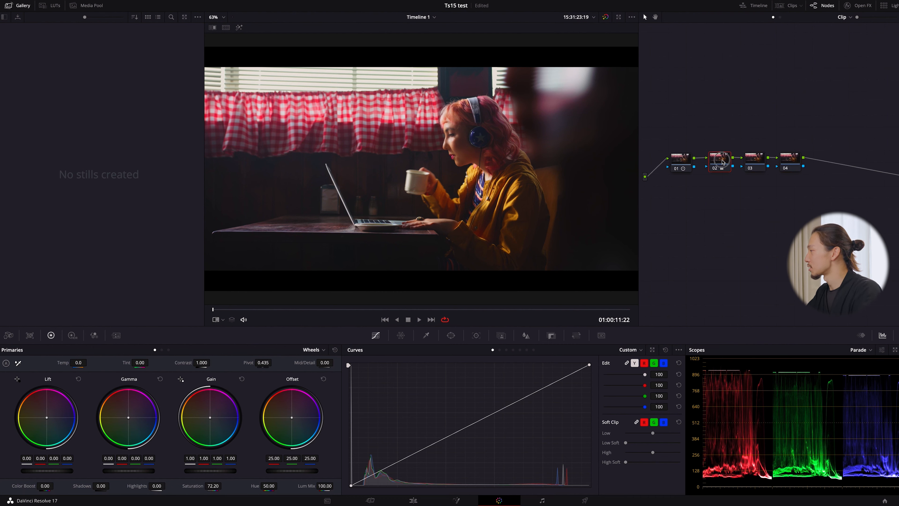
click(756, 160)
click(790, 161)
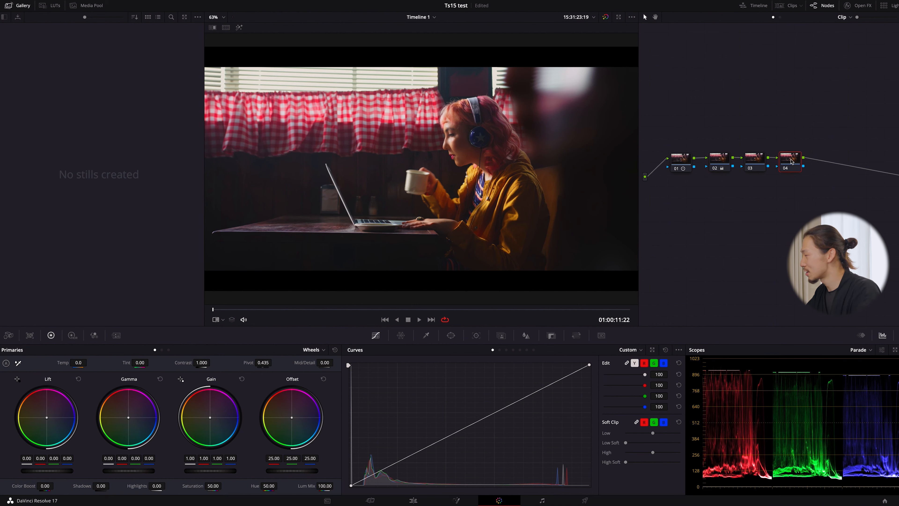
drag(835, 182, 753, 141)
key(Delete)
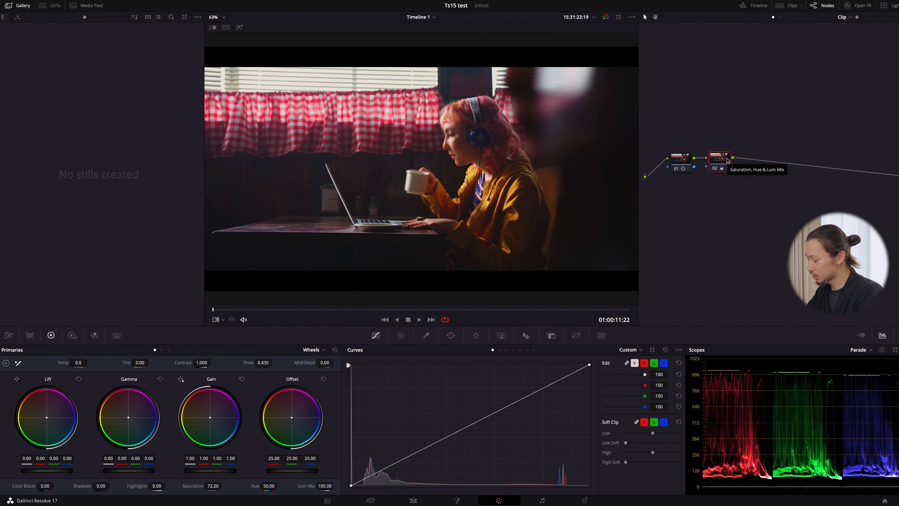
Step: Set up nodes 02, 03 and 04 as a spaced parallel column after node 01 and set node 03's temperature to 540
key(ctrl+z)
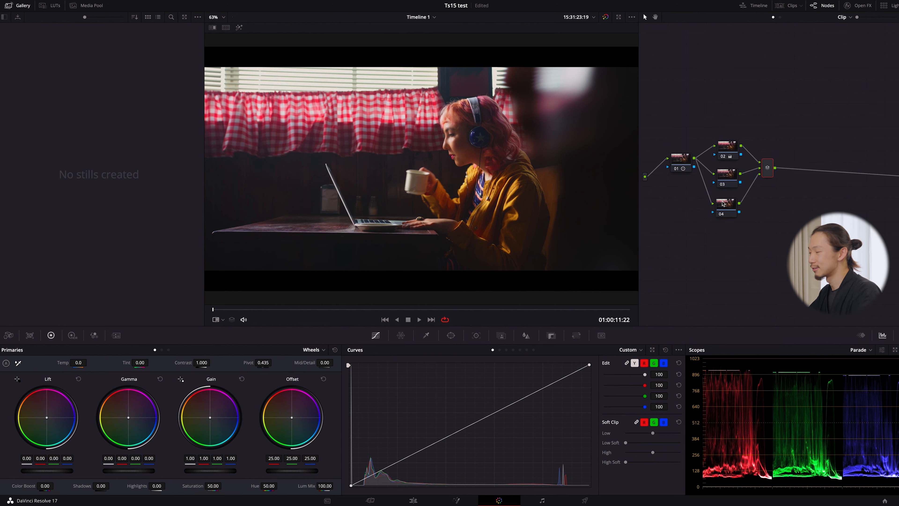
click(727, 148)
drag(727, 148, 728, 143)
drag(727, 177, 728, 173)
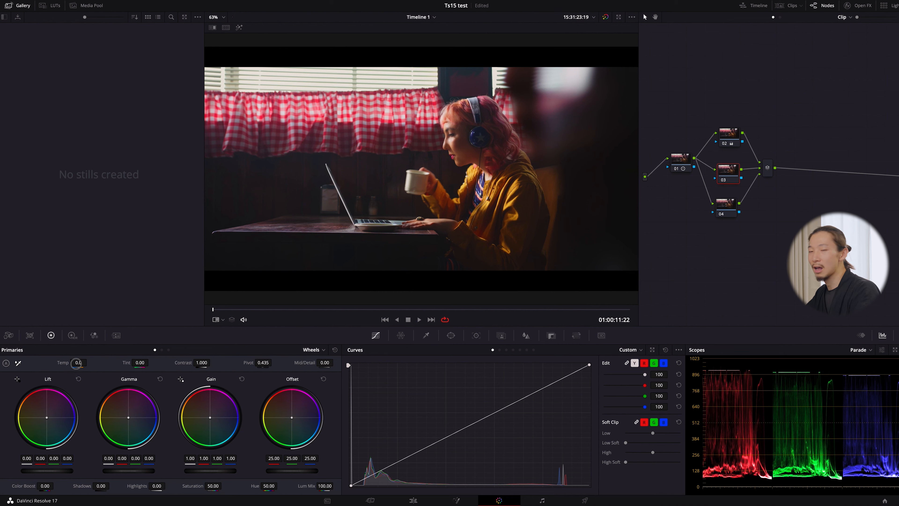
drag(76, 363, 95, 365)
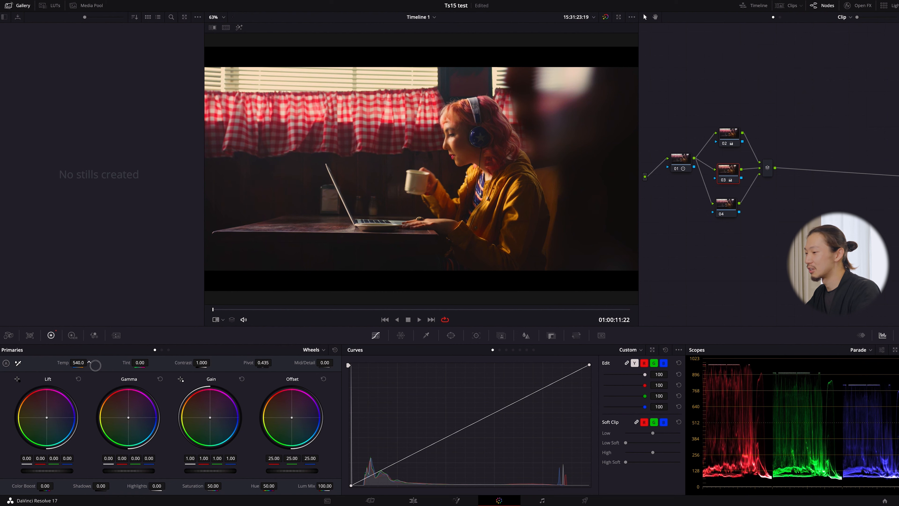
Step: In node 04, use the Log wheels to shift shadows to -0.07, 0.01, 0.08 and midtones to 0.05, -0.01, -0.07
drag(727, 206, 730, 212)
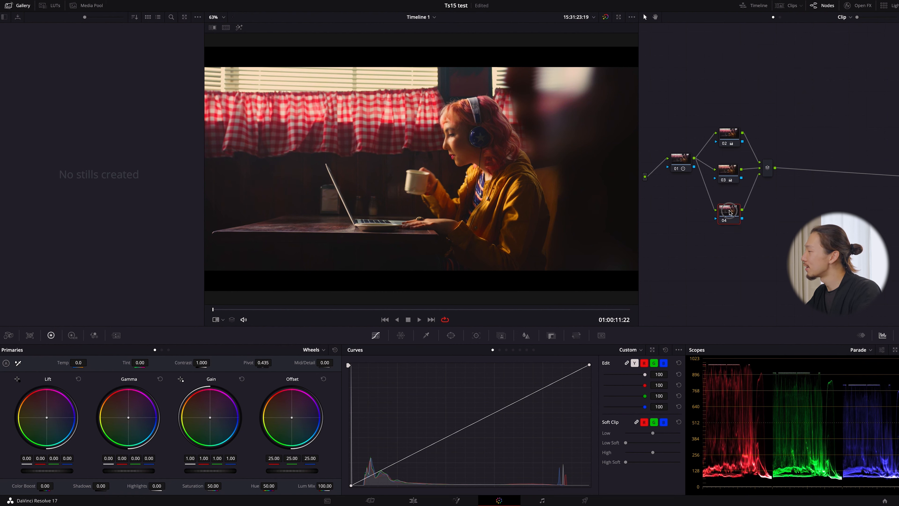
click(168, 350)
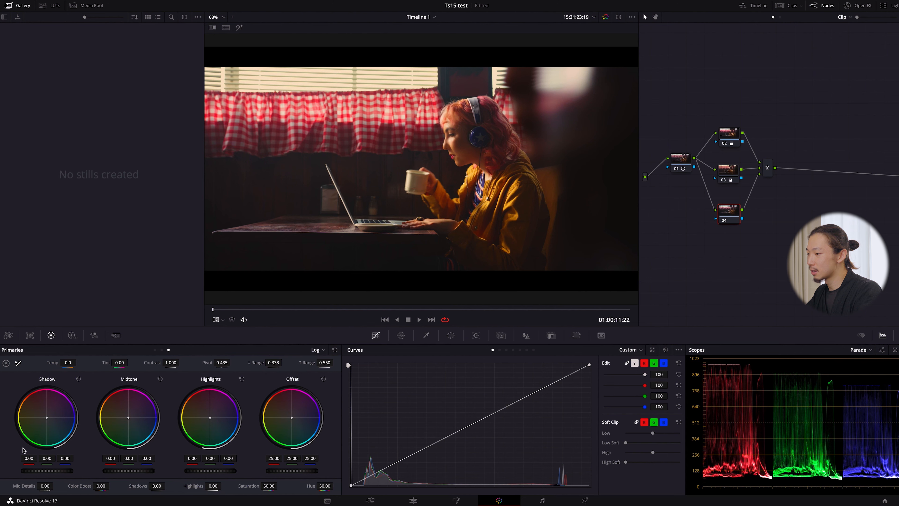
mouse_move(44, 422)
mouse_down()
mouse_move(62, 436)
mouse_move(48, 421)
mouse_up()
drag(125, 421, 123, 414)
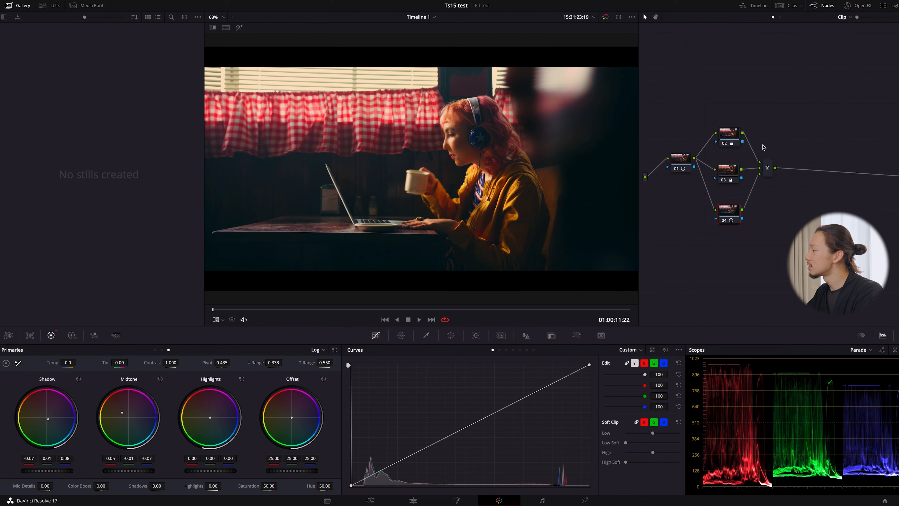
Step: Move the parallel mixer away from the nodes and try laying nodes 02, 03 and 04 out in a row
drag(769, 170, 780, 170)
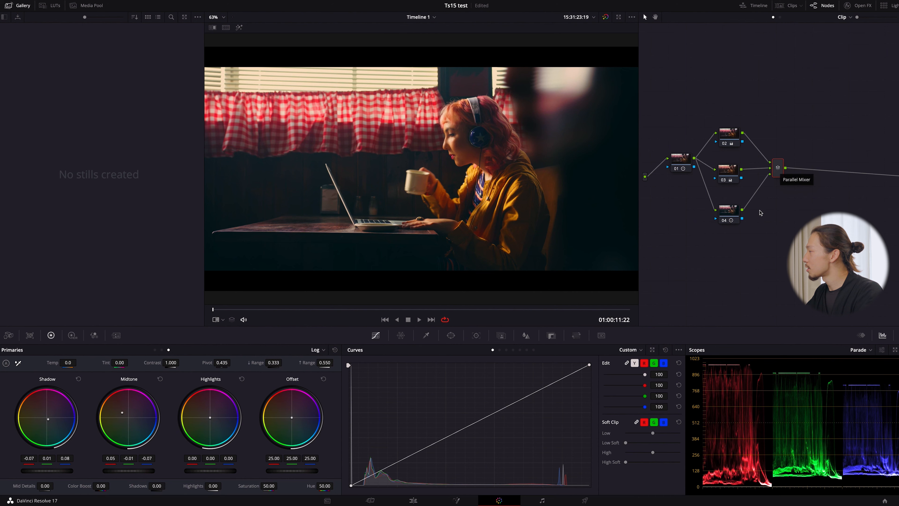
drag(726, 135, 768, 143)
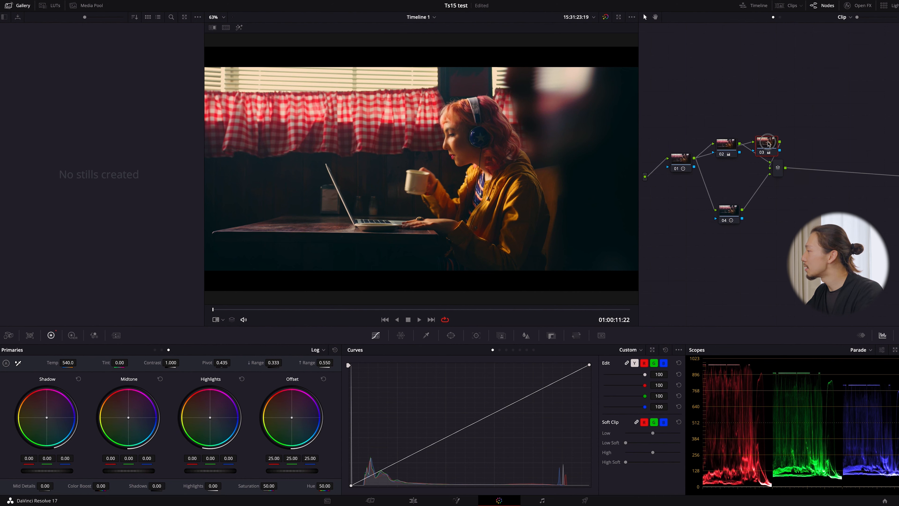
drag(737, 213, 817, 143)
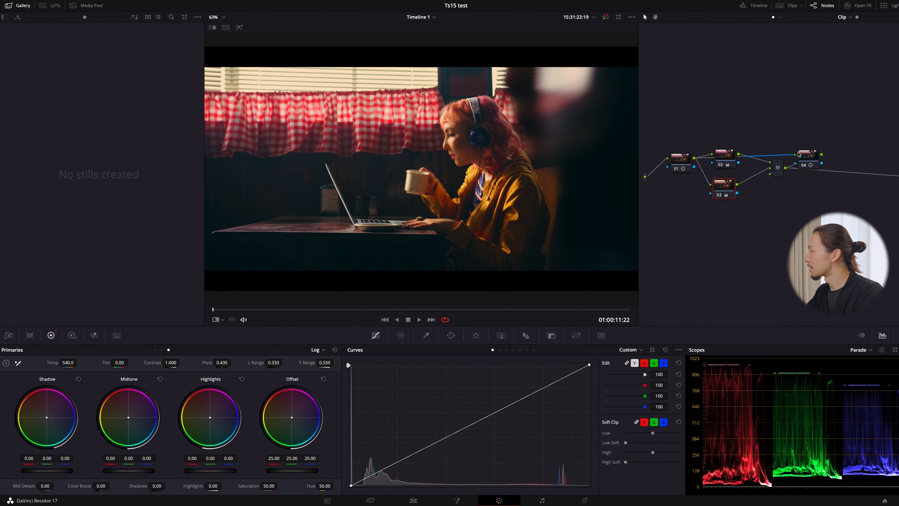
Step: Realign parallel nodes 02, 03 and 04 in an evenly spaced column ahead of the mixer
drag(801, 156, 722, 216)
drag(726, 157, 729, 143)
drag(724, 185, 728, 176)
drag(724, 214, 728, 212)
drag(730, 176, 731, 175)
drag(724, 143, 725, 140)
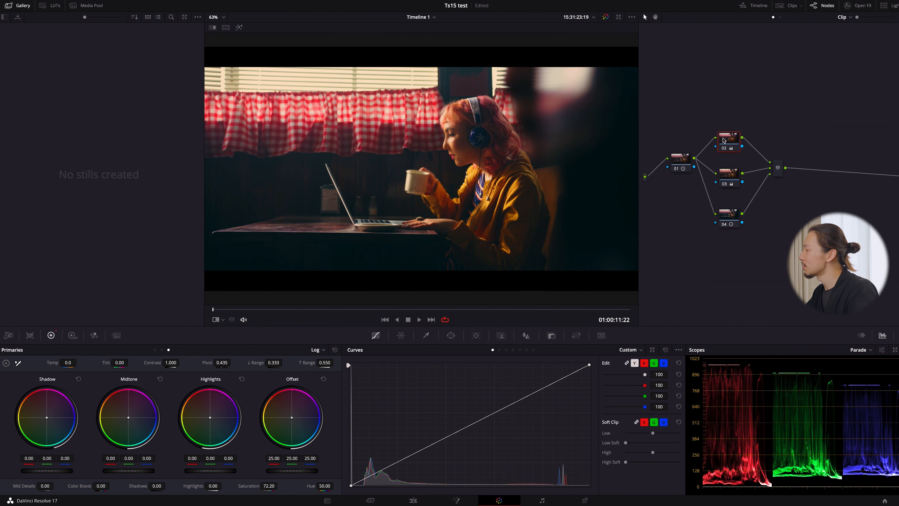
drag(710, 96, 747, 266)
click(735, 217)
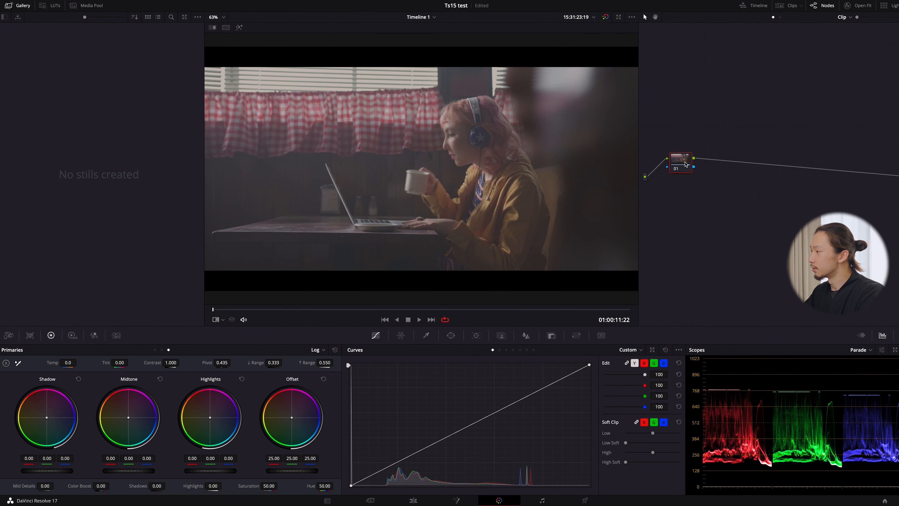
Step: Add serial node 02 after the ungraded node 01, raise it, and add a layer node beneath it
key(alt+s)
drag(720, 163, 742, 143)
key(alt+p)
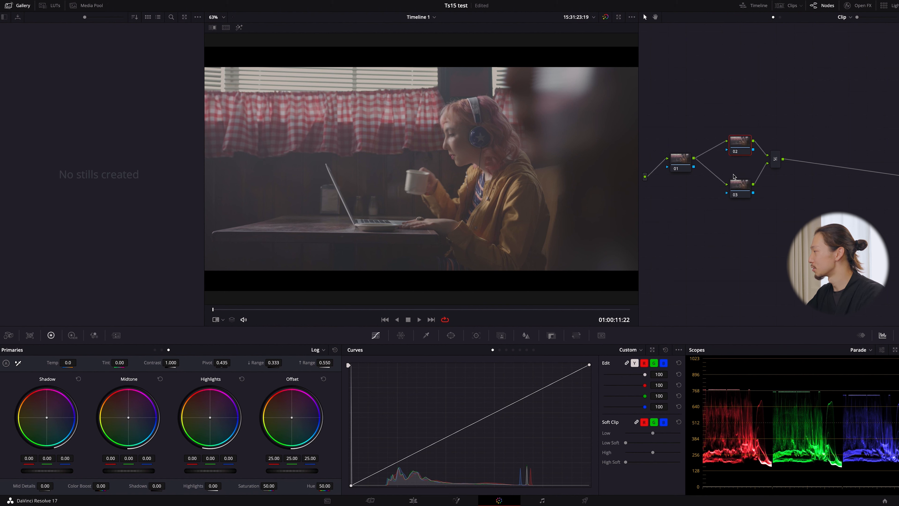
Step: Try a parallel node pair after the layer mixer for comparison and undo the addition
click(775, 160)
key(alt+l)
click(804, 159)
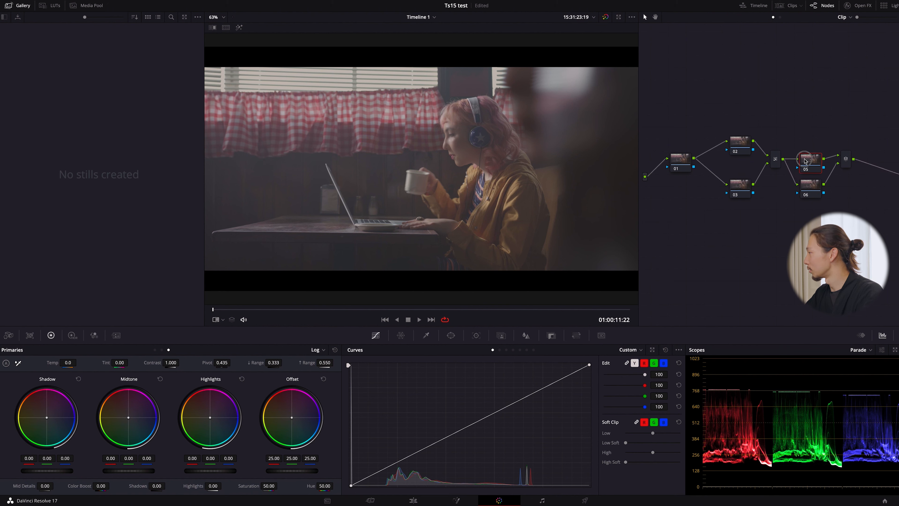
drag(806, 161, 806, 146)
key(ctrl+z)
key(ctrl+z)
key(ctrl+z)
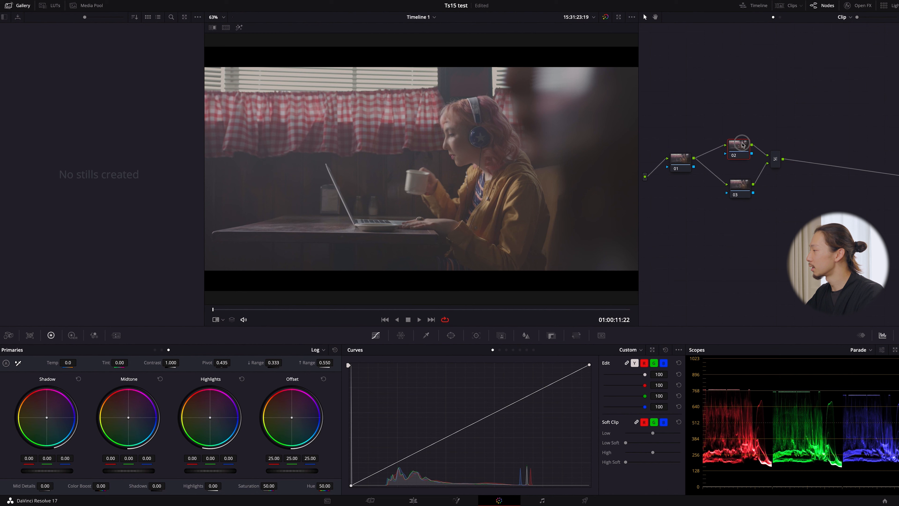
Step: Align layered nodes 02 and 03 vertically between node 01 and the layer mixer
click(743, 187)
drag(743, 187, 740, 187)
drag(744, 152, 742, 150)
drag(740, 185, 737, 184)
drag(741, 152, 737, 150)
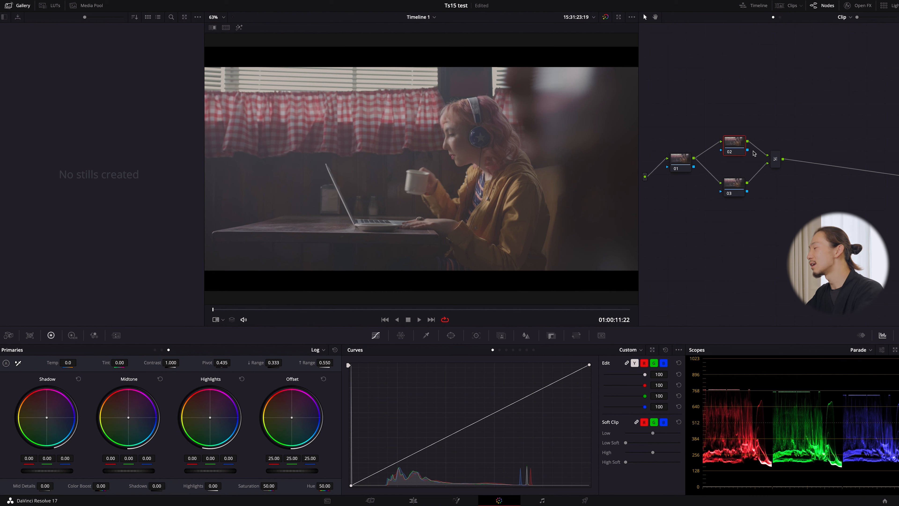
click(739, 186)
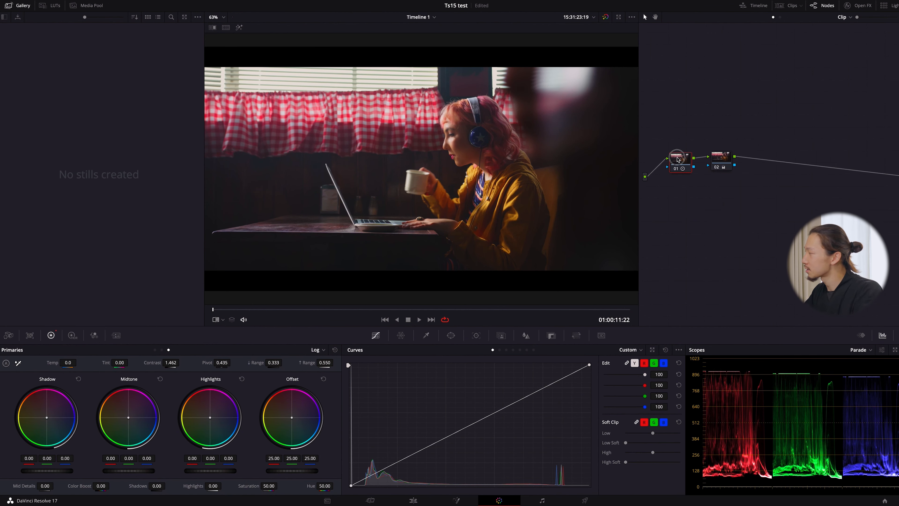
Step: Review the contrast and saturation nodes, add serial node 03 after them, and stack layer node 04 below it
click(681, 163)
click(721, 158)
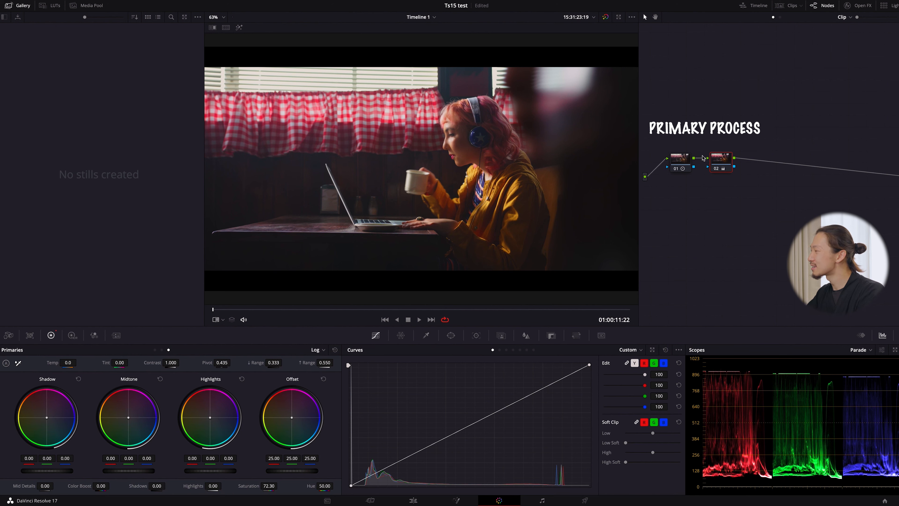
click(678, 159)
click(722, 160)
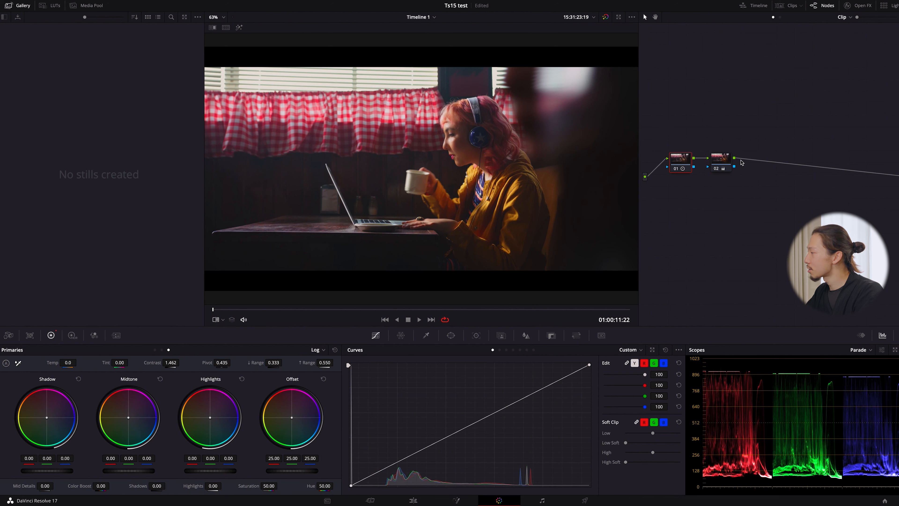
key(alt+s)
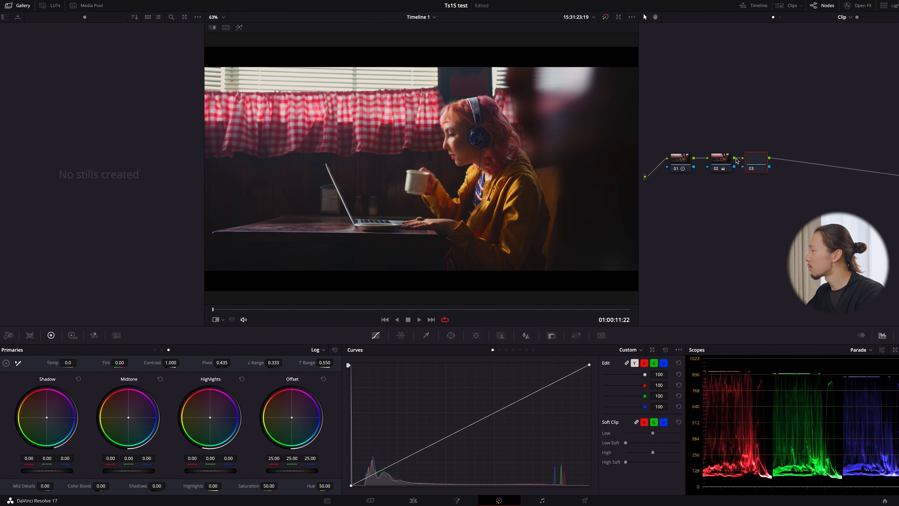
right_click(766, 159)
mouse_move(800, 194)
click(846, 209)
drag(763, 158, 764, 142)
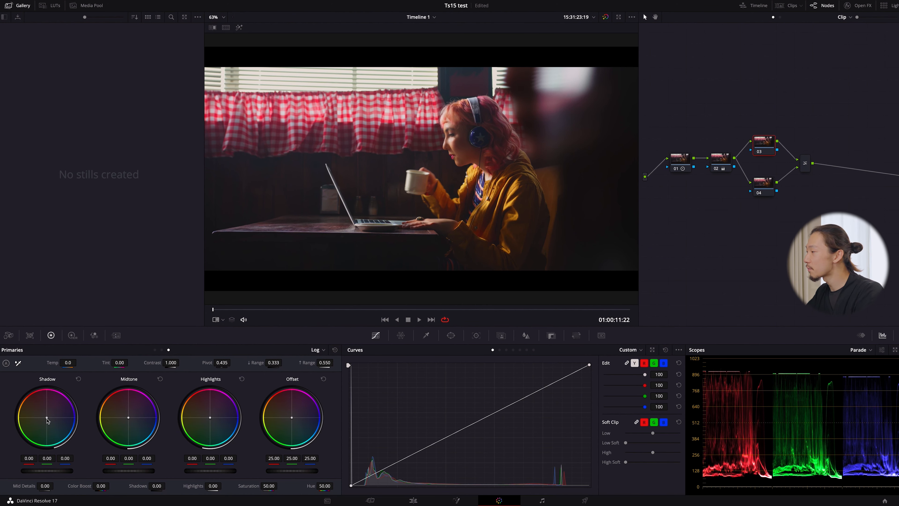
Step: Try a strong teal push on node 03's Log shadows, about -0.35 red, 0.06 green and 0.41 blue
drag(66, 422, 81, 448)
key(ctrl+z)
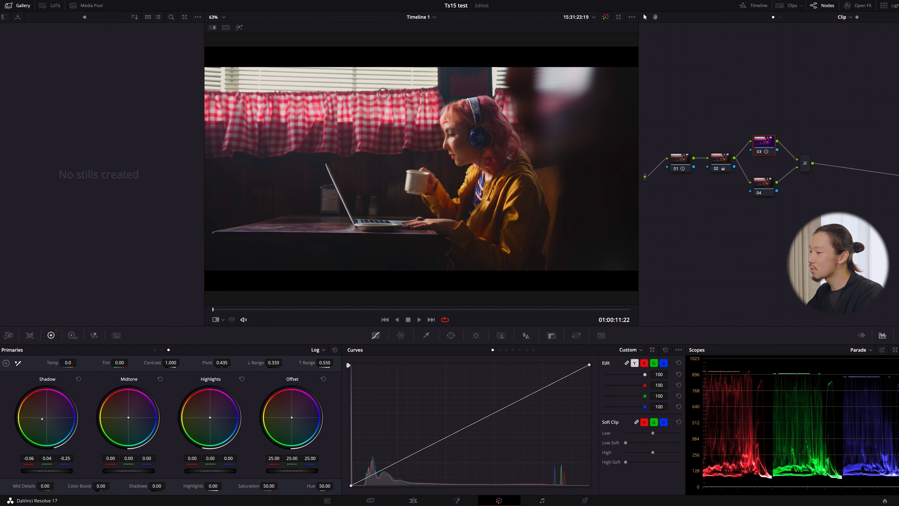
drag(56, 425, 57, 427)
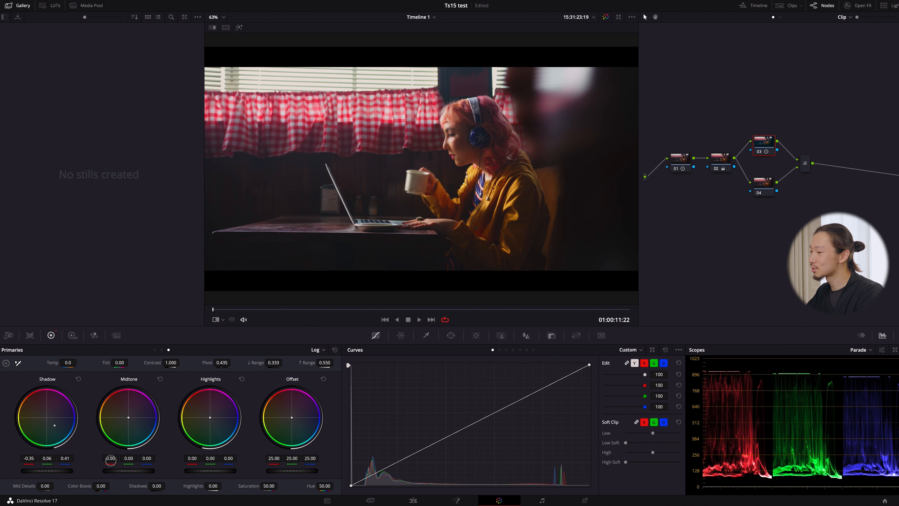
Step: Toggle node 04 off and on to compare how its layer affects node 03's shadow tint
click(764, 185)
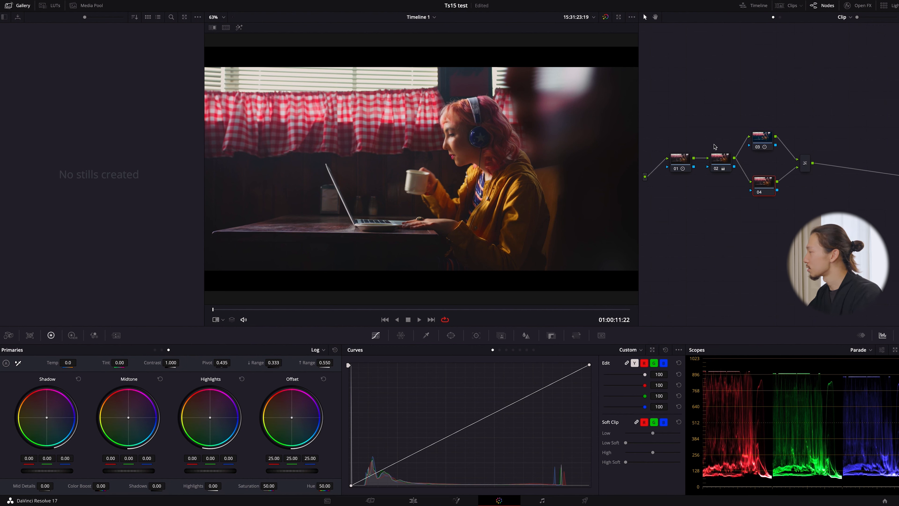
key(ctrl+d)
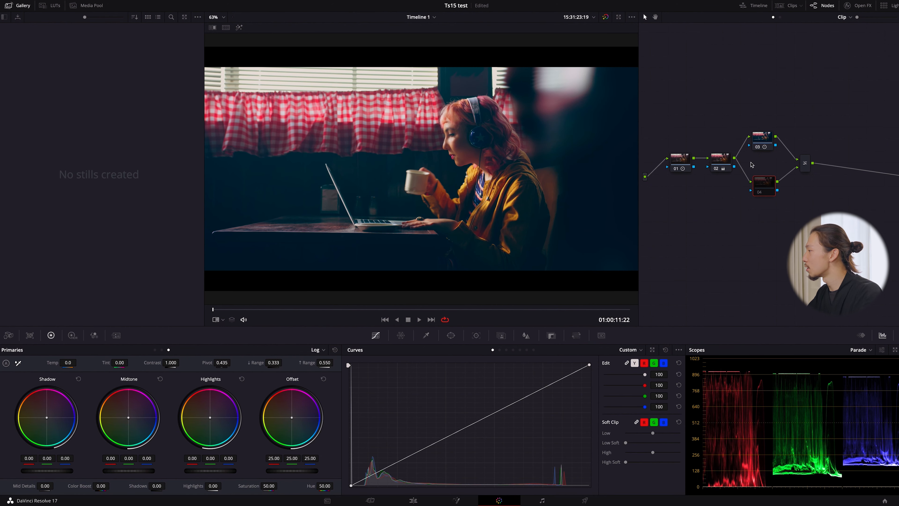
key(ctrl+d)
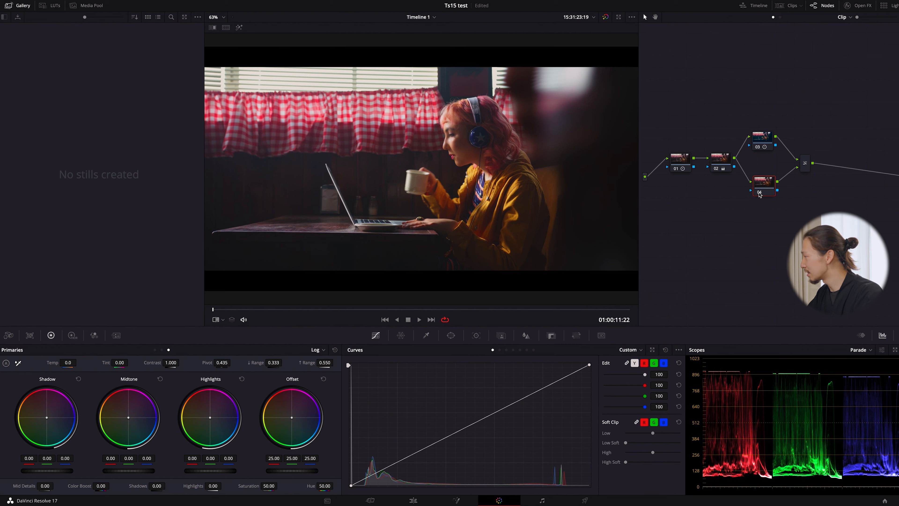
click(759, 193)
click(763, 139)
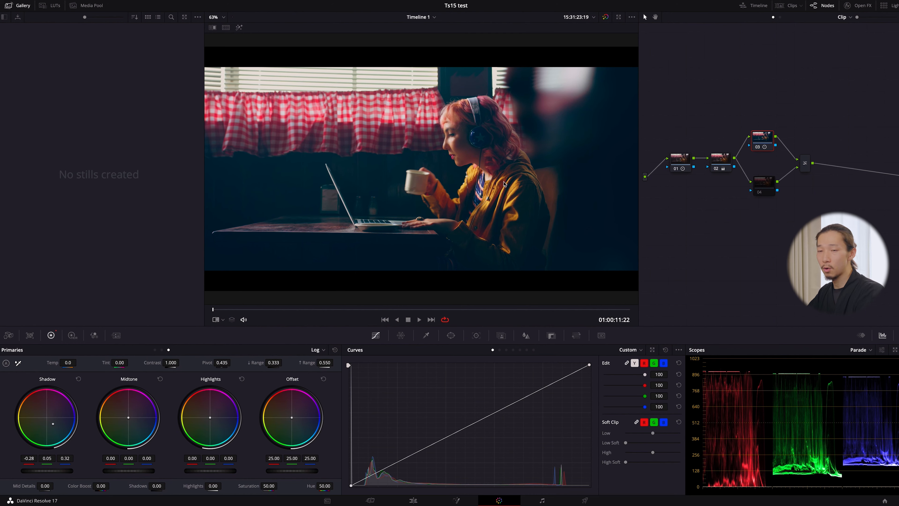
click(767, 187)
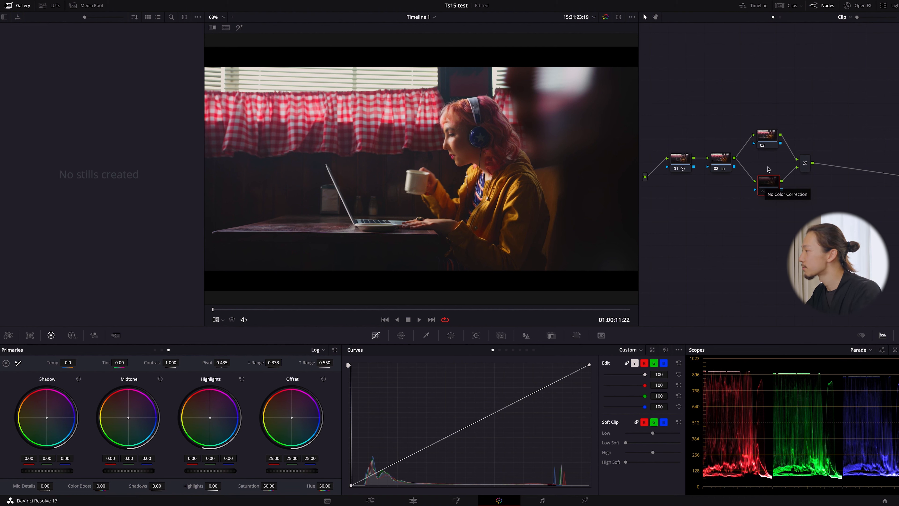
Step: In node 03, set Log shadows to -0.07, 0.01, 0.07, midtones to 0.10, -0.02, -0.14 and highlights to 0.04, 0.00, -0.14
click(767, 138)
drag(47, 420, 59, 433)
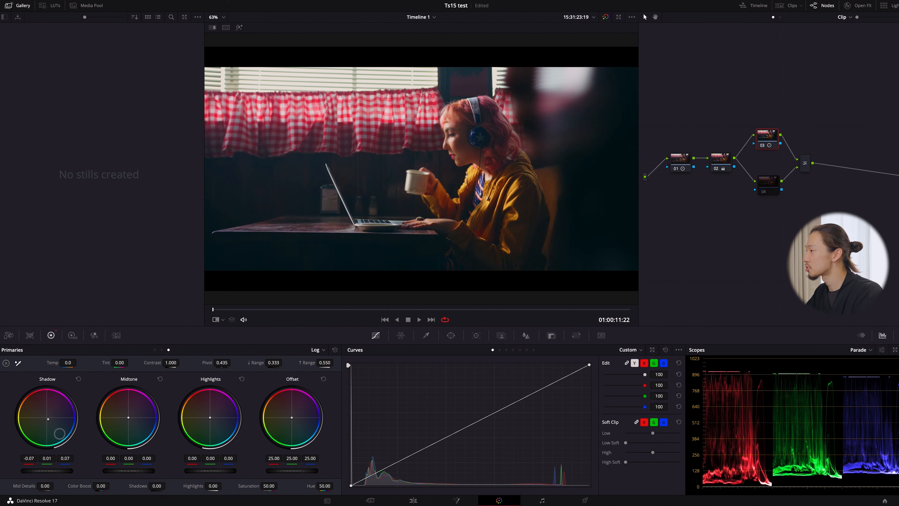
drag(132, 420, 70, 372)
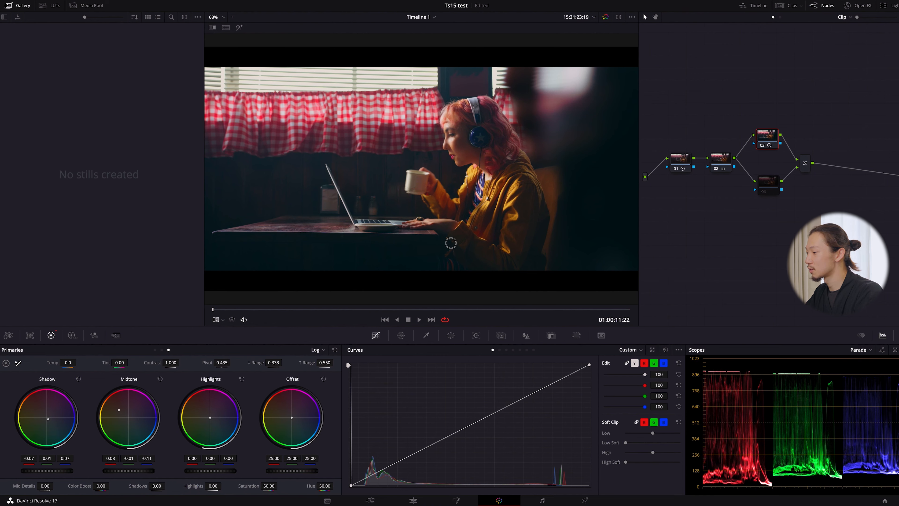
drag(210, 417, 208, 419)
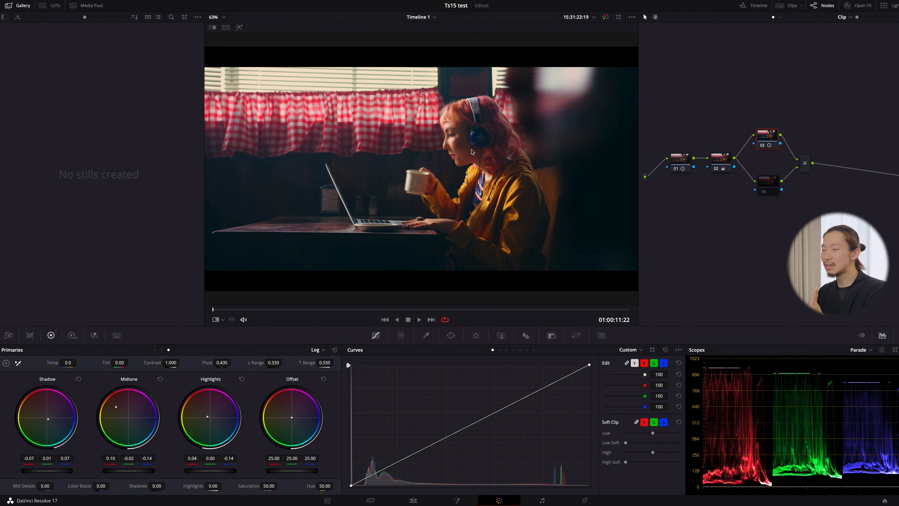
Step: Enable layer node 04 again and select node 02 ahead of the layer split
click(767, 181)
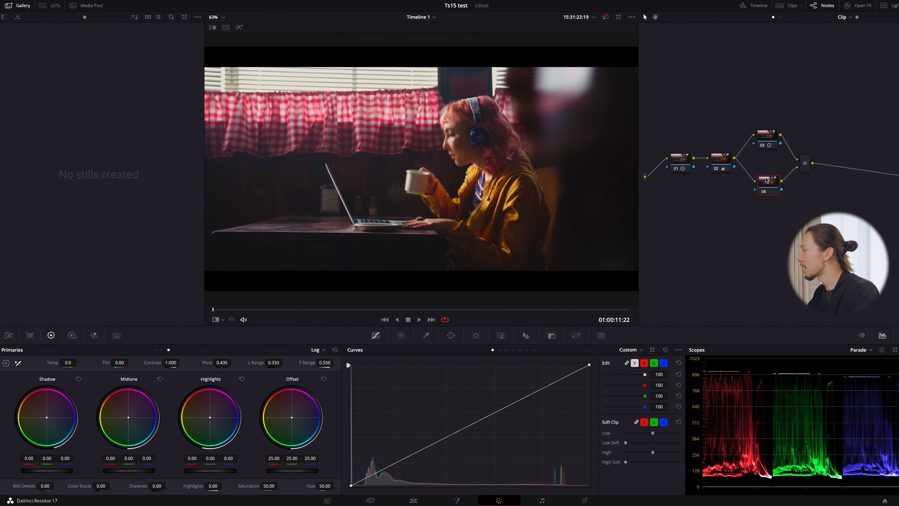
click(722, 162)
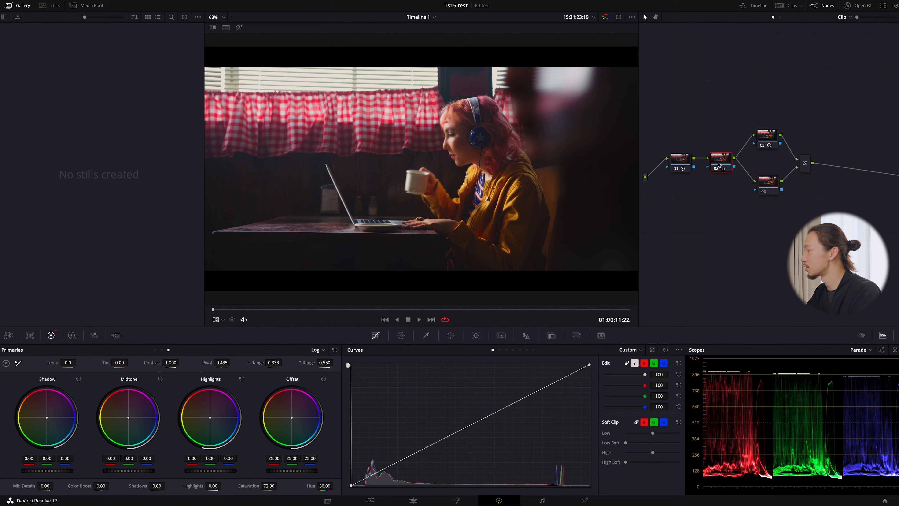
Step: On node 04, add a circular power window around the woman's head, tilted about -16.5 degrees, with size about 35 and softness about 11.4
click(771, 185)
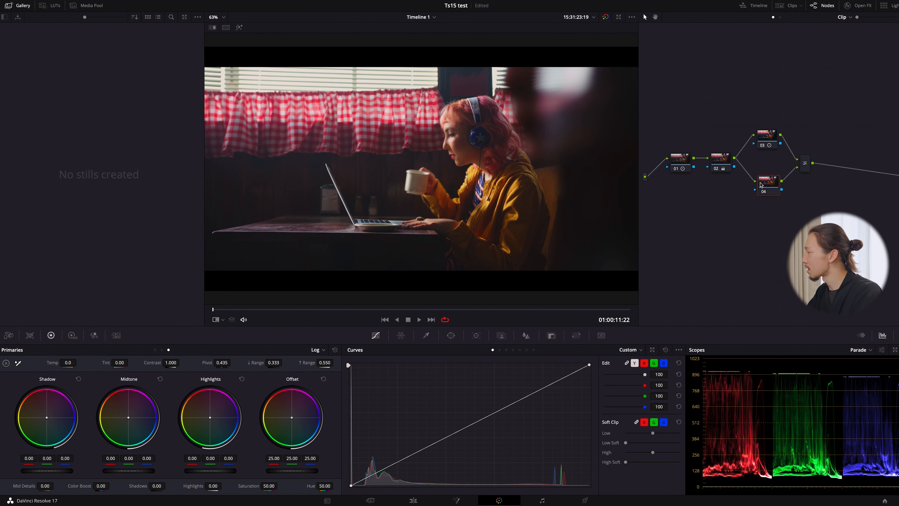
drag(771, 186, 770, 183)
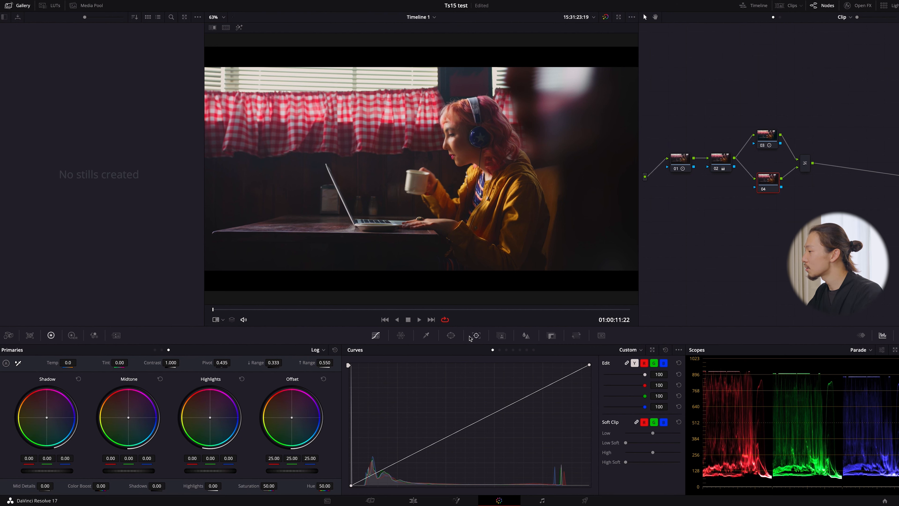
click(451, 335)
click(358, 400)
drag(421, 169, 464, 108)
drag(490, 197, 486, 156)
mouse_move(535, 114)
mouse_down()
mouse_move(510, 116)
mouse_move(531, 114)
mouse_up()
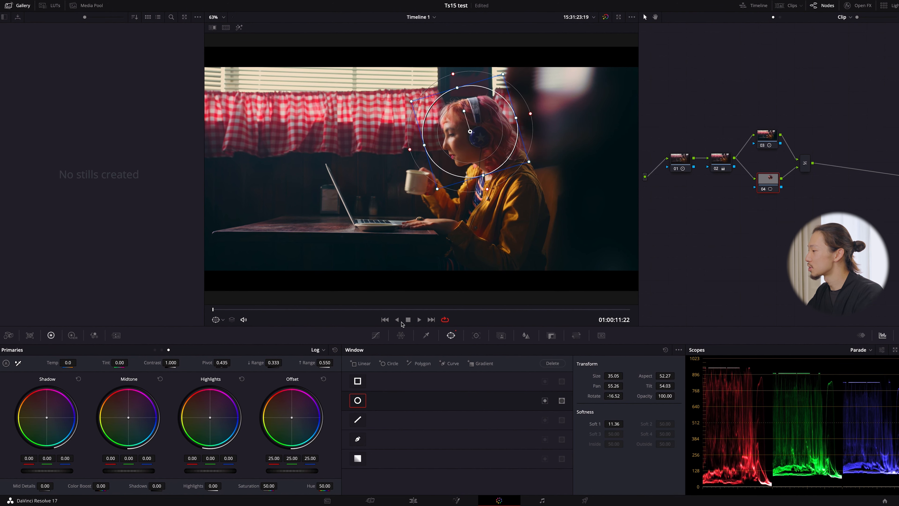
Step: In node 04, raise the custom curve's midpoint slightly and rotate the reddish skin hue by 4.03 at input hue 270.49 using Hue Vs Hue
click(376, 335)
drag(475, 424, 475, 414)
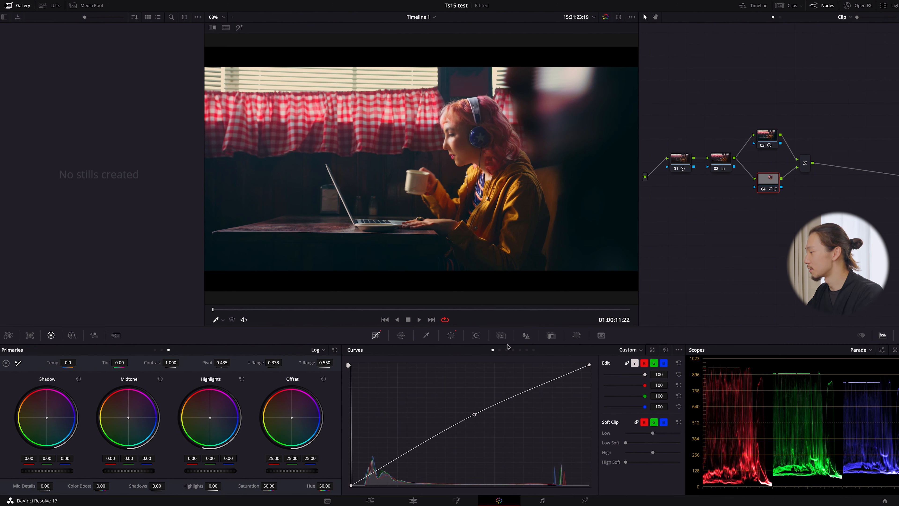
click(500, 349)
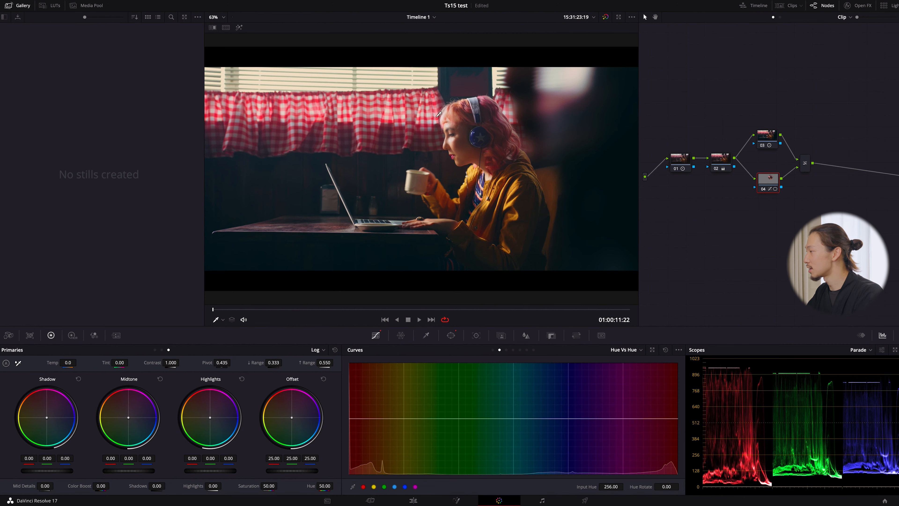
click(366, 418)
mouse_move(365, 418)
mouse_down()
mouse_move(360, 350)
mouse_move(360, 412)
mouse_up()
drag(360, 444, 363, 417)
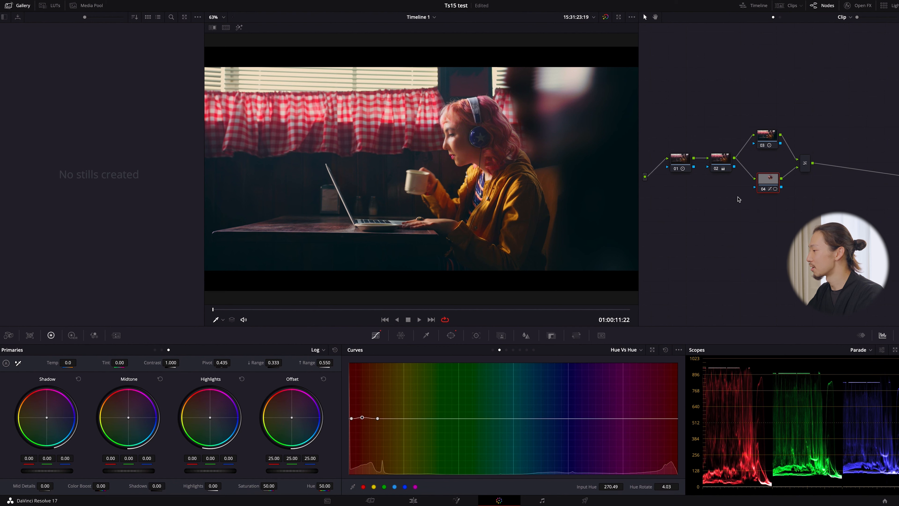
Step: Toggle node 04 off and on to compare the windowed face correction
key(ctrl+d)
key(ctrl+d)
key(ctrl+d)
key(ctrl+d)
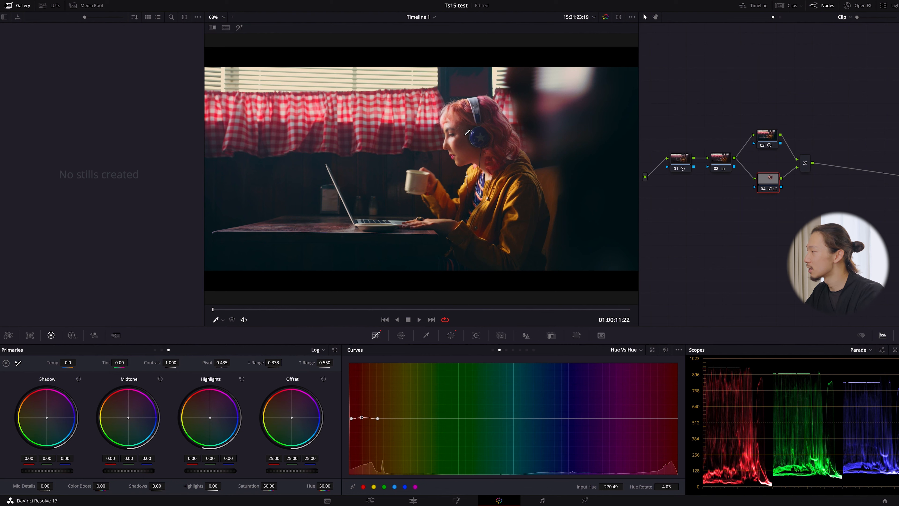
Step: Toggle node 03 off and on to compare its teal-orange tint, and reselect node 04
click(767, 136)
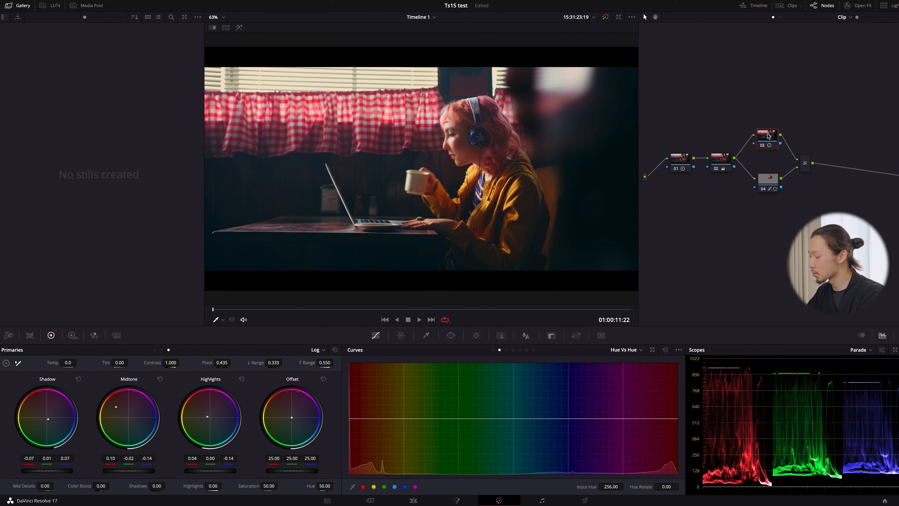
key(ctrl+d)
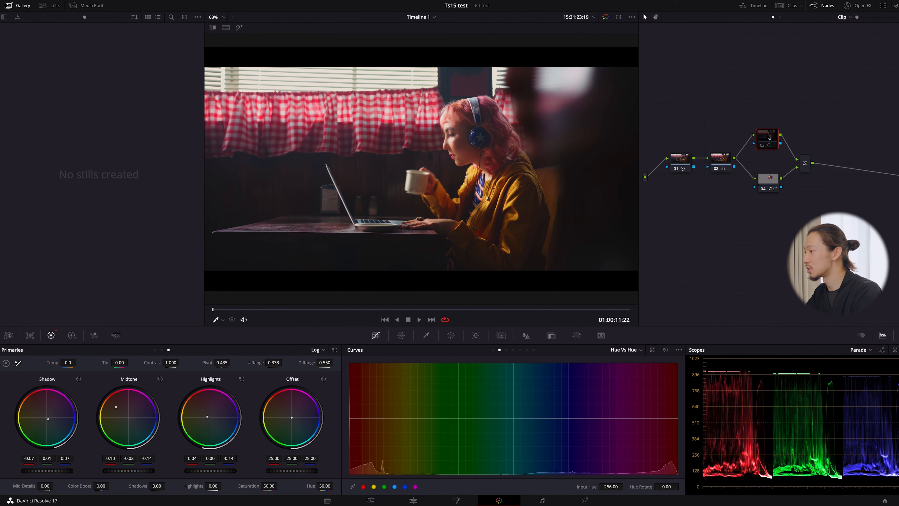
key(ctrl+d)
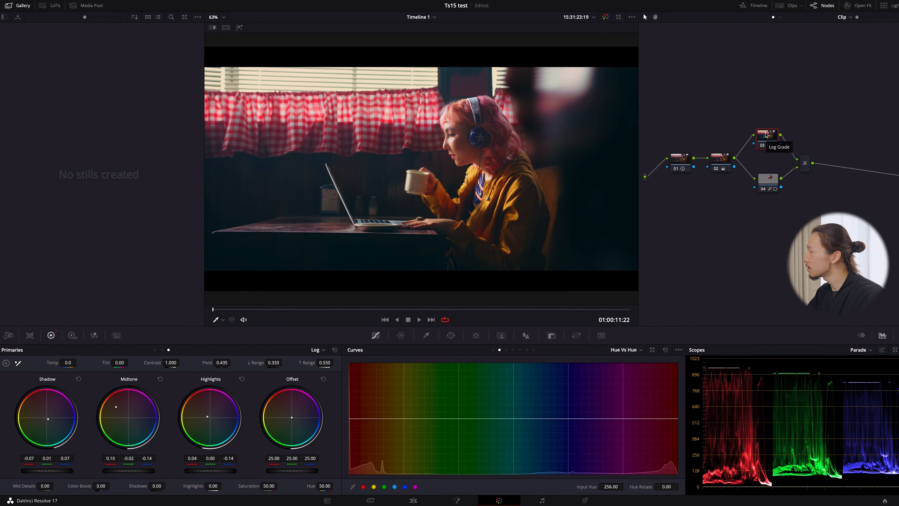
click(763, 182)
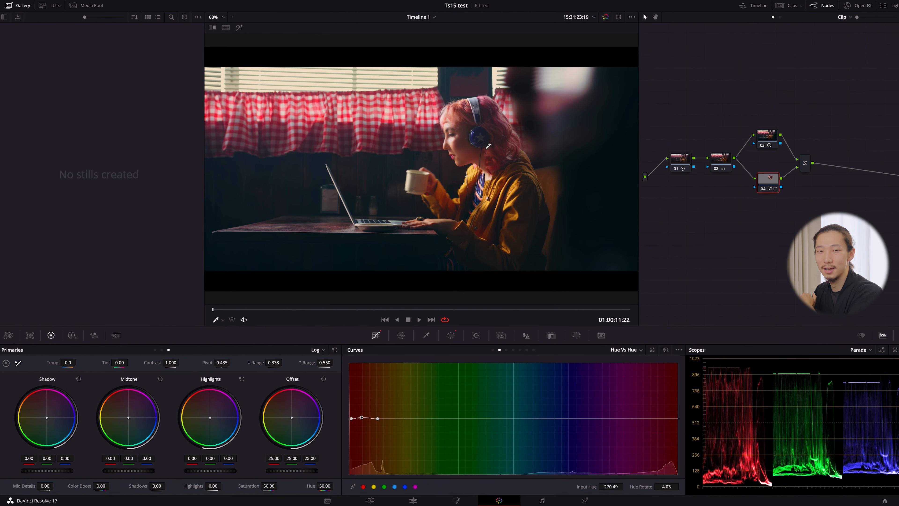
Step: Hide the stills gallery and build a chain of three serial nodes on the ungraded clip
click(23, 7)
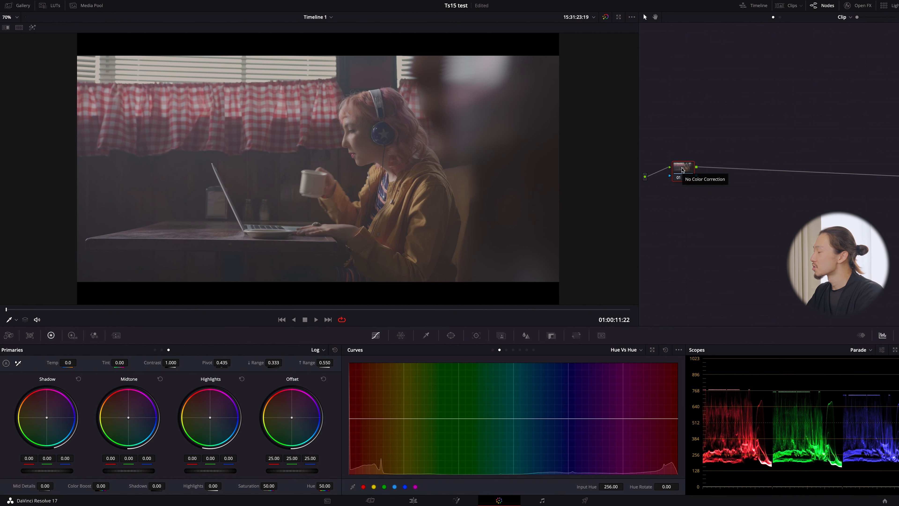
drag(682, 170, 680, 171)
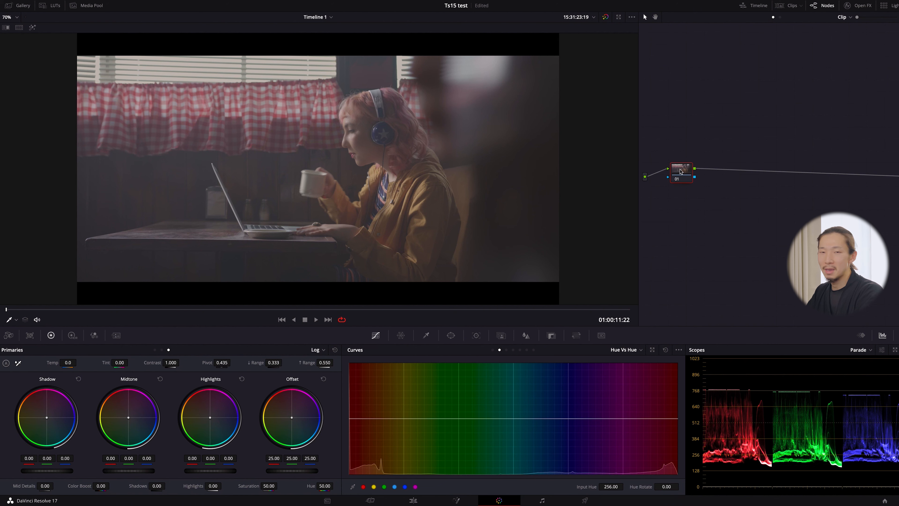
drag(681, 171, 676, 171)
key(alt+s)
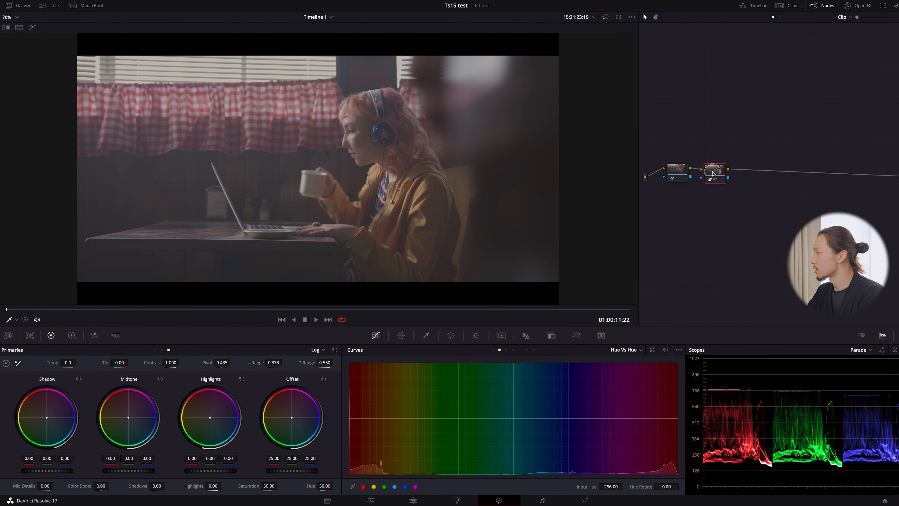
key(alt+s)
drag(747, 170, 749, 169)
Step: Add a parallel node alongside node 03, space out the branch, and append a serial node after the parallel mixer
key(alt+p)
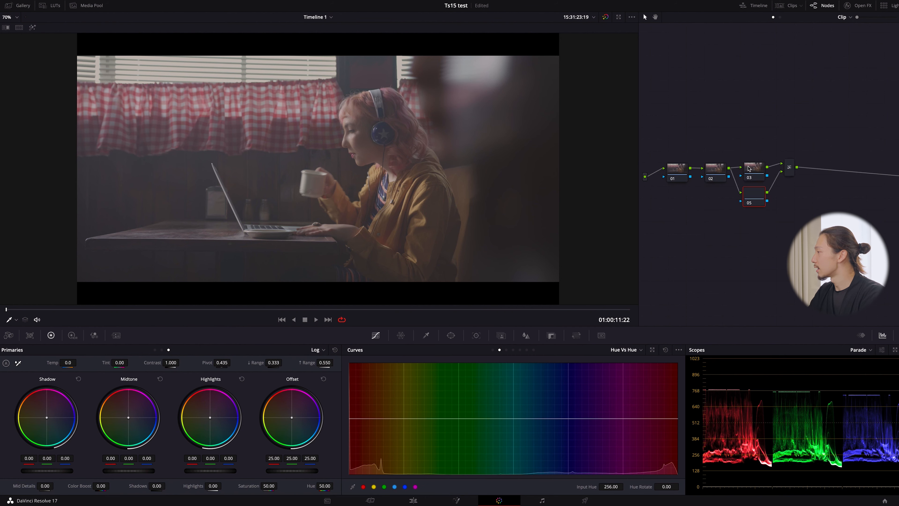
drag(750, 169, 757, 155)
drag(789, 169, 795, 173)
key(alt+s)
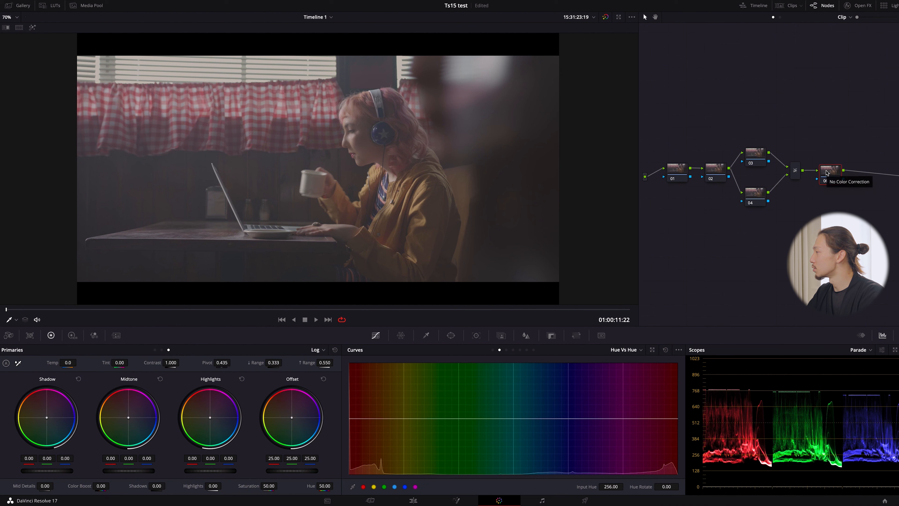
Step: Review the node tree's primary and secondary groups and the full layout by marquee-selecting them
drag(669, 137, 716, 195)
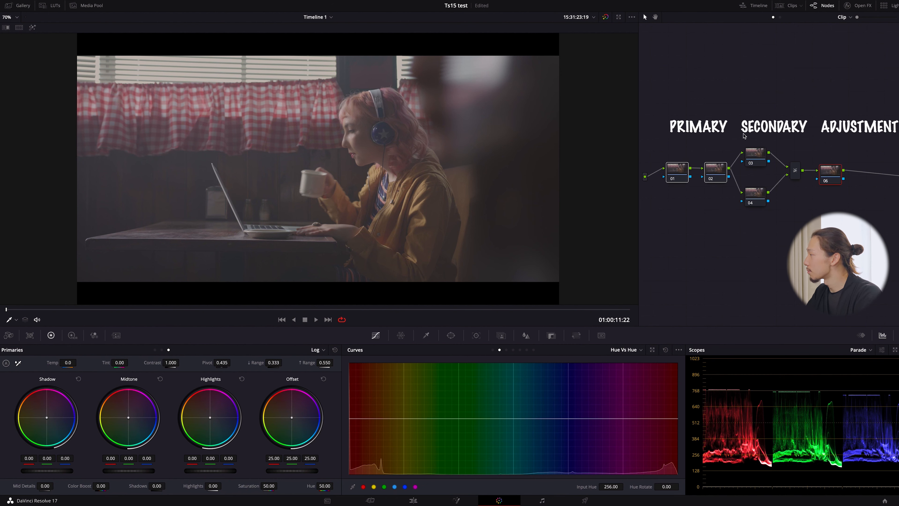
drag(763, 119, 761, 256)
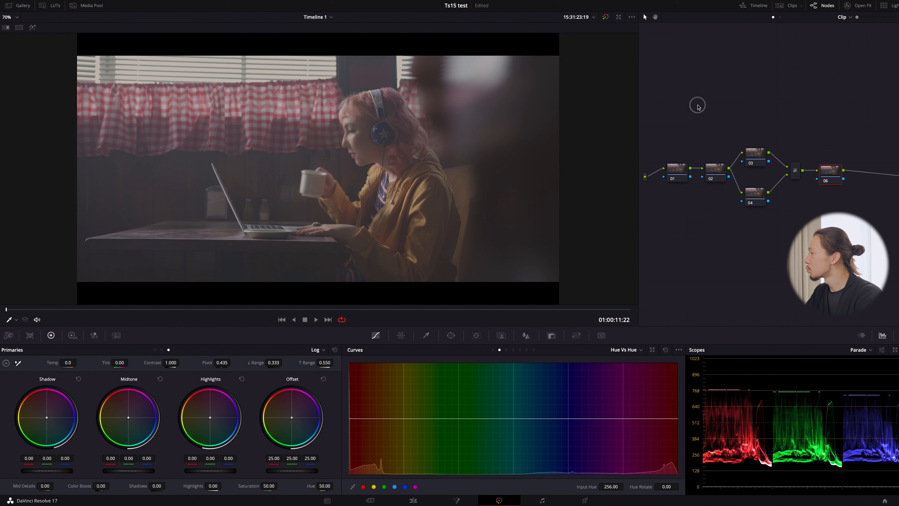
drag(668, 106, 873, 241)
click(658, 111)
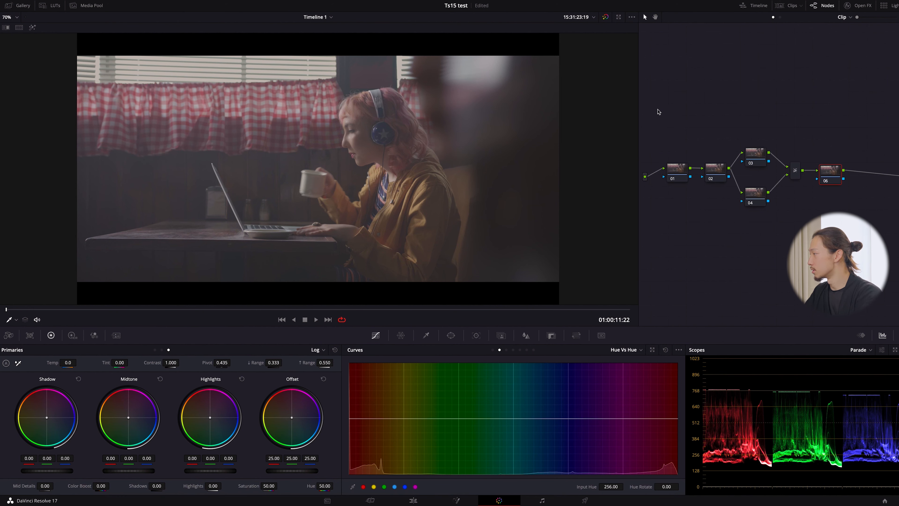
Step: At 01:00:15:18, select node 01 and set the contrast to 1.480 in the primary color wheels
drag(227, 307, 182, 311)
click(675, 170)
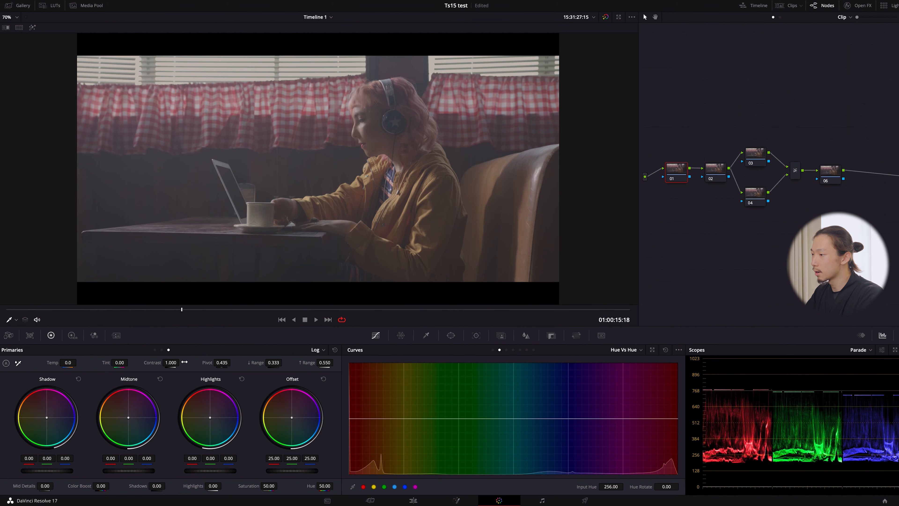
click(157, 350)
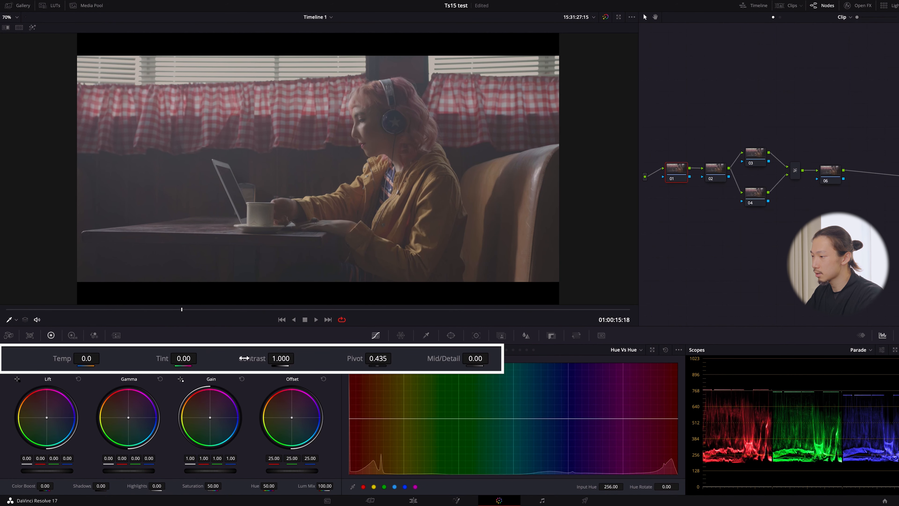
drag(294, 359, 163, 369)
key(super+z)
drag(283, 358, 415, 360)
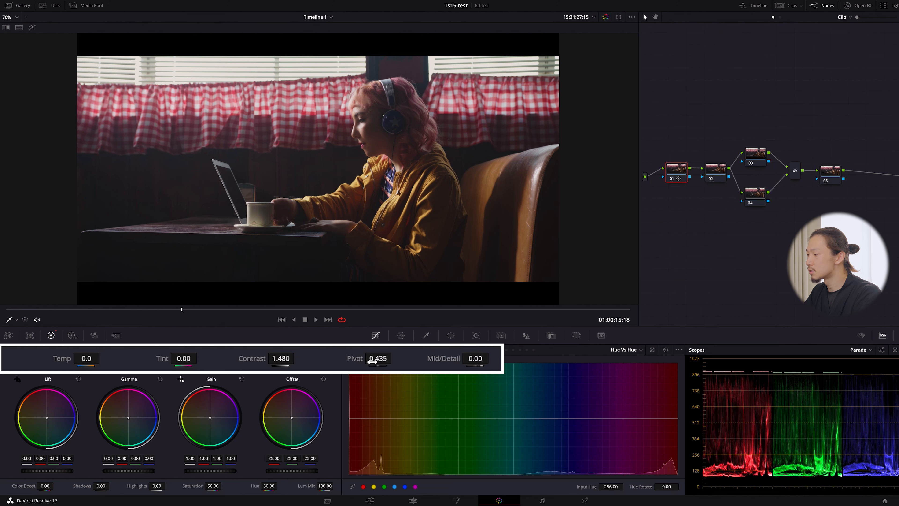
Step: Try shifting node 01's contrast pivot to see how it moves the tonal balance
mouse_move(350, 359)
mouse_down()
mouse_move(358, 359)
mouse_move(331, 359)
mouse_move(354, 359)
mouse_up()
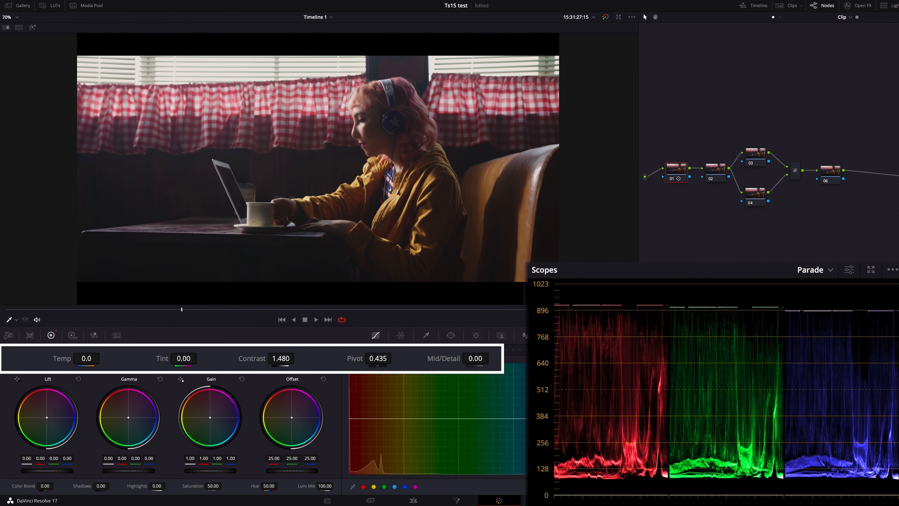
drag(354, 358, 327, 358)
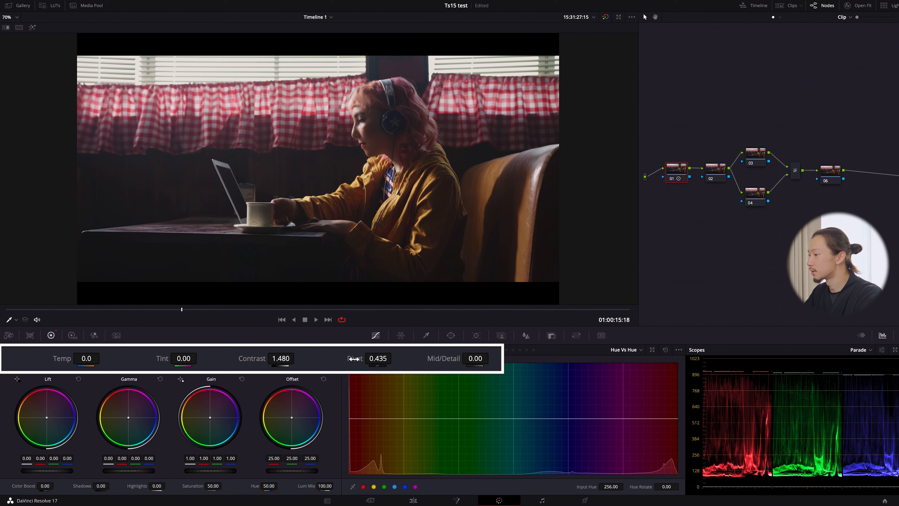
drag(354, 359, 351, 360)
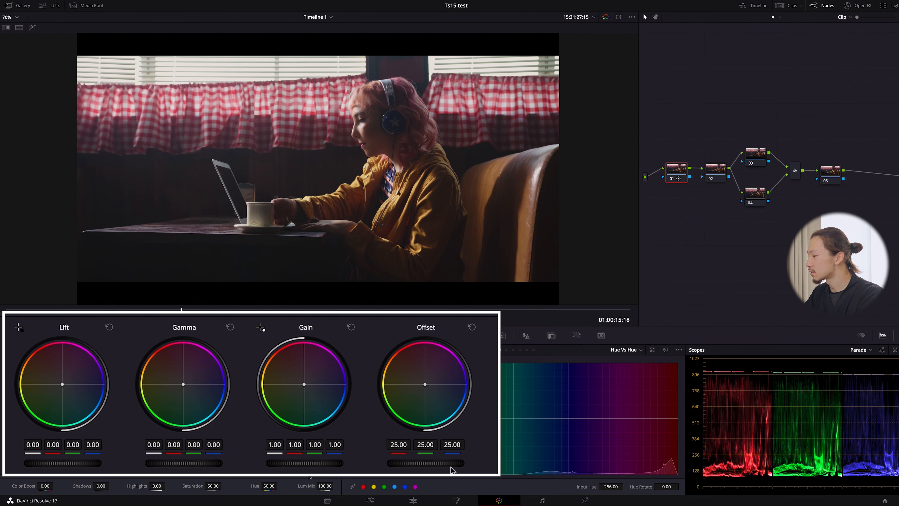
Step: Try moving node 01's Offset master level down, and reset the Offset wheel
drag(414, 467, 166, 482)
key(super+z)
drag(457, 464, 417, 463)
click(472, 327)
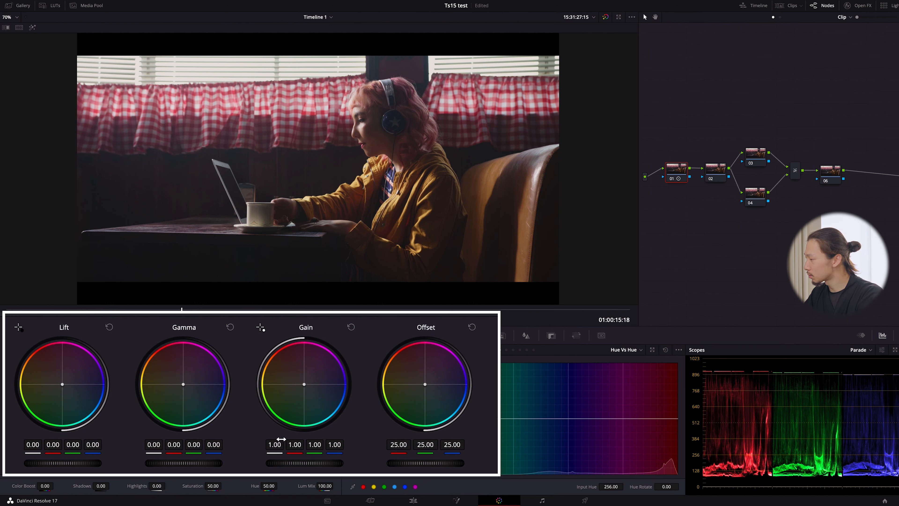
Step: Try different Gain master levels on node 01, including 0.97 and 0.93, and reset the Gain wheel
drag(297, 463, 319, 464)
click(350, 327)
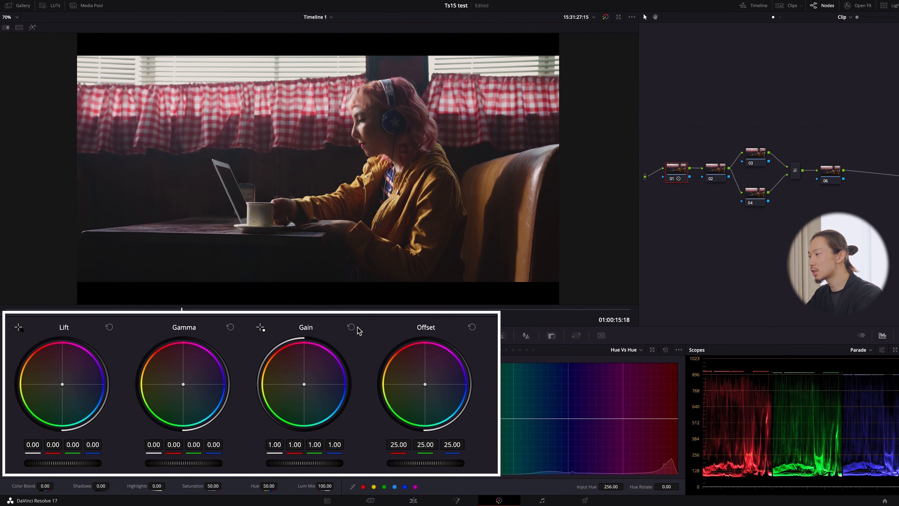
drag(317, 463, 351, 460)
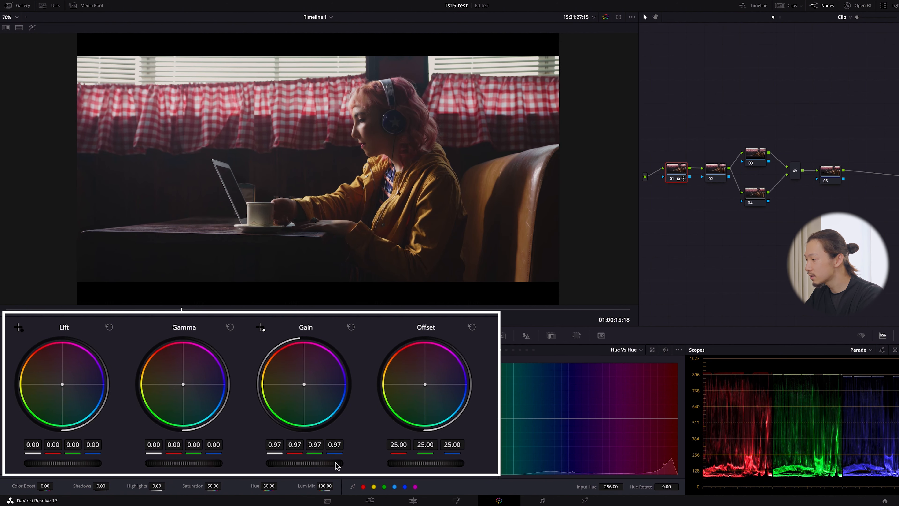
mouse_move(317, 465)
mouse_down()
mouse_move(368, 462)
mouse_move(291, 463)
mouse_move(339, 463)
mouse_move(297, 463)
mouse_move(310, 464)
mouse_up()
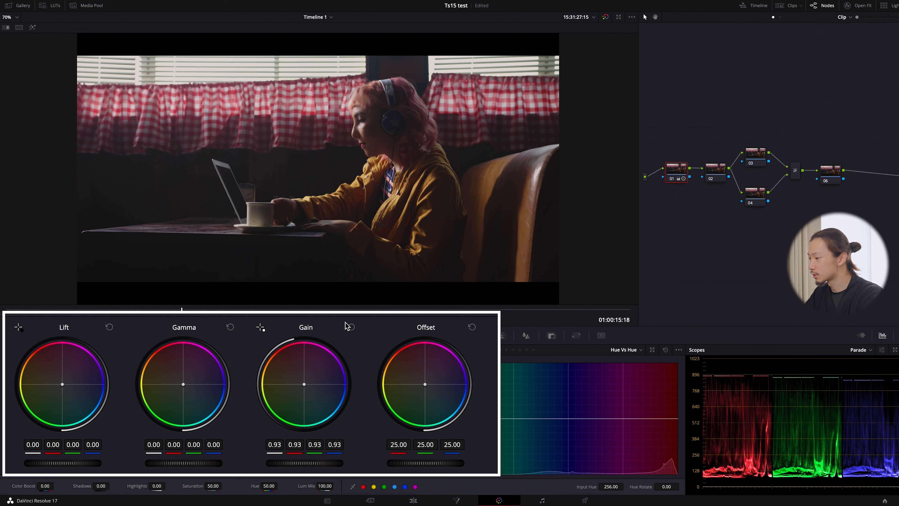
click(351, 326)
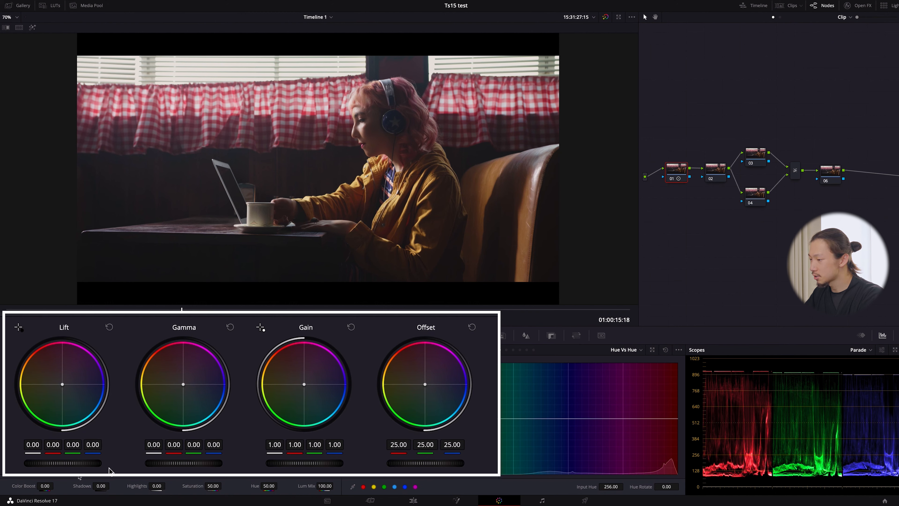
Step: Try adjusting node 01's Gamma and lowering its Lift to -0.04 and -0.03, and reset the Lift wheel
drag(166, 462, 195, 460)
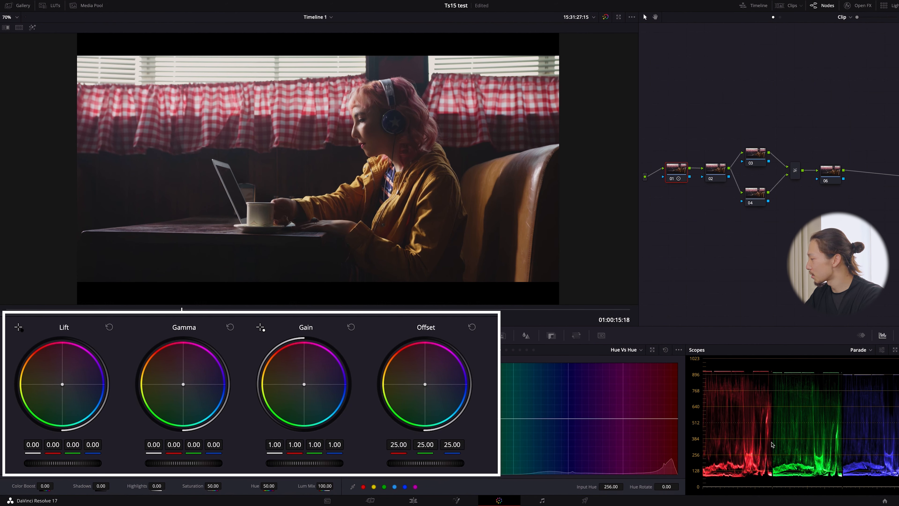
drag(58, 464, 16, 467)
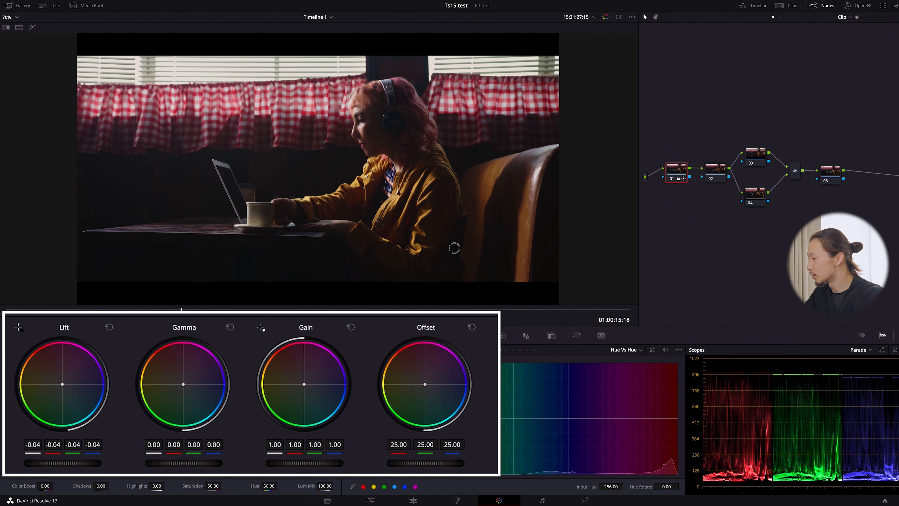
mouse_move(477, 248)
mouse_down()
mouse_move(520, 248)
mouse_move(475, 249)
mouse_up()
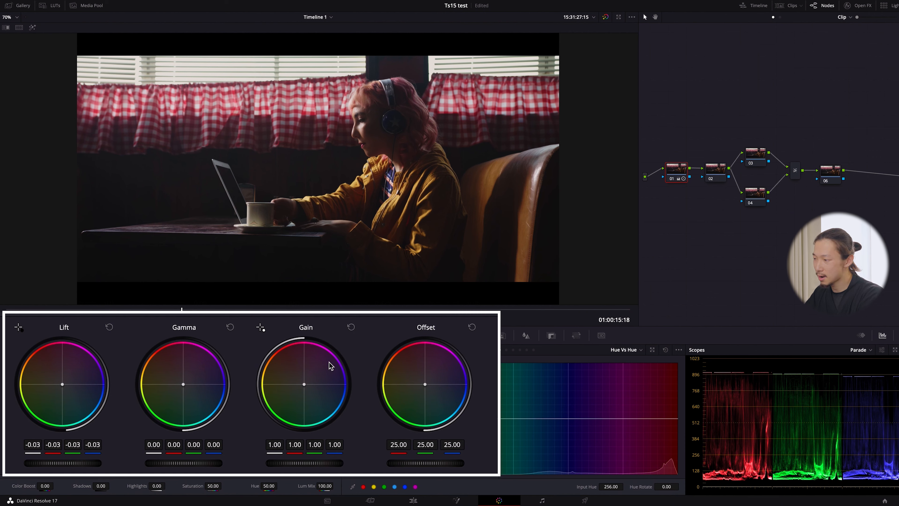
click(109, 327)
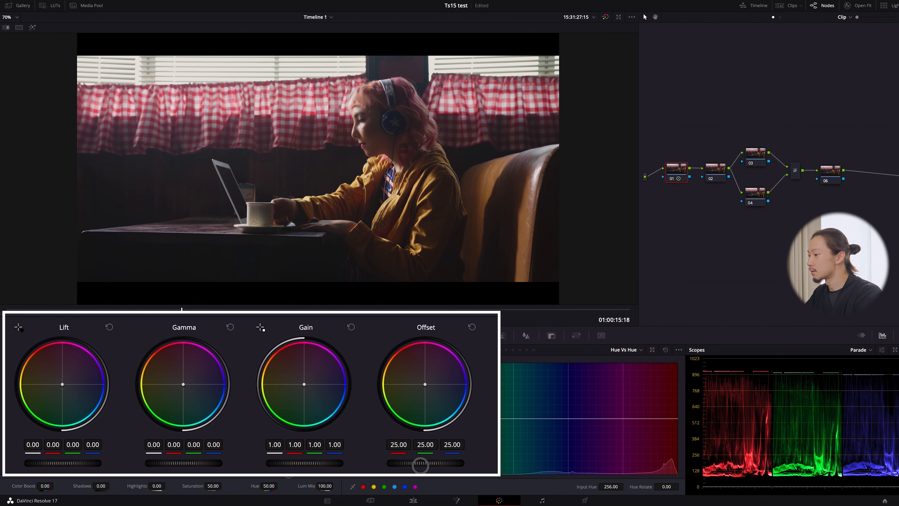
Step: Raise node 01's Offset master level to 26.60
drag(407, 464, 450, 464)
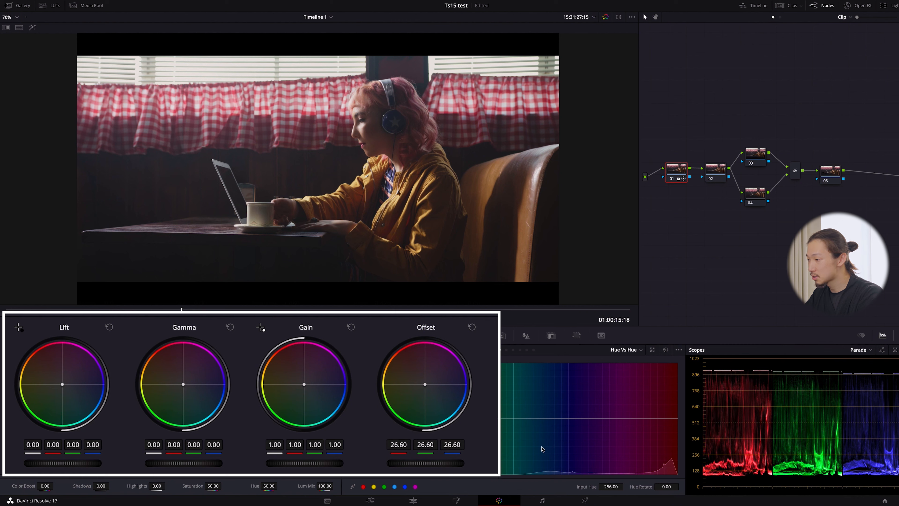
Step: Set node 01's Gain master level to 0.97, Lift to -0.03 and Gamma to 0.02, and compare the image with and without the grade
drag(310, 464, 255, 465)
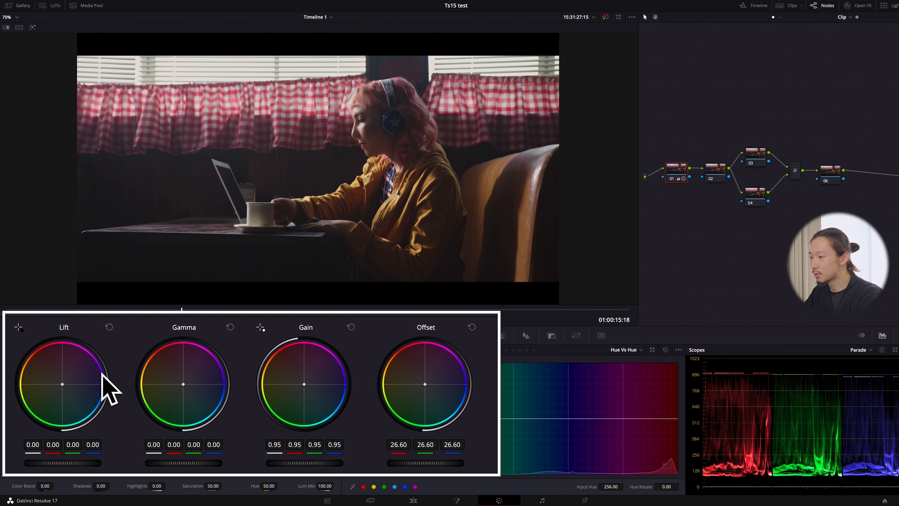
drag(63, 464, 4, 468)
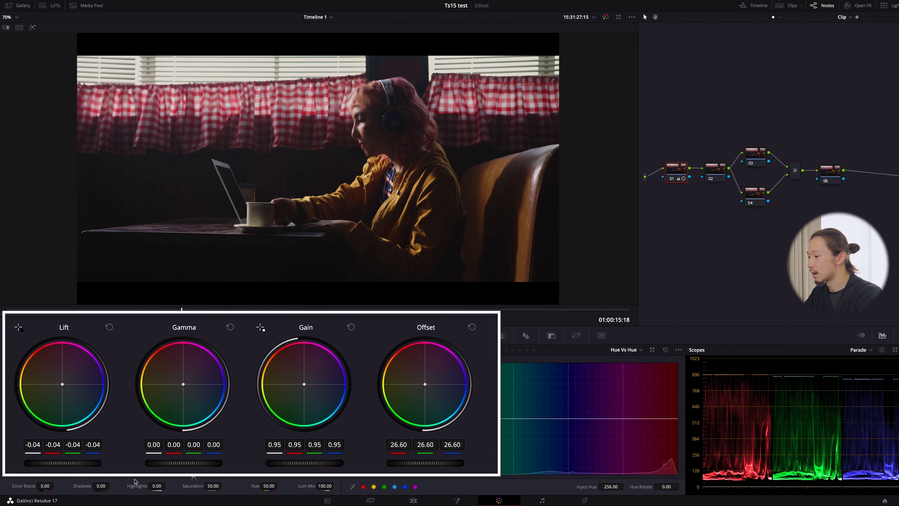
drag(176, 464, 230, 463)
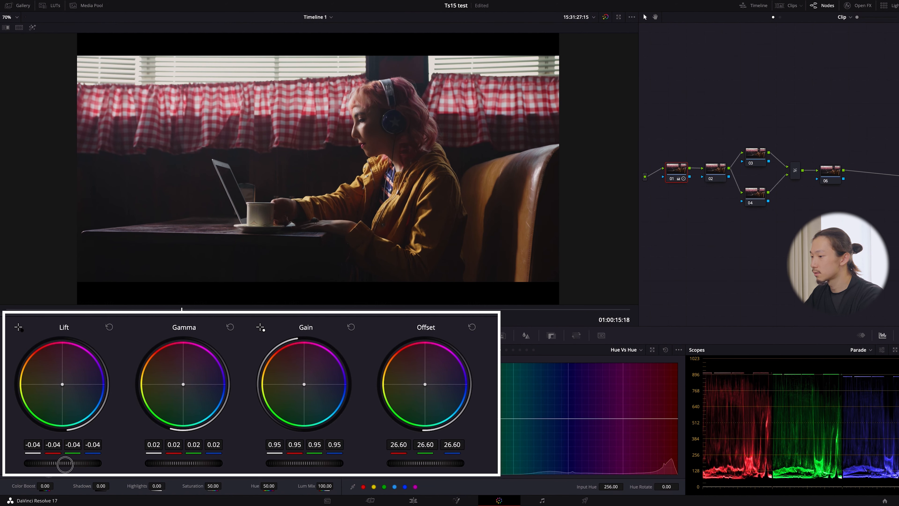
drag(70, 464, 52, 463)
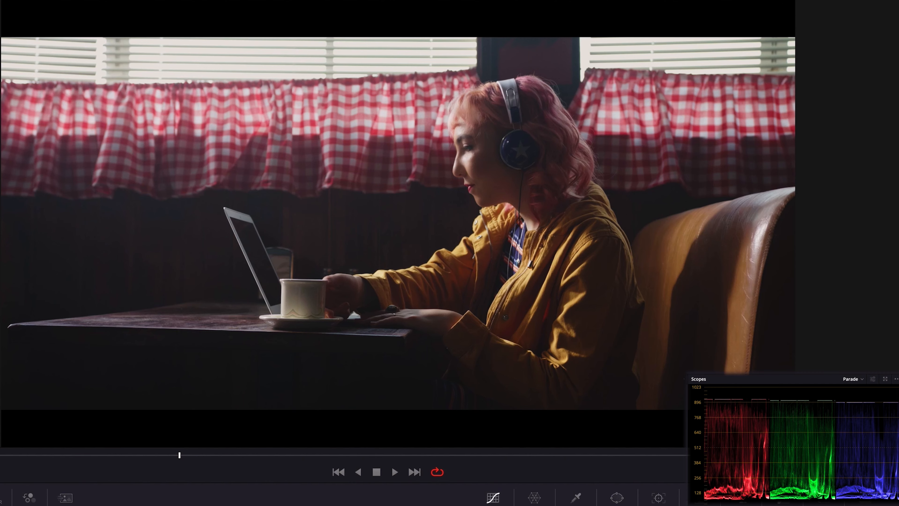
key(shift+d)
key(shift+d)
key(shift+d)
key(shift+d)
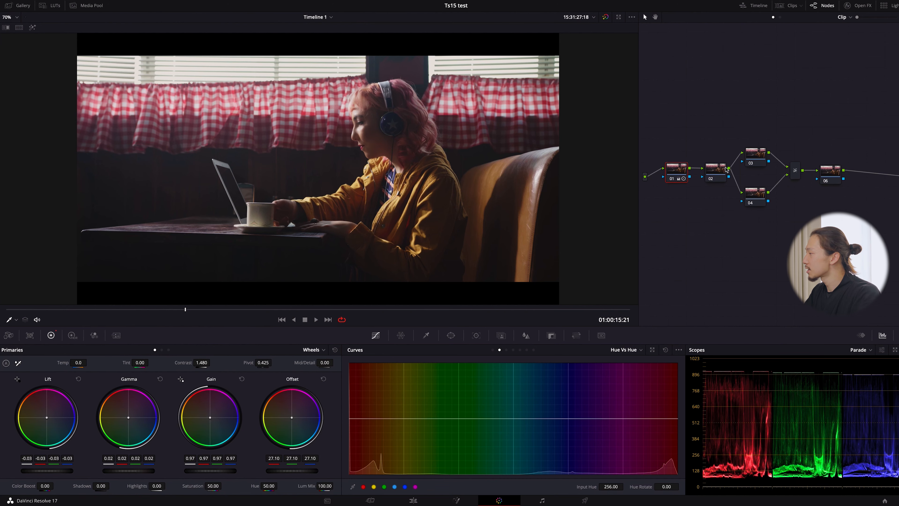
Step: Try node 02's Saturation at 100 and 0, and set it to 70.80
click(722, 171)
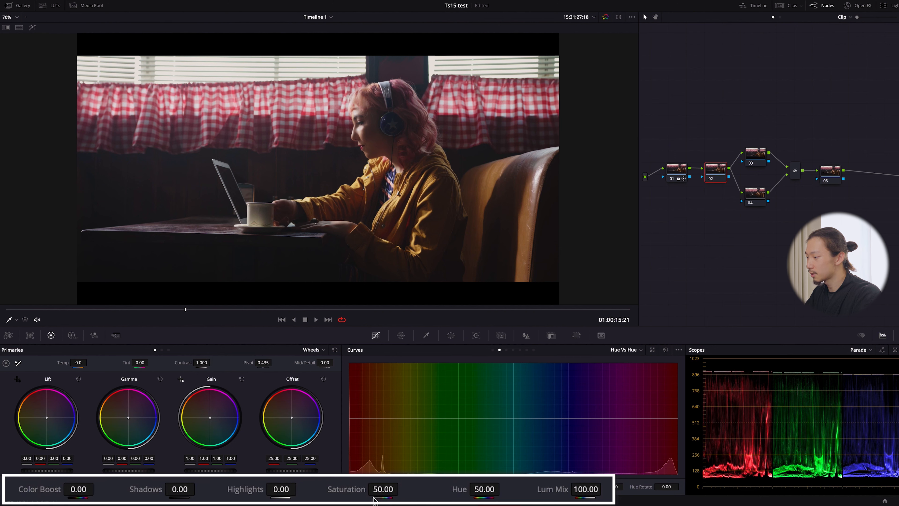
drag(375, 491, 401, 488)
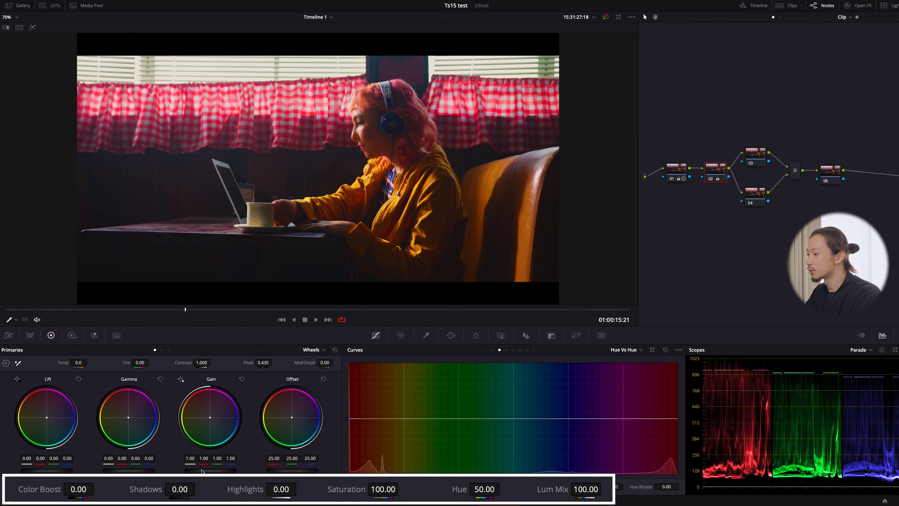
double_click(366, 491)
drag(373, 489, 336, 490)
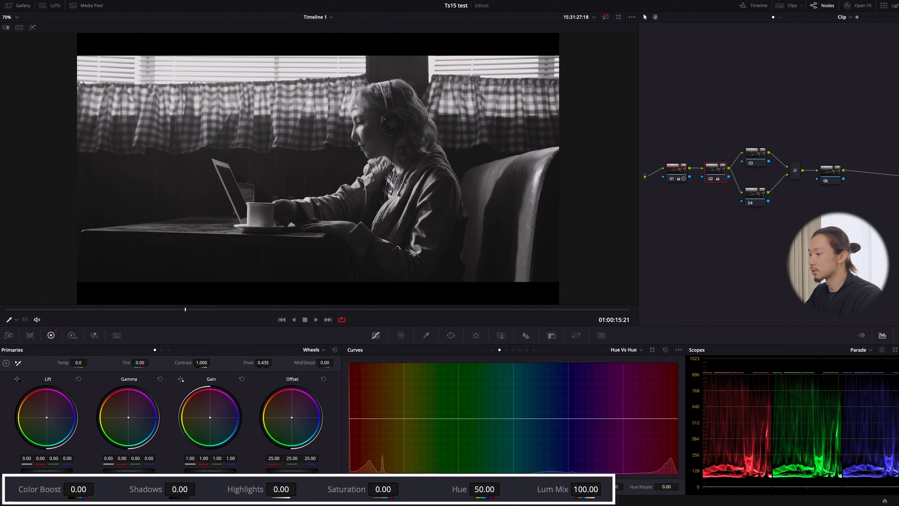
double_click(358, 490)
drag(358, 489, 402, 489)
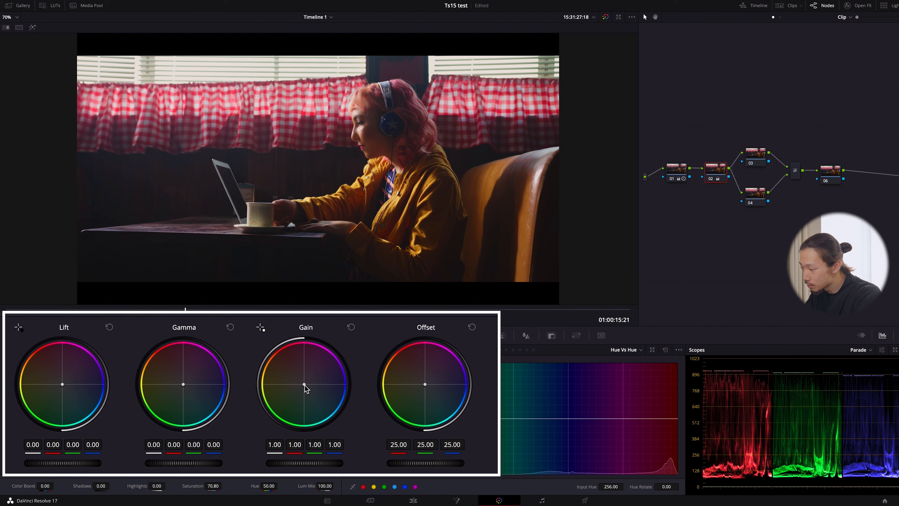
Step: Shift node 02's Gain color balance to red 0.99 and blue 1.02, and its Gamma to blue -0.01
mouse_move(304, 385)
mouse_down()
mouse_move(295, 358)
mouse_move(342, 370)
mouse_move(329, 415)
mouse_move(267, 324)
mouse_move(245, 407)
mouse_move(342, 387)
mouse_move(293, 346)
mouse_move(305, 388)
mouse_up()
key(ctrl+z)
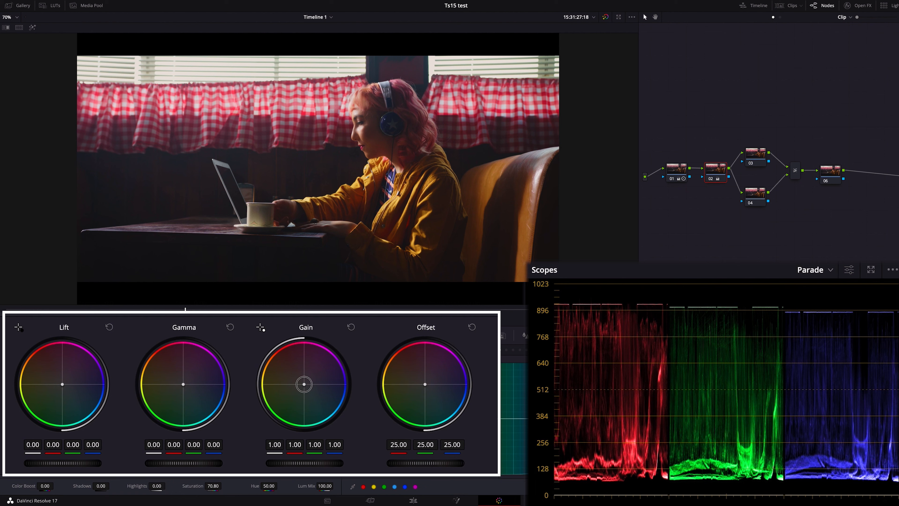
drag(304, 384, 306, 387)
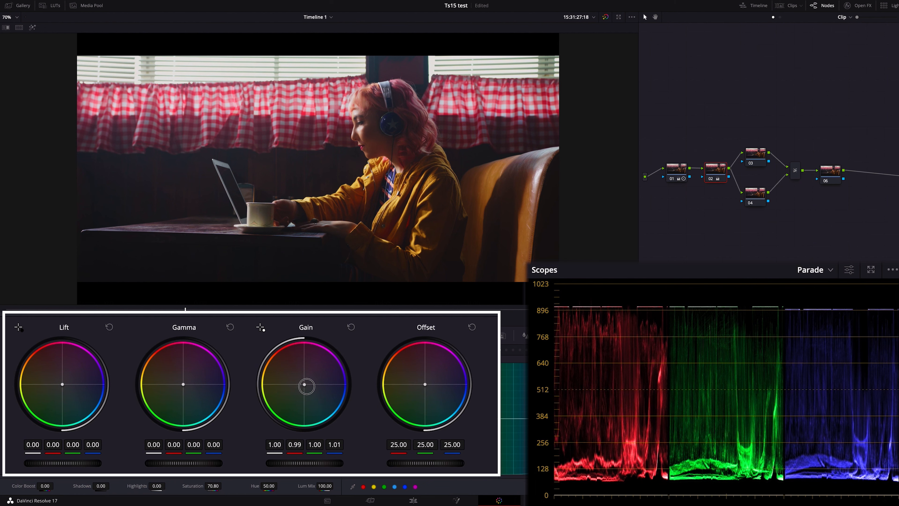
drag(306, 386, 308, 387)
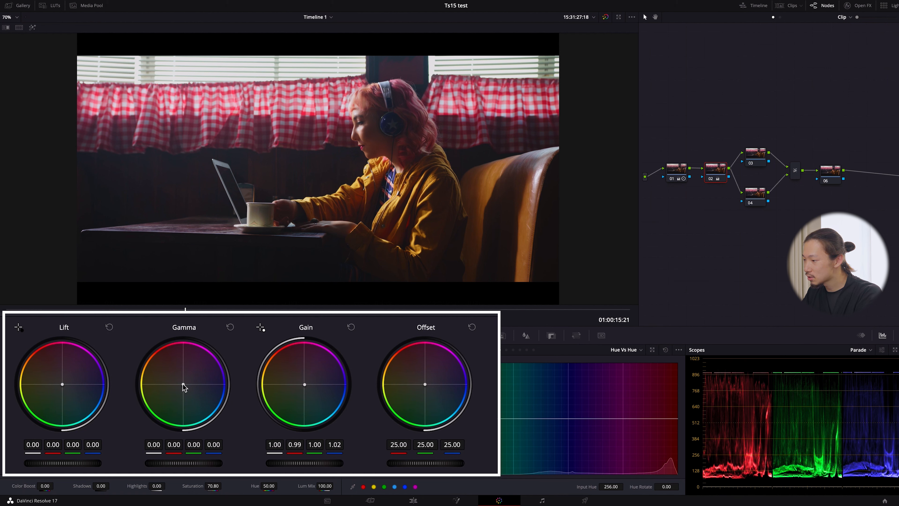
drag(183, 385, 149, 383)
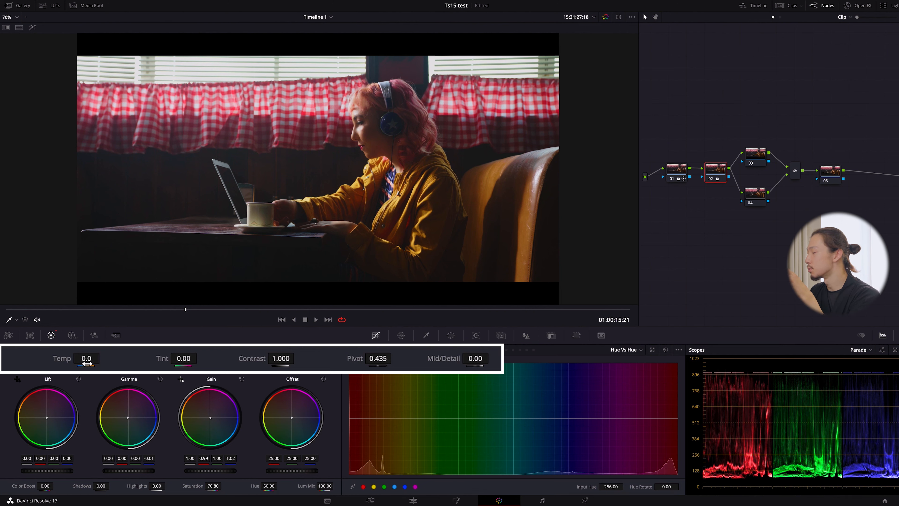
Step: Try node 02's Temp at -4000 and 4000, and reset it
drag(87, 363, 1, 361)
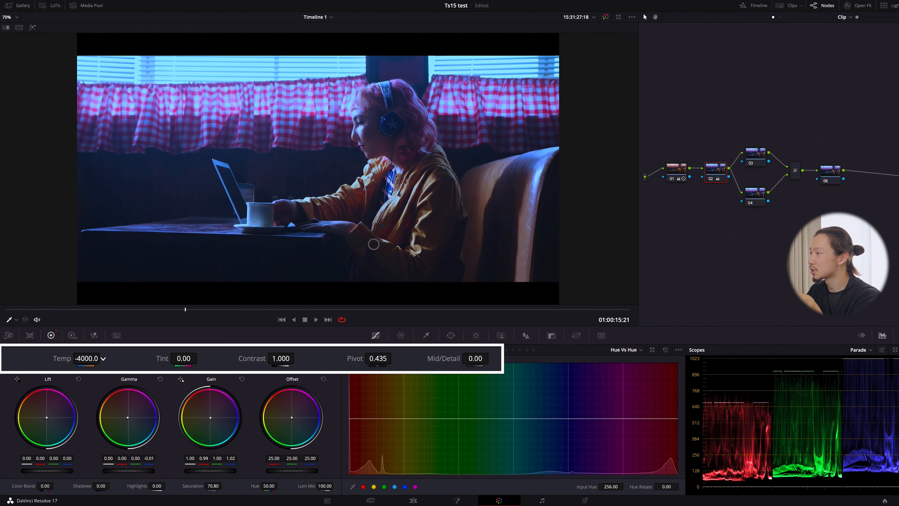
double_click(58, 360)
drag(85, 359, 395, 376)
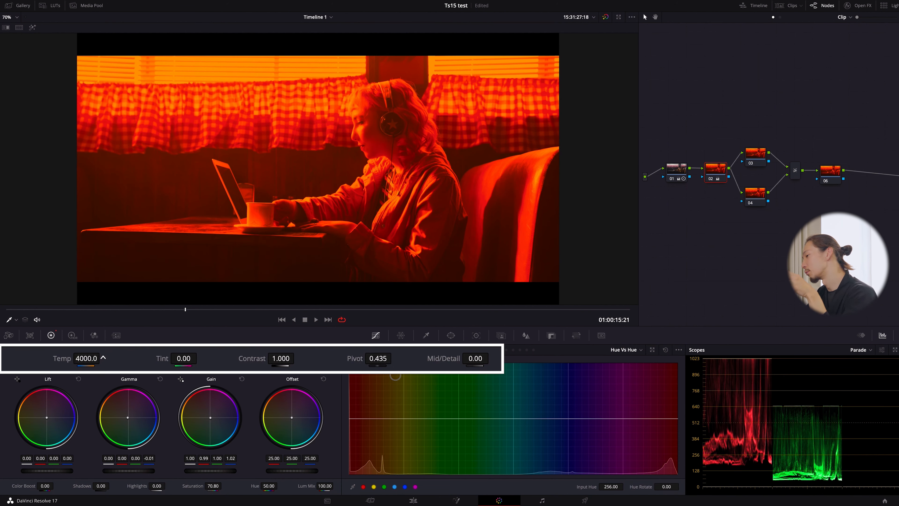
double_click(58, 359)
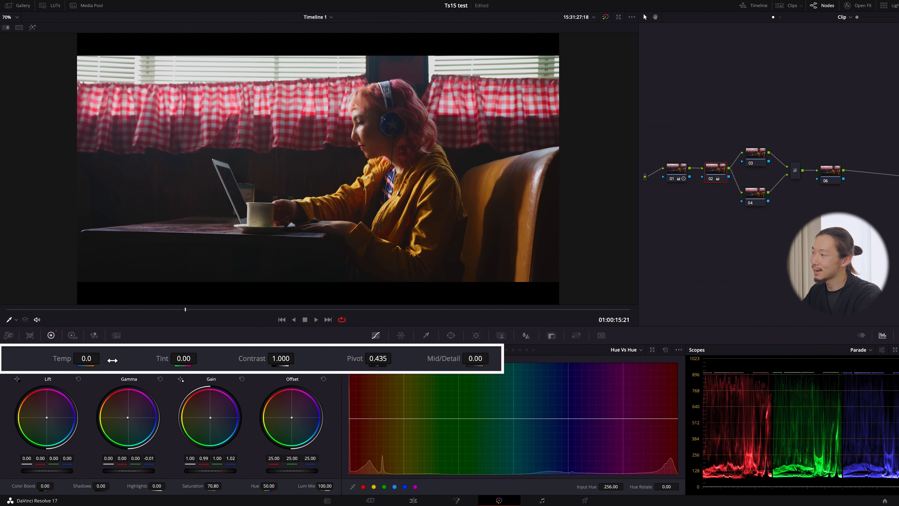
Step: Nudge node 02's Temp by small amounts around neutral
click(86, 361)
drag(88, 361, 88, 361)
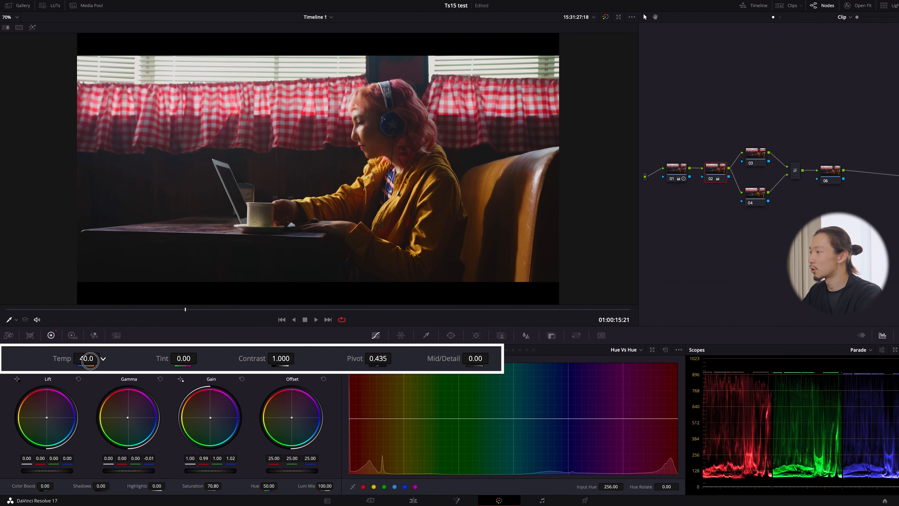
drag(88, 361, 87, 361)
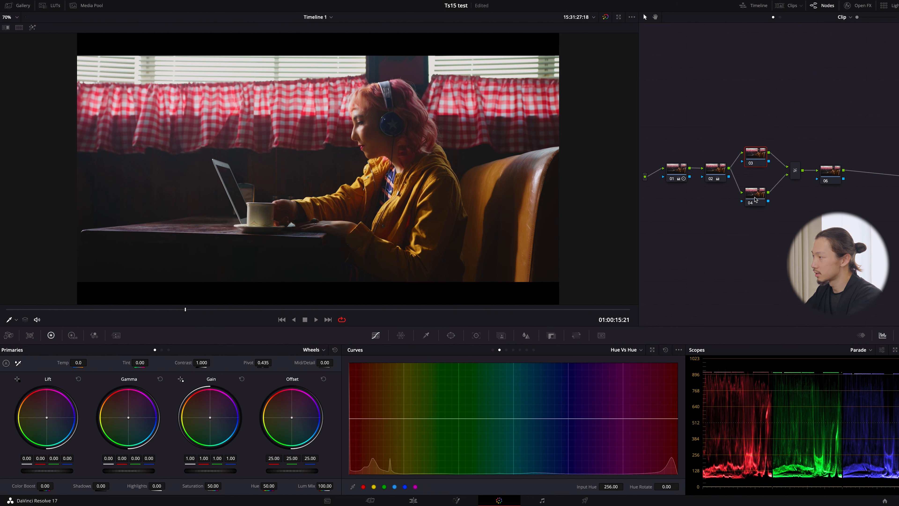
Step: Switch node 03's primaries to Log wheels, and try the Midtone, Highlights and Shadow master levels, resetting each wheel
click(169, 350)
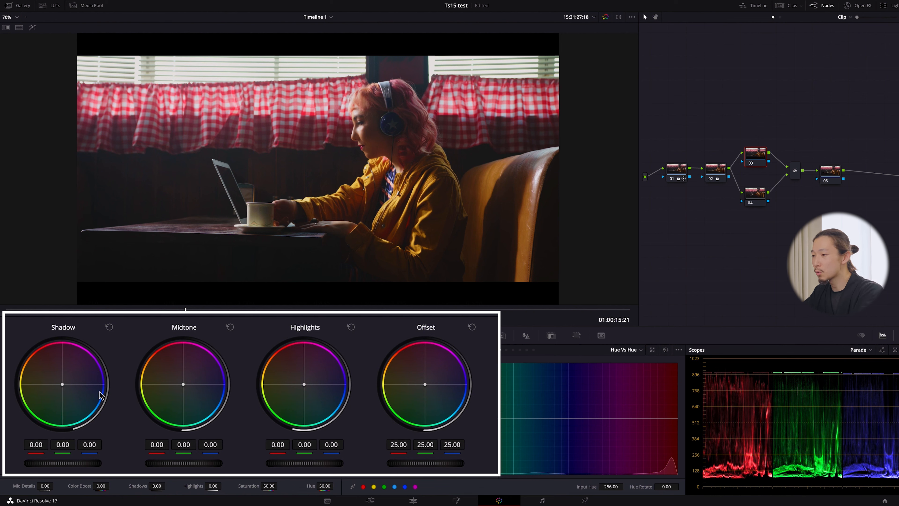
mouse_move(179, 463)
mouse_down()
mouse_move(384, 462)
mouse_move(171, 462)
mouse_move(432, 458)
mouse_move(178, 463)
mouse_up()
click(230, 327)
drag(296, 463, 346, 462)
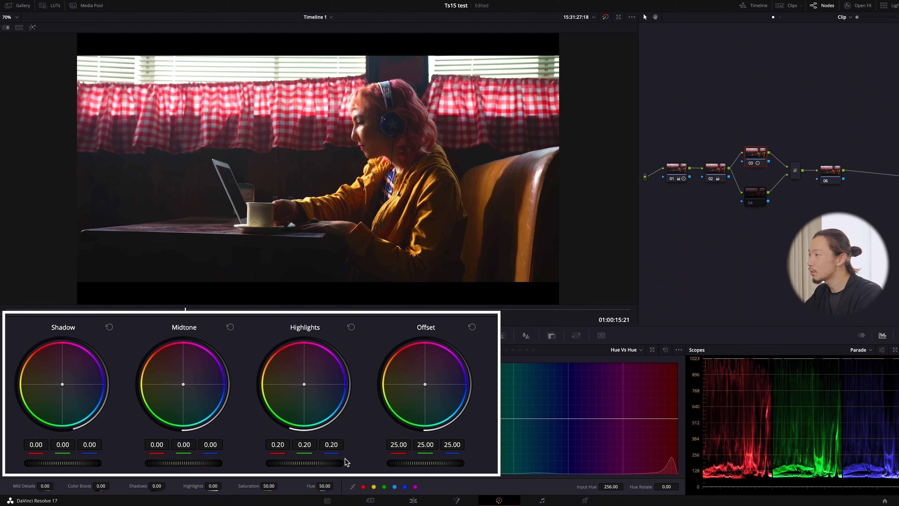
click(351, 326)
drag(80, 463, 55, 463)
click(78, 379)
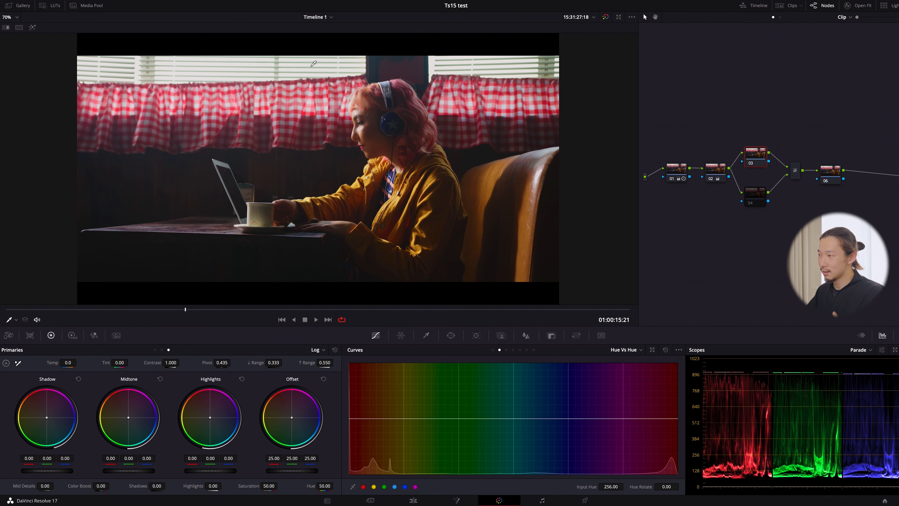
Step: Move nodes 03 and 04 slightly up in the node tree, and disable node 04
click(750, 203)
drag(757, 154, 758, 150)
drag(758, 195, 759, 190)
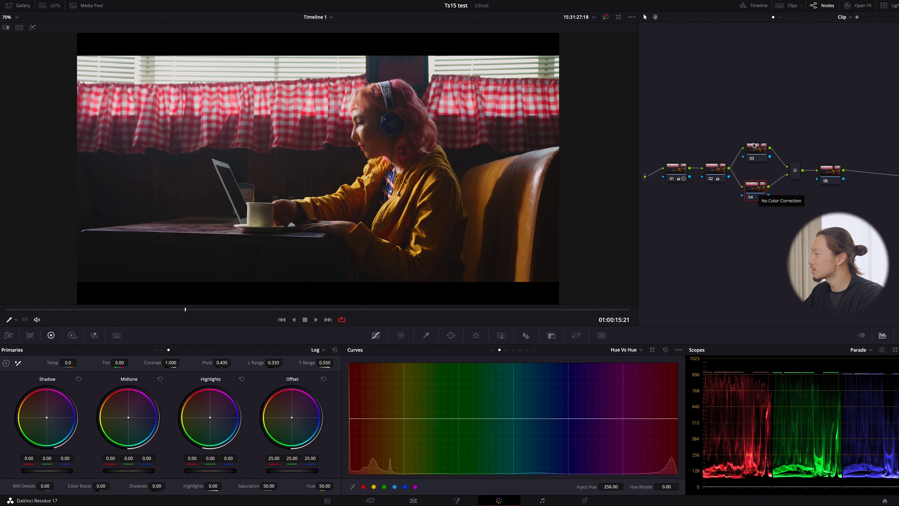
drag(752, 188, 752, 190)
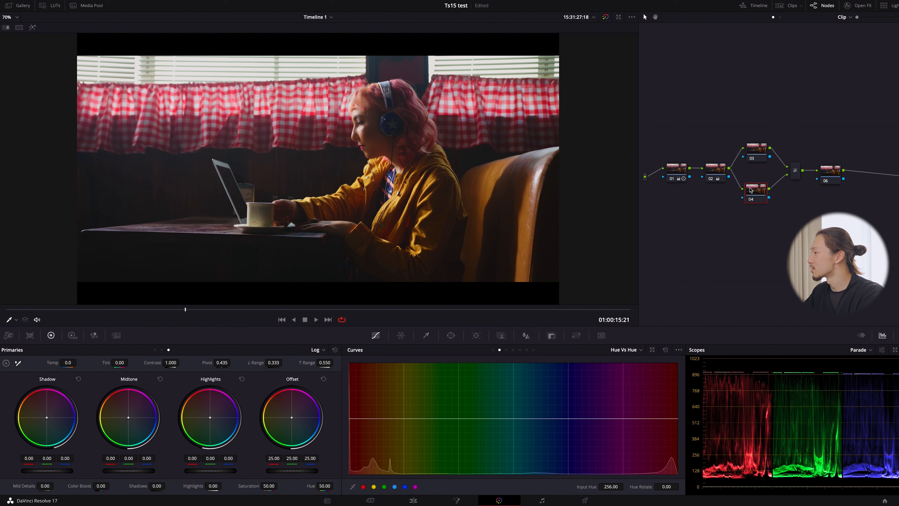
key(ctrl+d)
Step: Push node 03's Log Shadow wheel toward teal, to red -0.05, green 0.01 and blue 0.02, and save the project
click(755, 149)
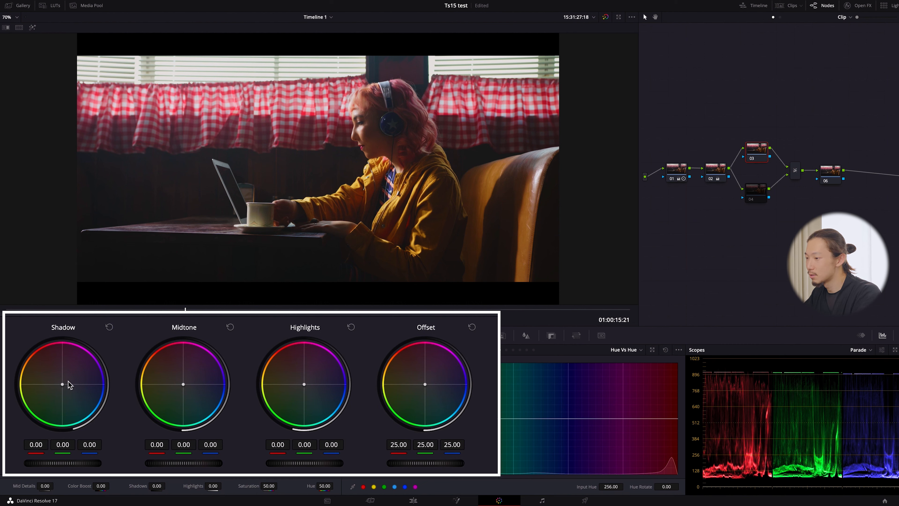
mouse_move(61, 384)
mouse_down()
mouse_move(65, 399)
mouse_move(63, 389)
mouse_up()
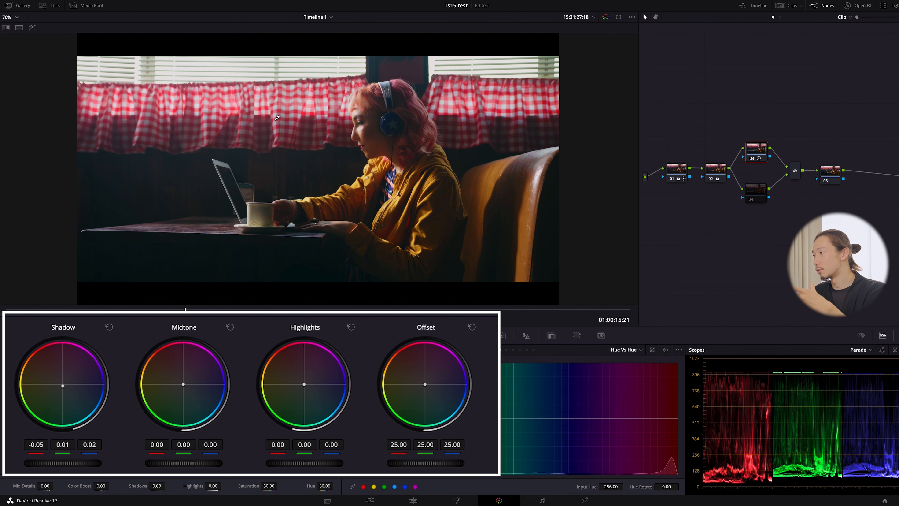
key(ctrl+s)
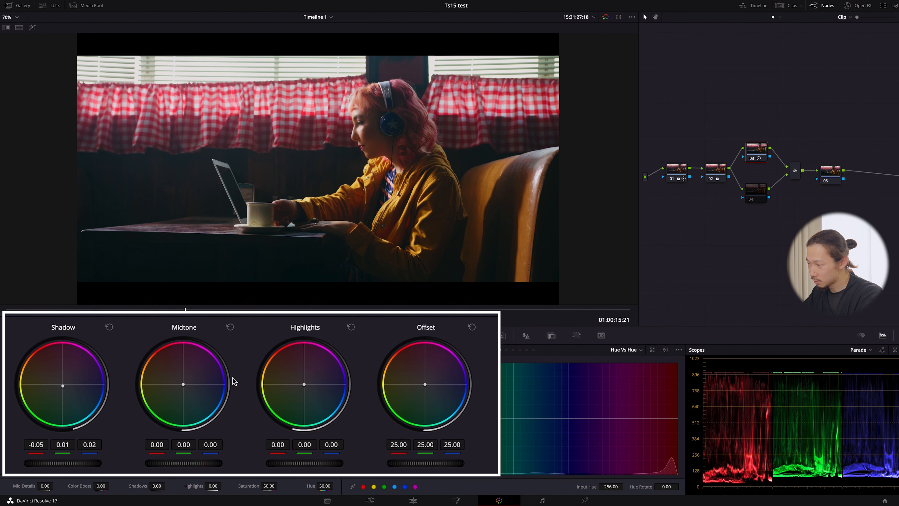
Step: Warm node 03's Log Midtone to 0.07, -0.01, -0.12 and Highlights to 0.07, -0.00, -0.17, and compare the image with the node off and on
drag(183, 384, 170, 371)
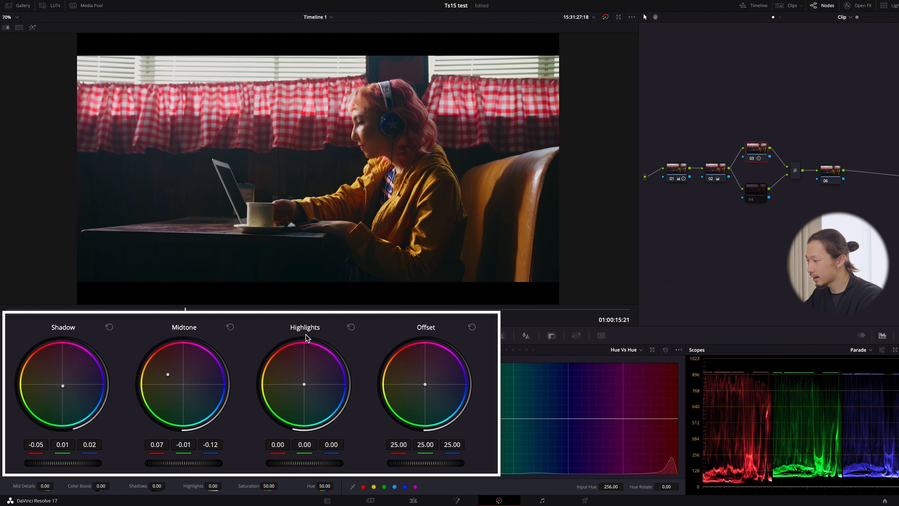
drag(305, 386, 254, 361)
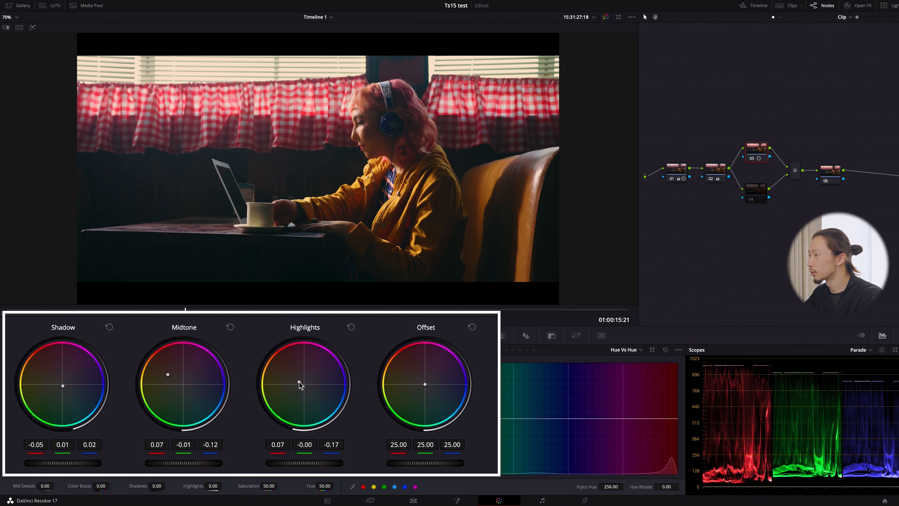
key(shift+f)
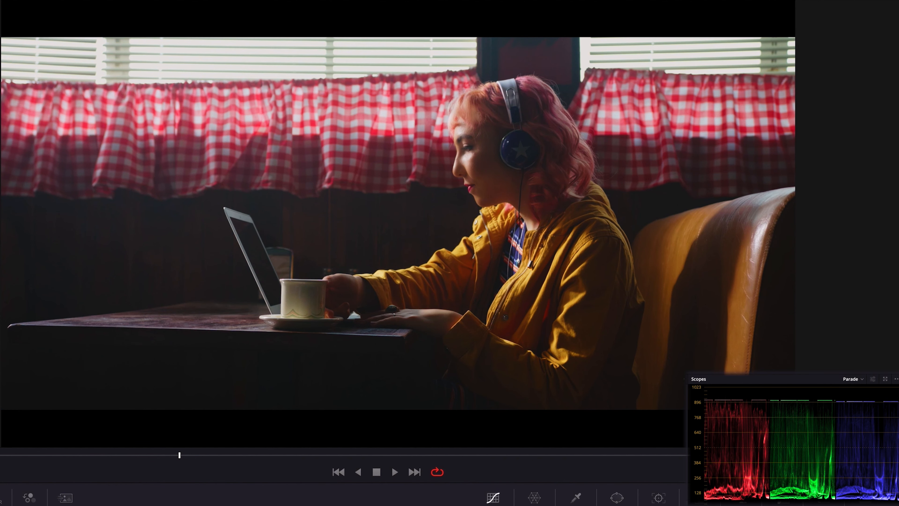
key(ctrl+d)
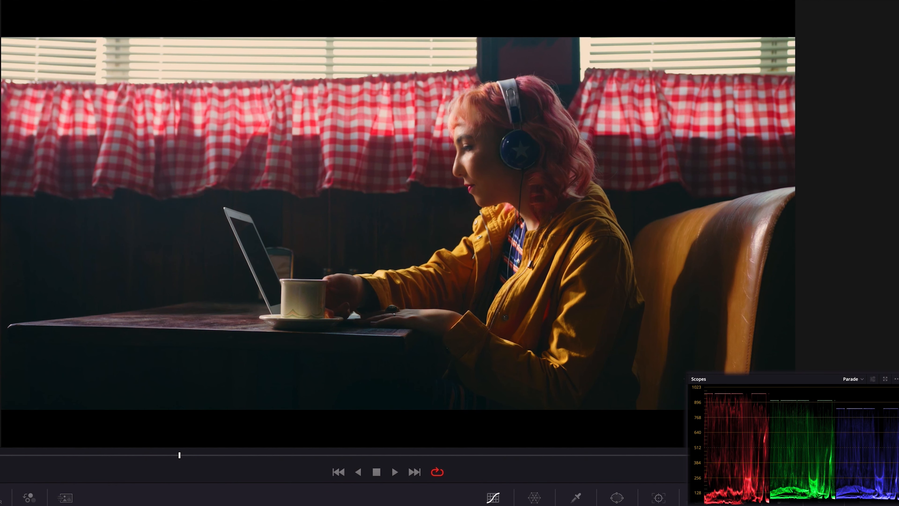
key(shift+f)
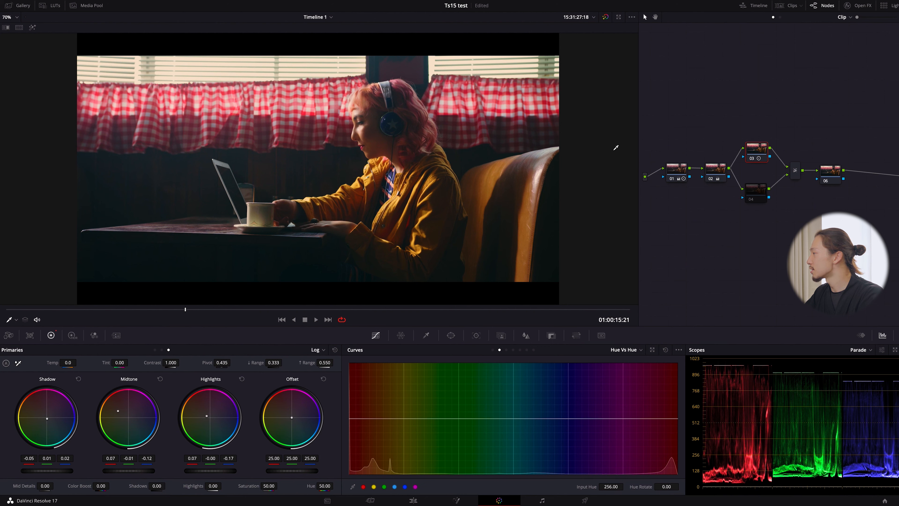
Step: Enable node 04 again and move it slightly up in the node tree
click(759, 193)
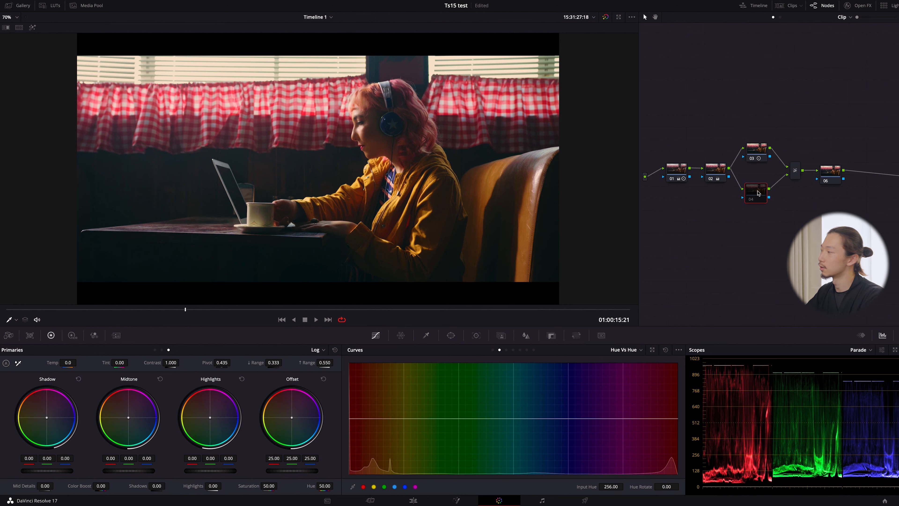
key(super+d)
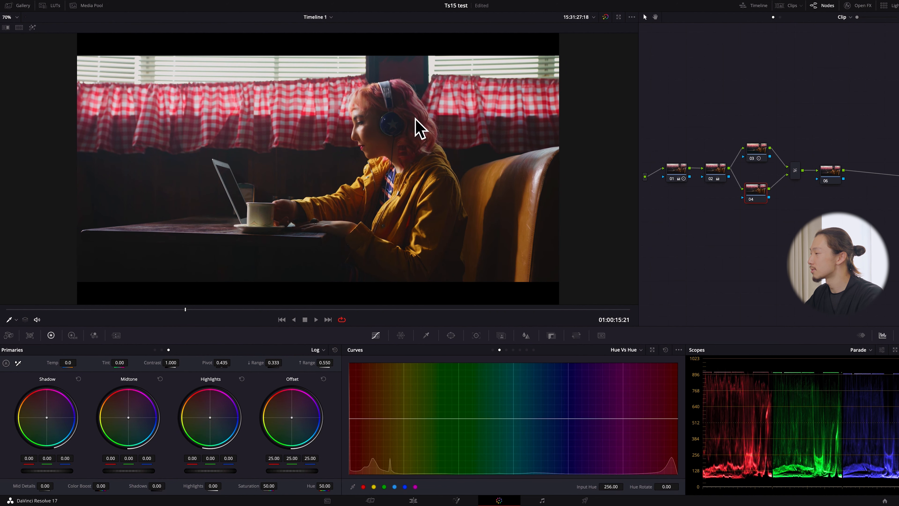
drag(761, 198, 756, 188)
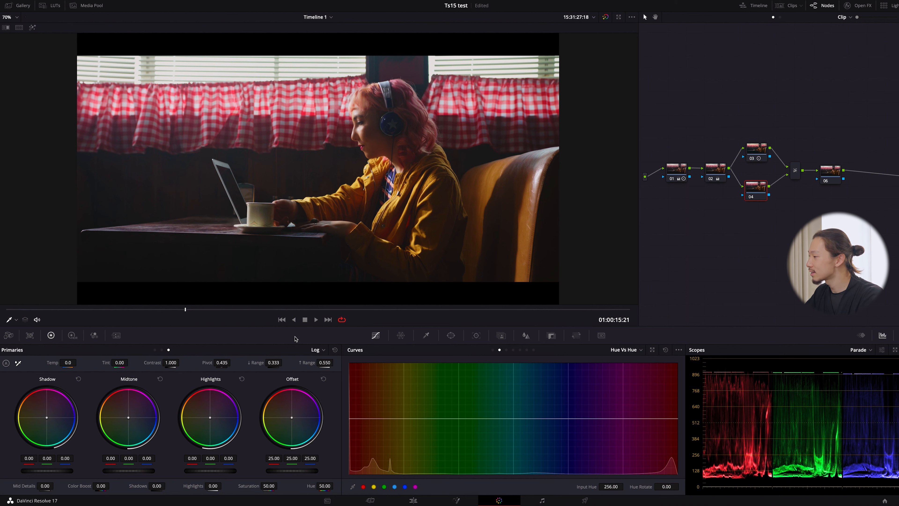
Step: Try to isolate the woman's skin tone on node 04 by sampling her face several times with the Qualifier
click(426, 335)
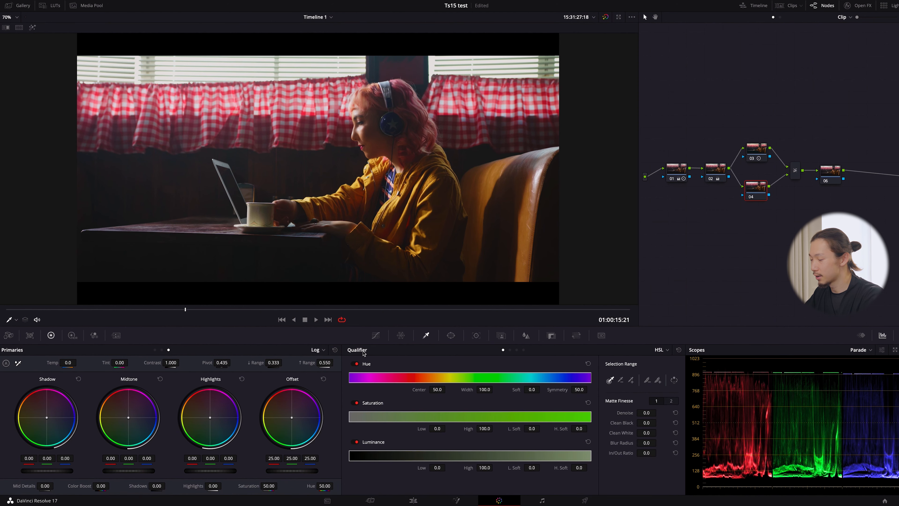
click(365, 128)
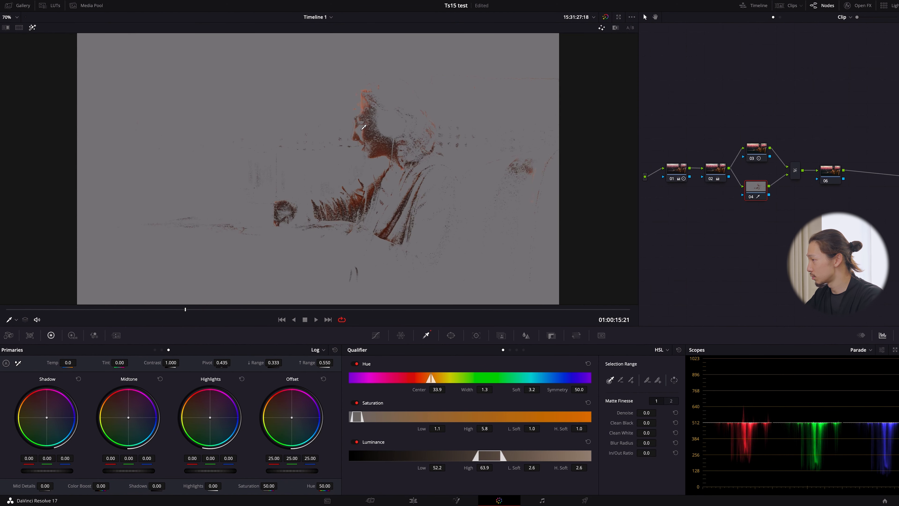
click(362, 127)
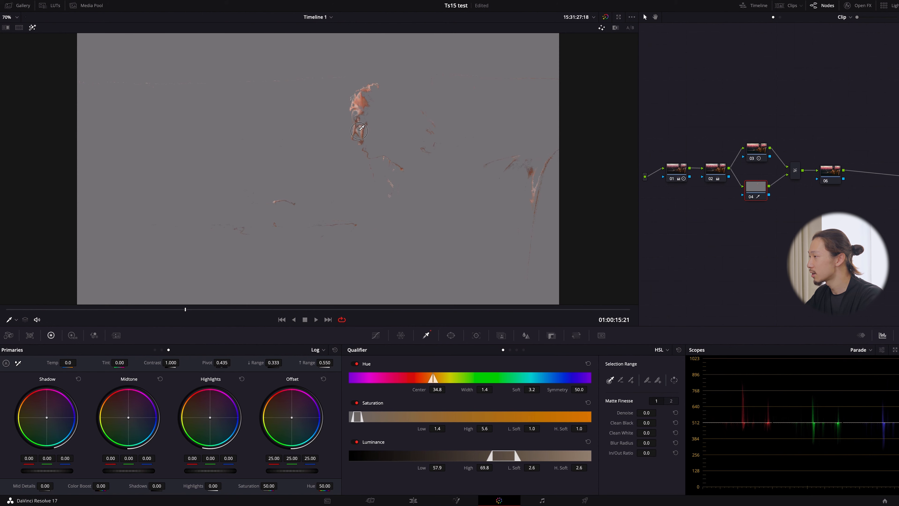
click(364, 128)
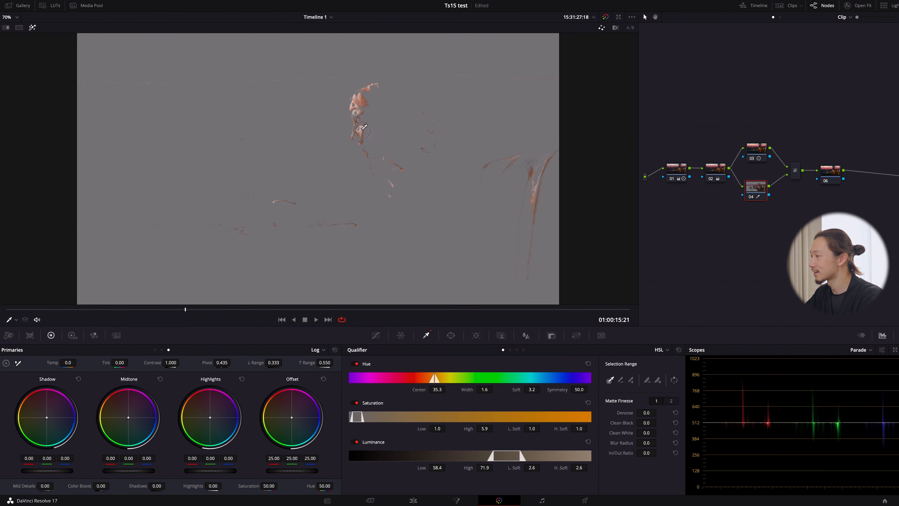
click(365, 129)
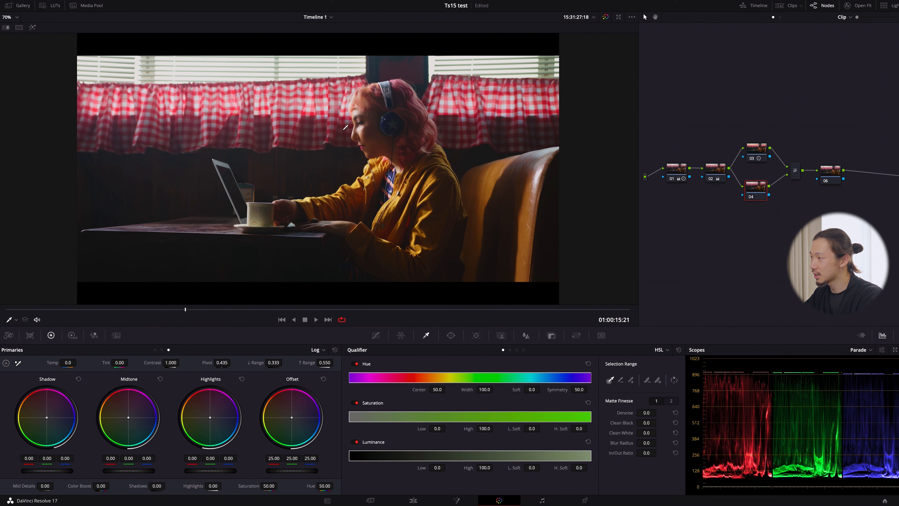
Step: Sample the face in highlight view, lower the Qualifier's Luminance Low to 47.4, and reset the Qualifier
key(shift+h)
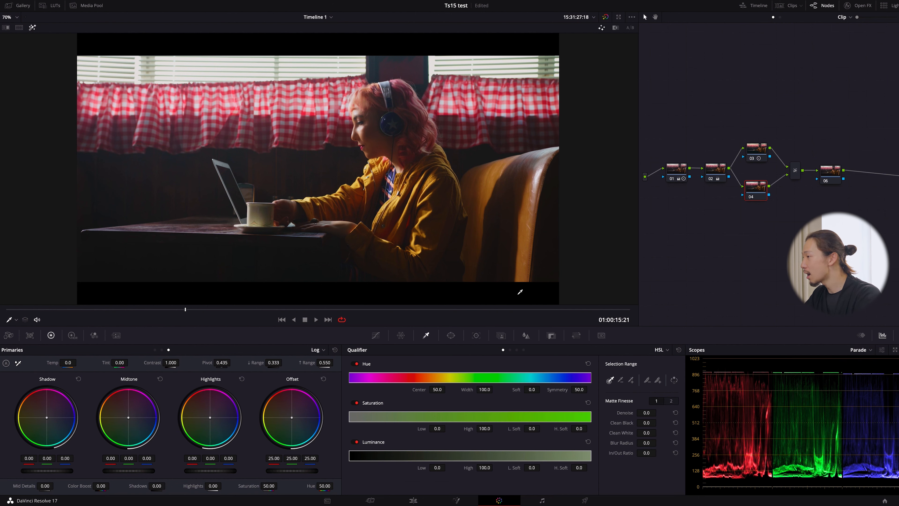
click(370, 134)
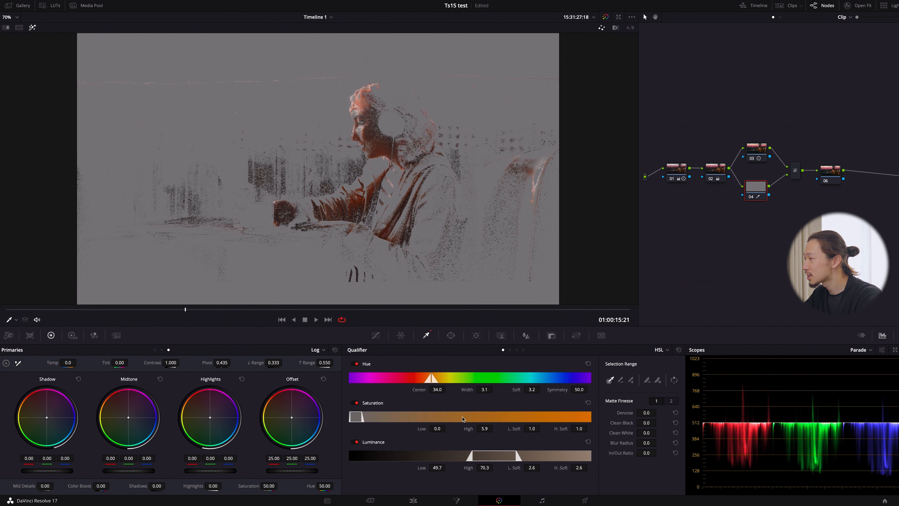
drag(471, 456, 465, 456)
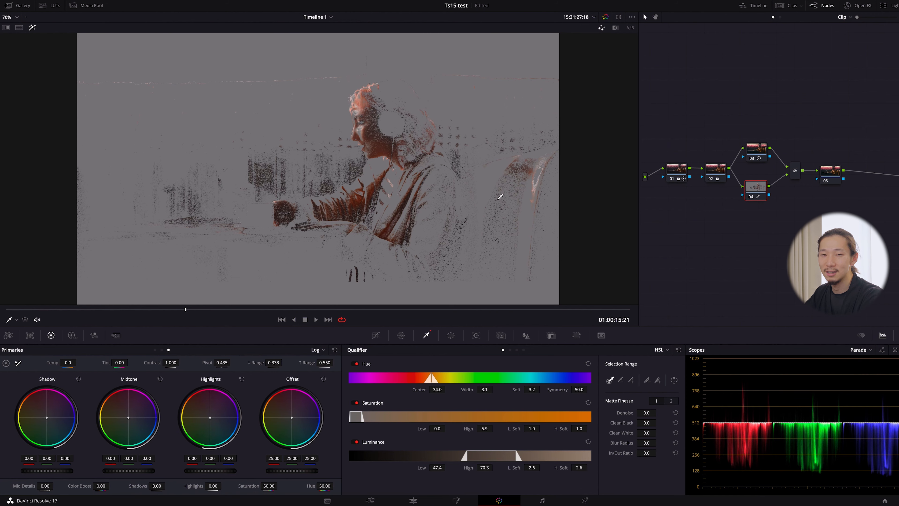
click(678, 350)
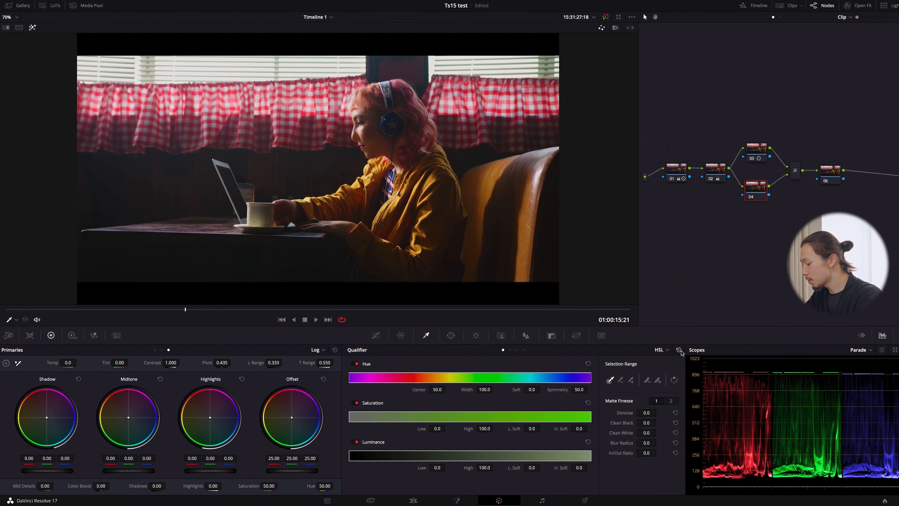
Step: Try a circular window around the woman's head on node 04 and brighten the area inside it with the custom curve
click(455, 336)
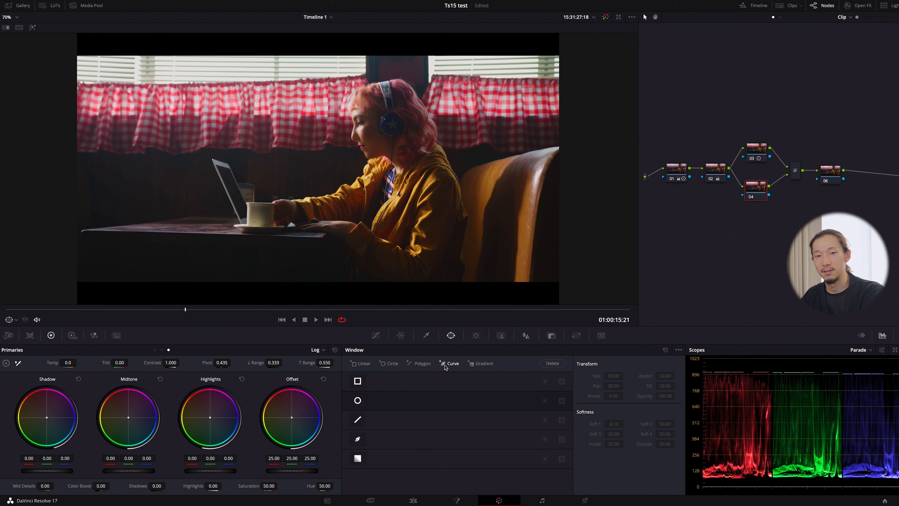
click(360, 400)
drag(330, 178, 387, 141)
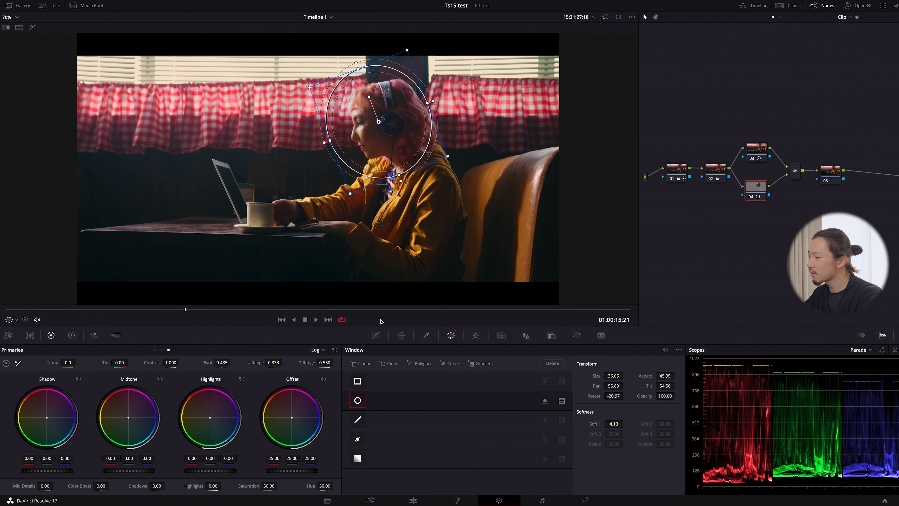
click(376, 336)
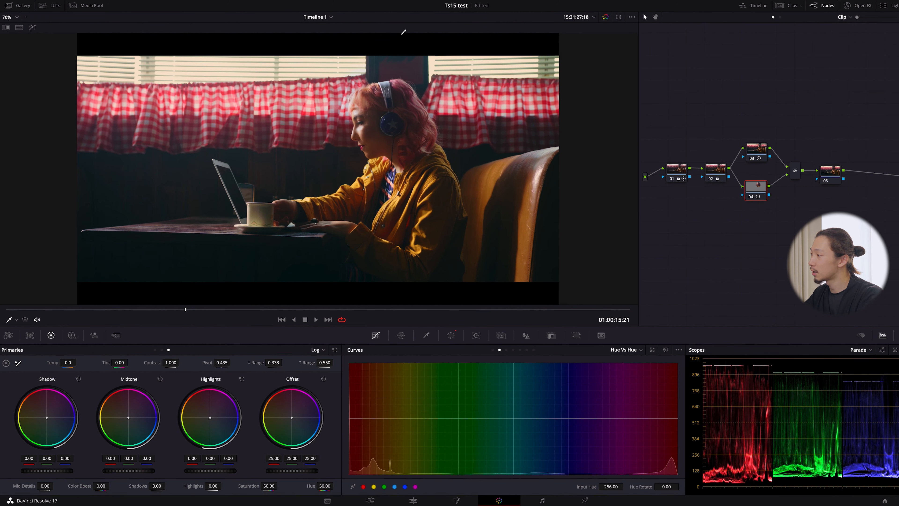
click(492, 350)
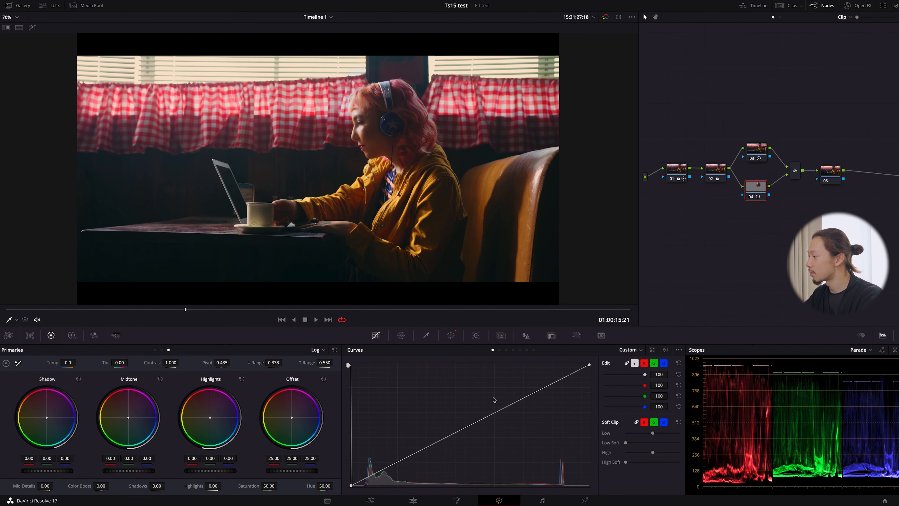
drag(475, 425, 470, 370)
scroll(390, 121, up, 3)
scroll(391, 123, down, 4)
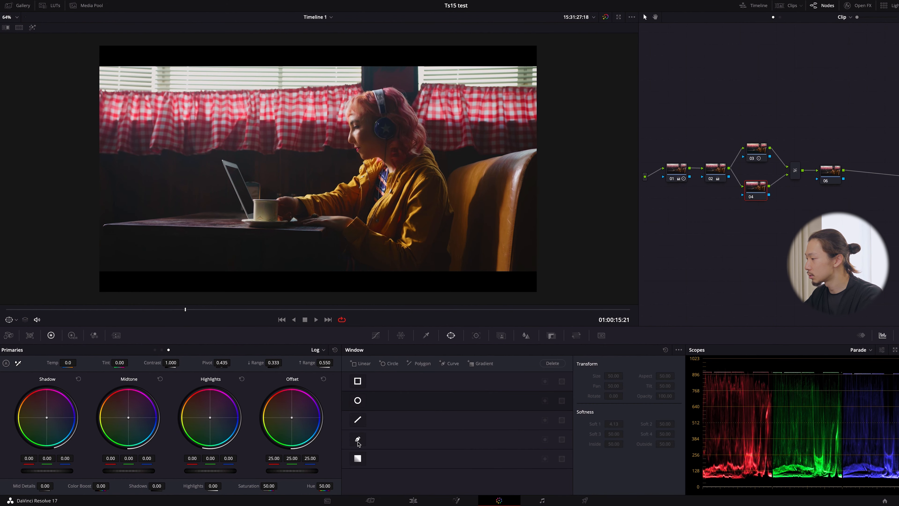
Step: Add a circular window around the woman's head on node 04, about size 39.5, aspect 45.5 and rotation -20.6, with softness about 10.8
click(358, 400)
drag(330, 173, 394, 138)
drag(385, 103, 329, 144)
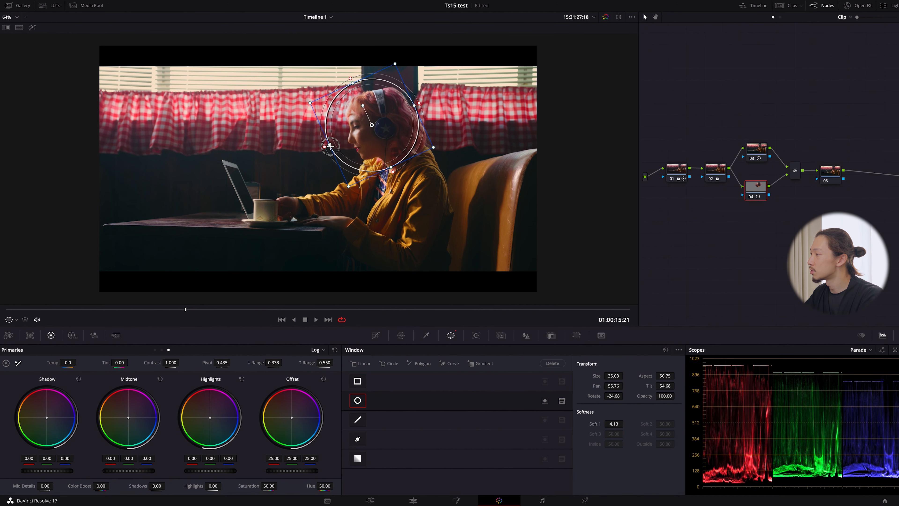
scroll(362, 113, up, 3)
drag(372, 100, 379, 96)
scroll(394, 115, down, 2)
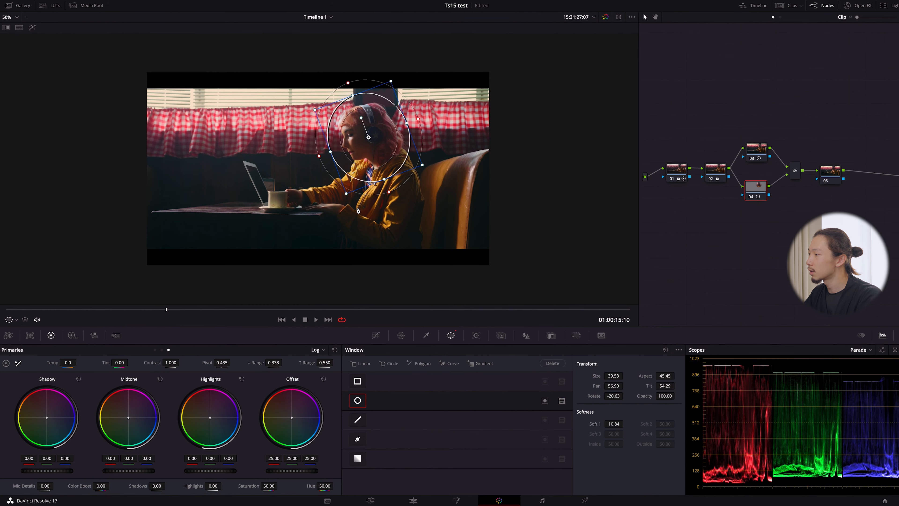
Step: Play the clip and check the static window against the woman's head, ending at 01:00:17:15
key(space)
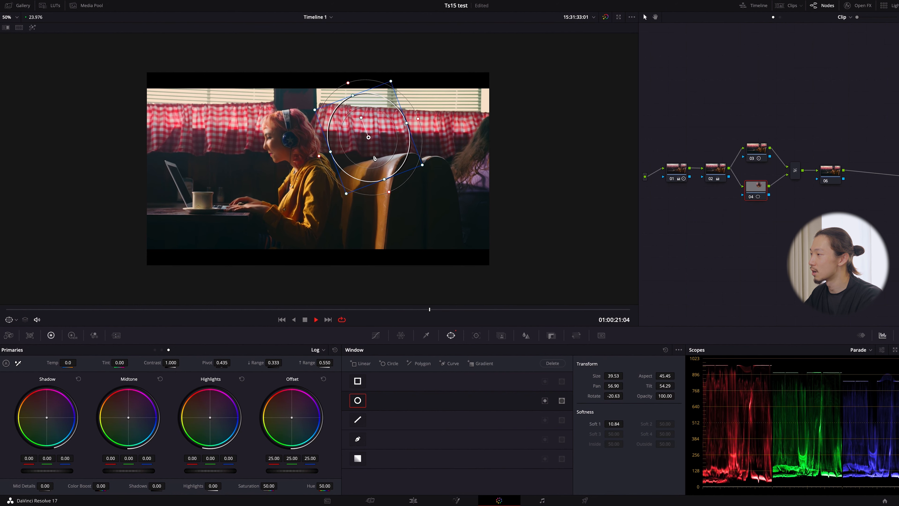
key(space)
click(268, 309)
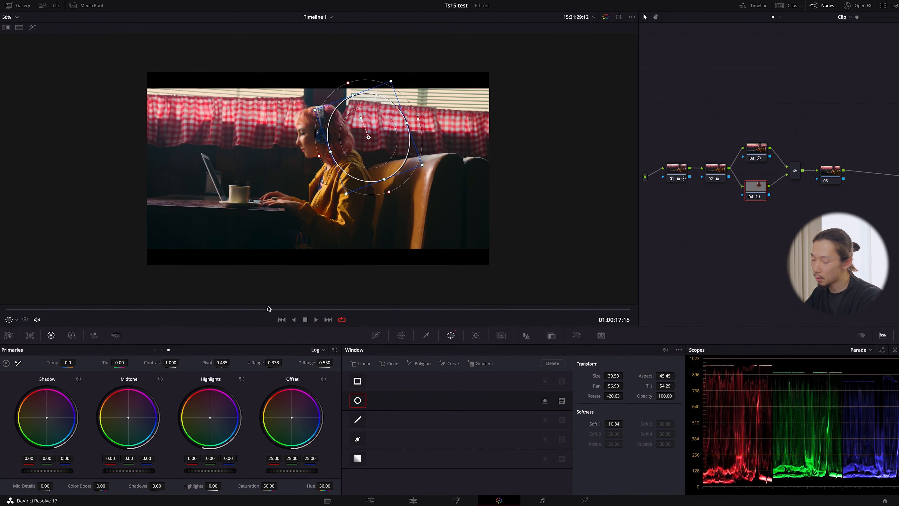
Step: Fit the window over the woman's head at 01:00:13:08 and track it forward to the end of the clip
click(477, 336)
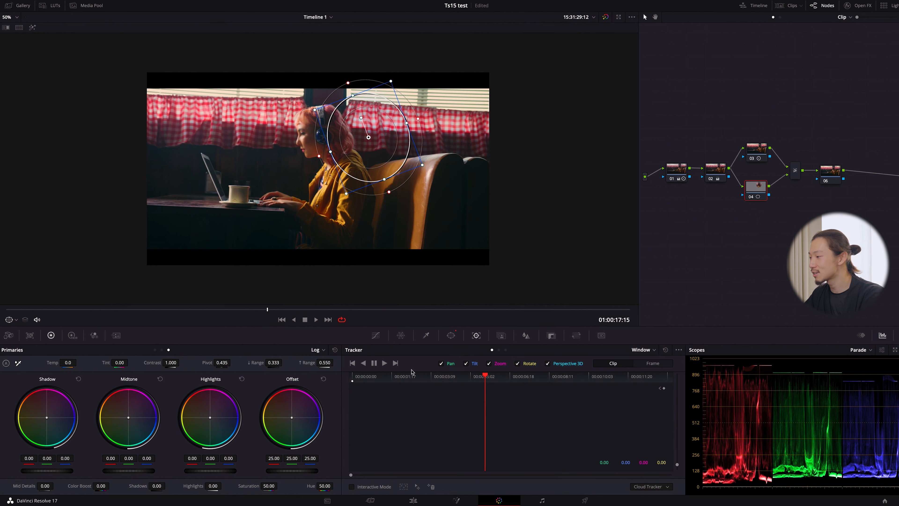
drag(268, 308, 71, 310)
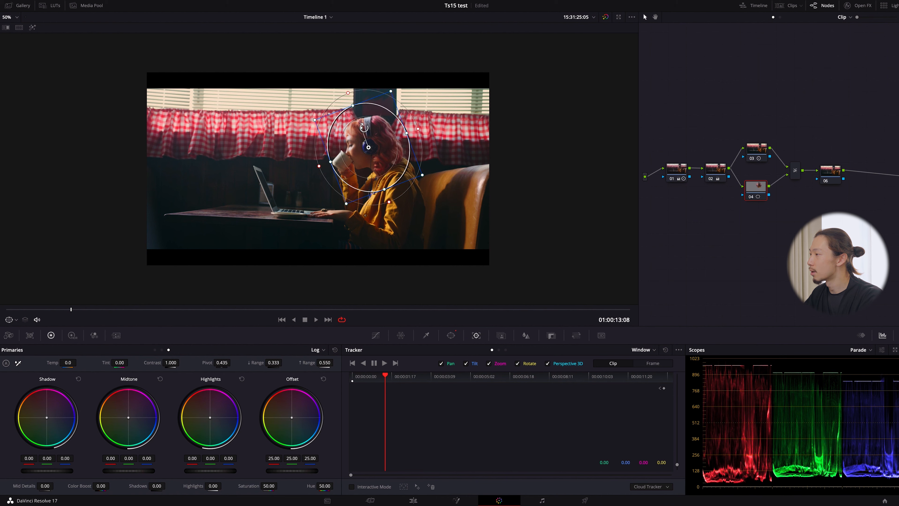
drag(364, 128, 361, 128)
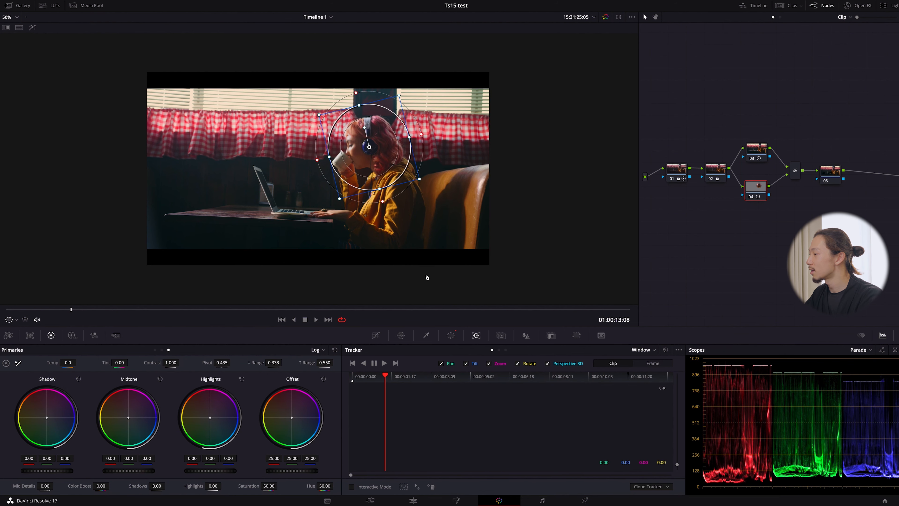
click(384, 363)
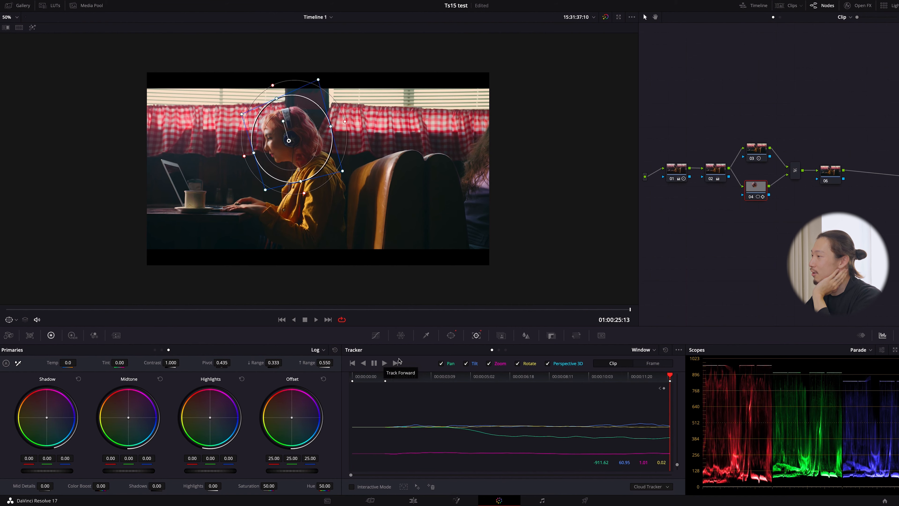
Step: Adjust the tracked window's position over the head in Frame mode, frame by frame from 01:00:17:00 to 01:00:17:03, and return to Clip mode
mouse_move(240, 306)
mouse_down()
mouse_move(5, 310)
mouse_move(239, 308)
mouse_up()
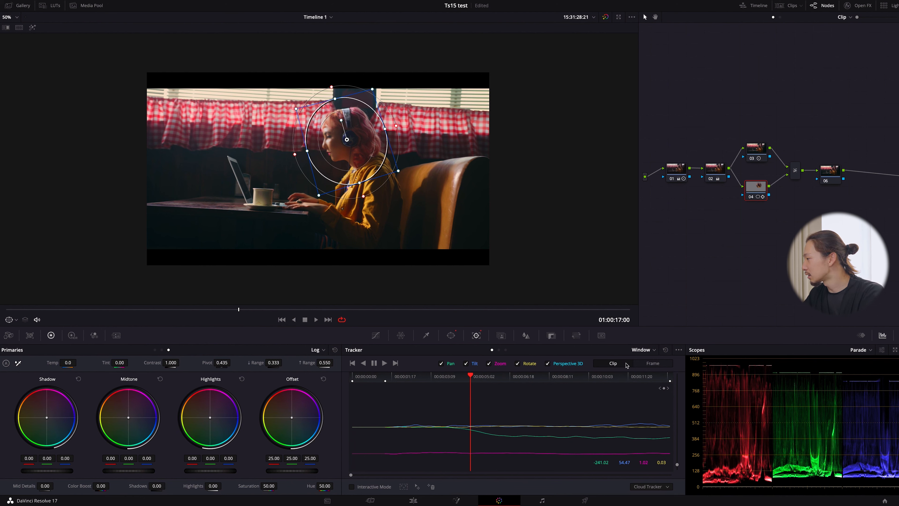
click(653, 364)
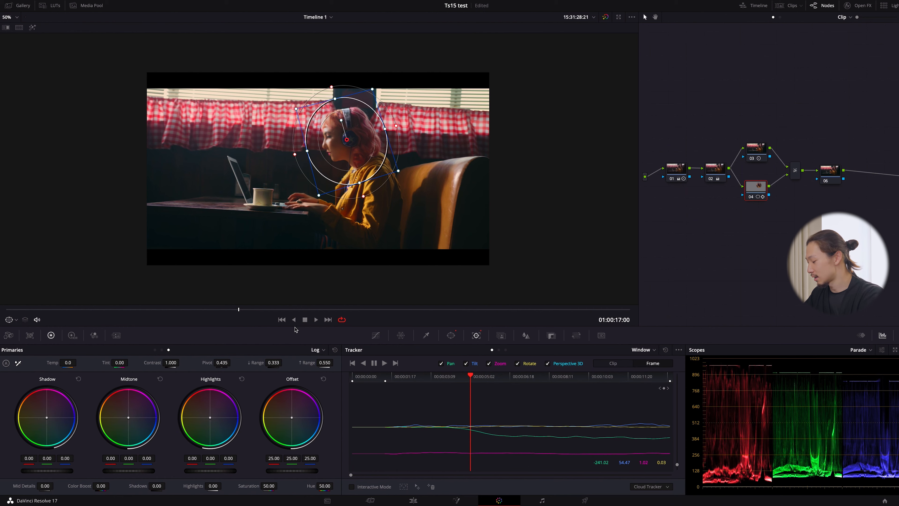
key(Right)
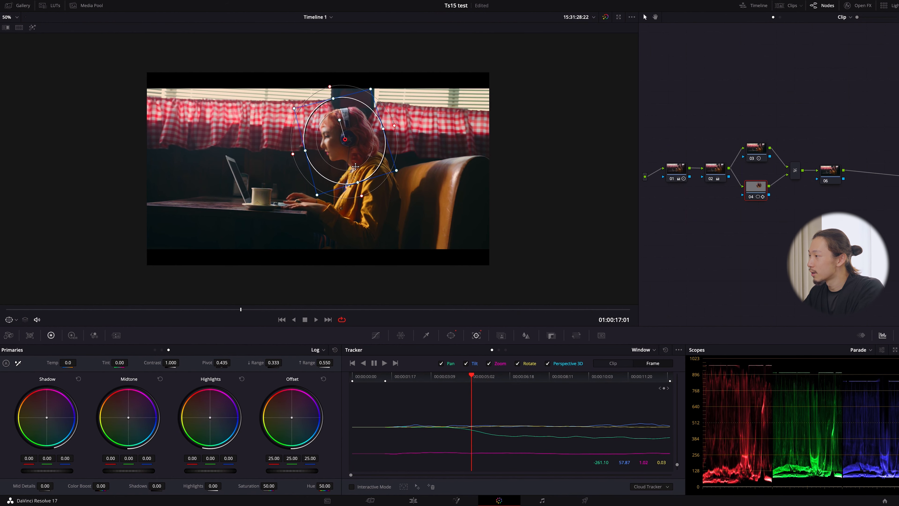
key(Right)
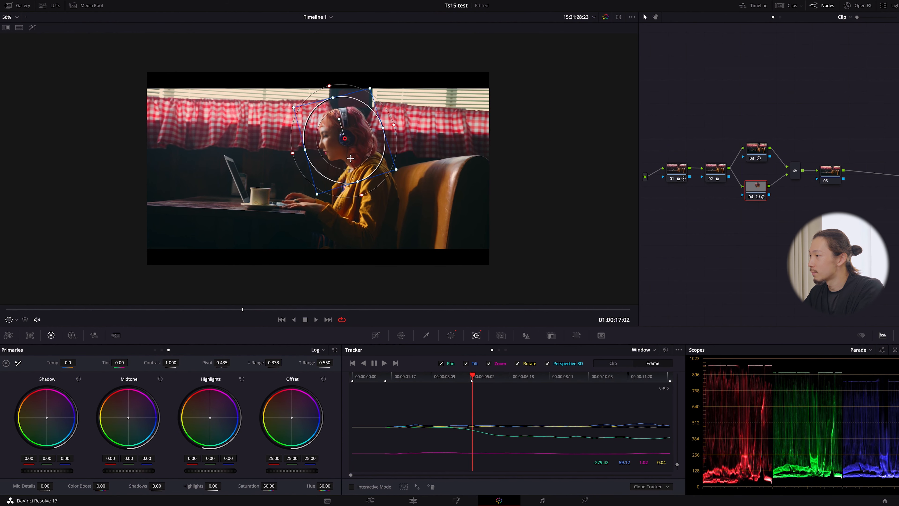
key(Right)
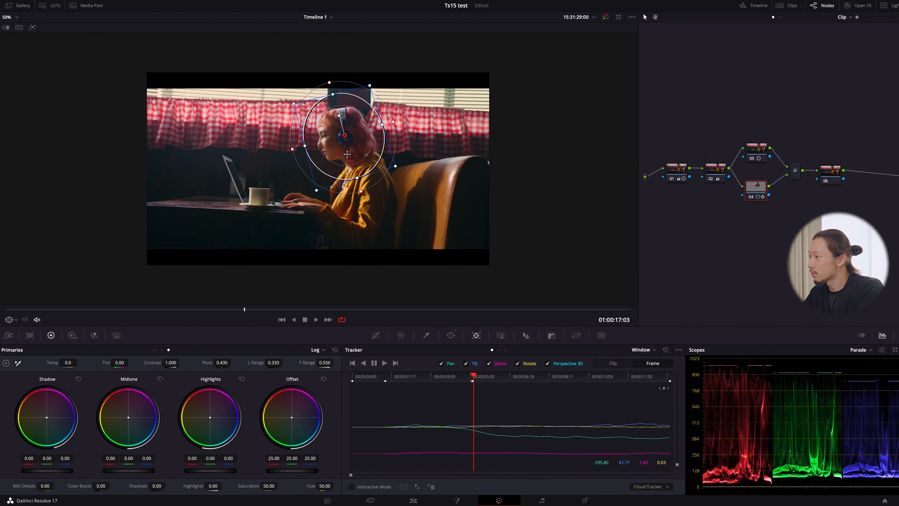
drag(350, 153, 351, 152)
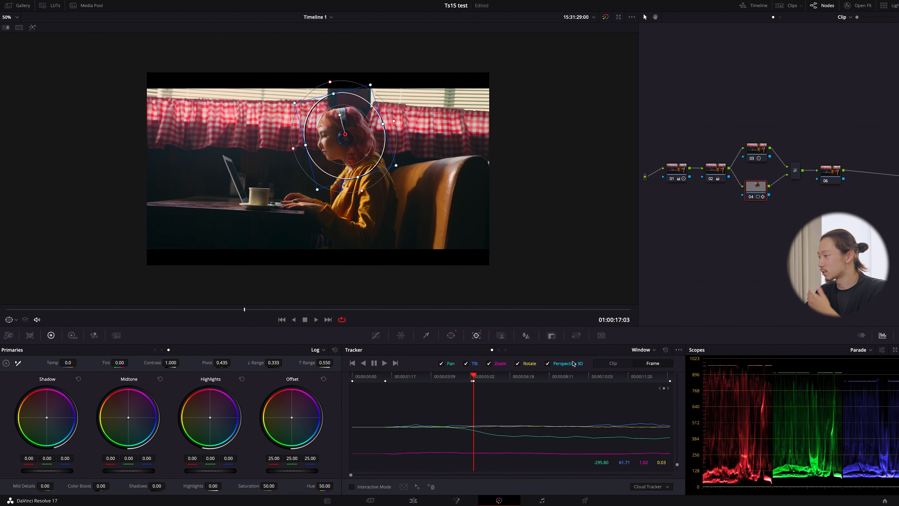
click(612, 364)
Step: Go to 01:00:16:01, show the Qualifier for node 04, and highlight the windowed head area in the viewer
drag(239, 308, 183, 315)
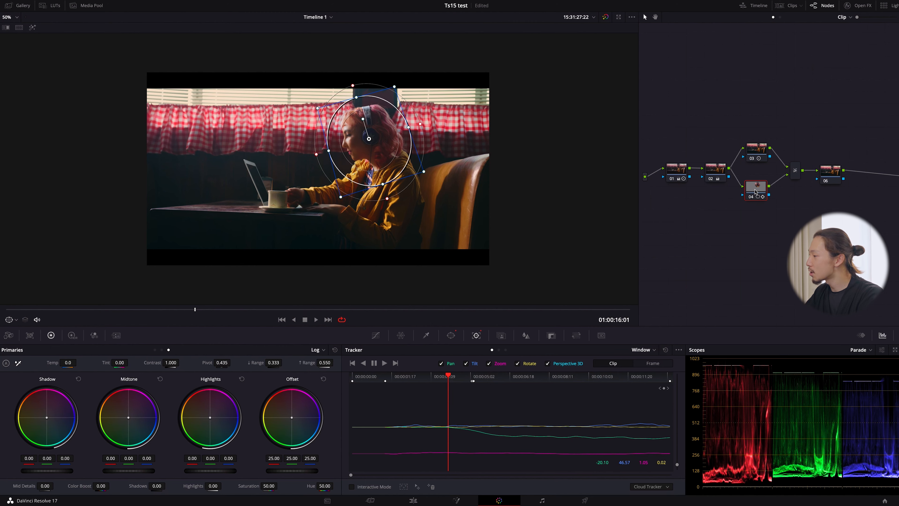
click(427, 335)
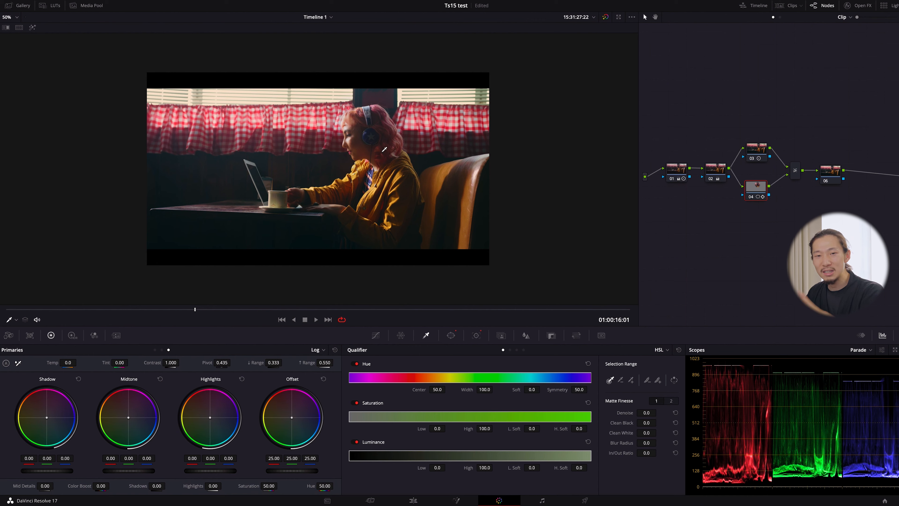
click(451, 335)
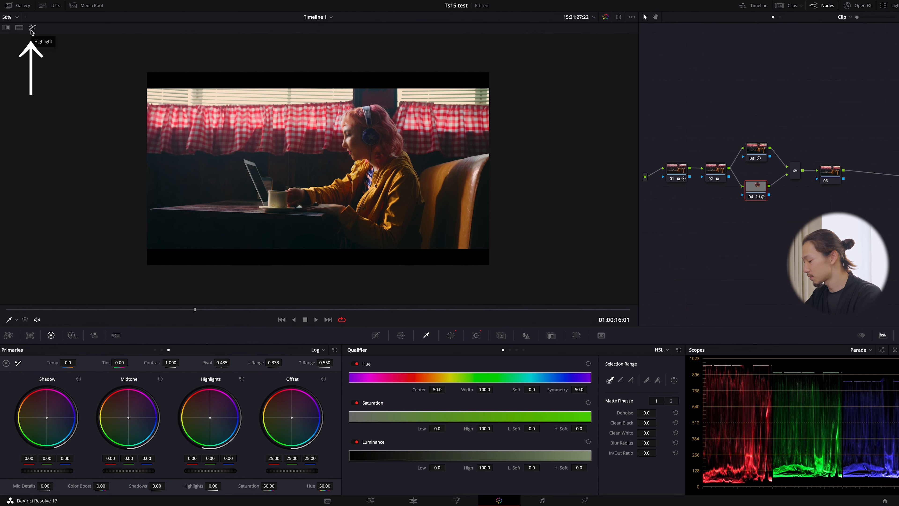
click(32, 32)
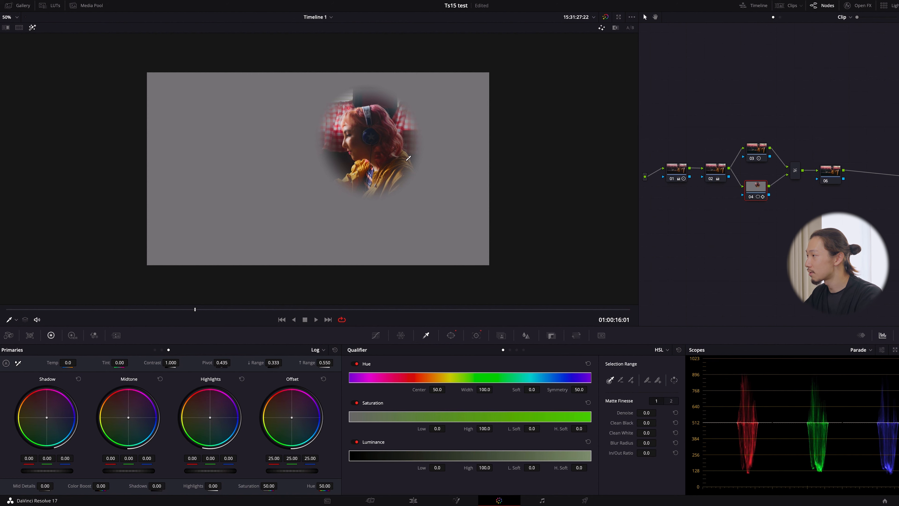
Step: Sample the woman's skin tones from her cheek down to her hand as the Qualifier selection
scroll(348, 138, up, 1)
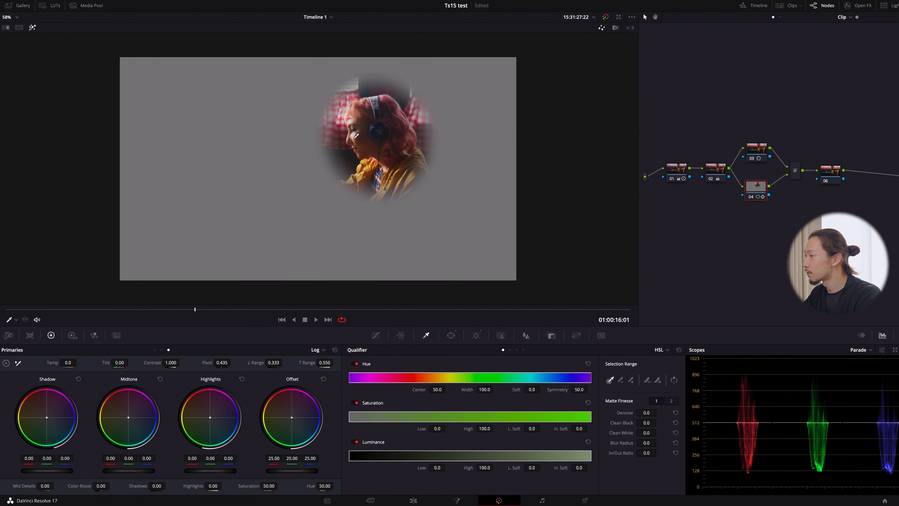
click(354, 132)
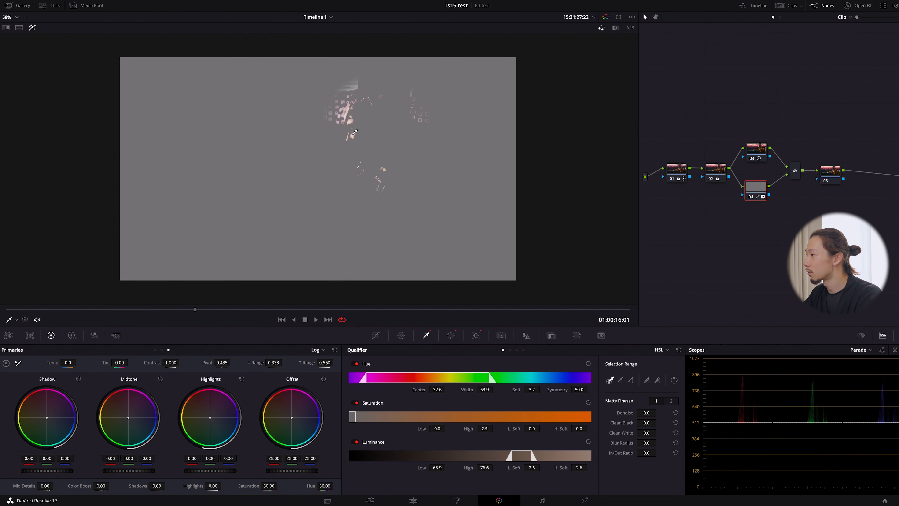
drag(355, 132, 376, 162)
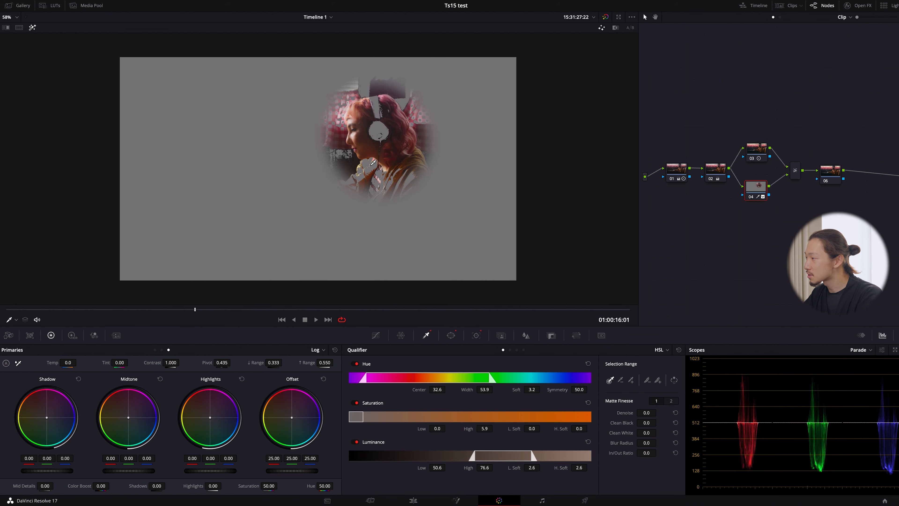
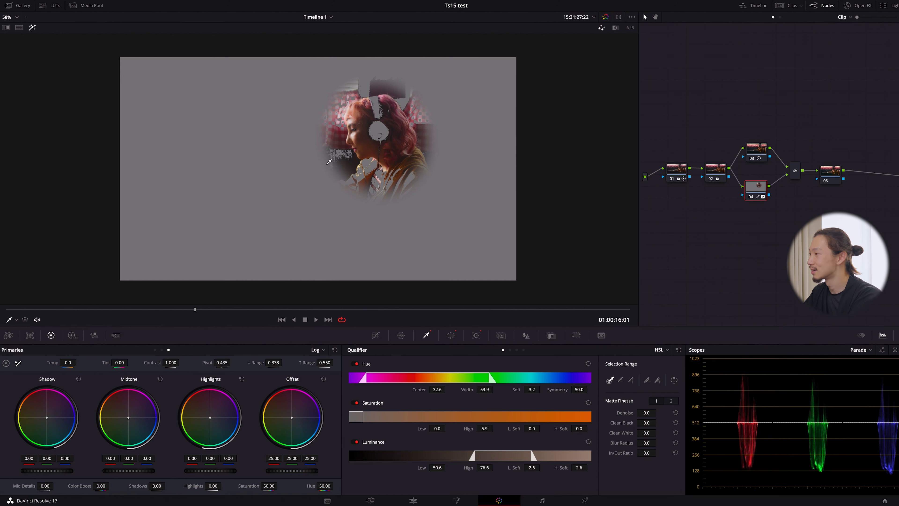
Step: Narrow the skin key to Hue center 56.0 and width 45.6, Saturation 0.7 to 4.6, and Luminance 55.3 to 71.3
click(329, 162)
drag(440, 428, 481, 428)
drag(437, 390, 524, 397)
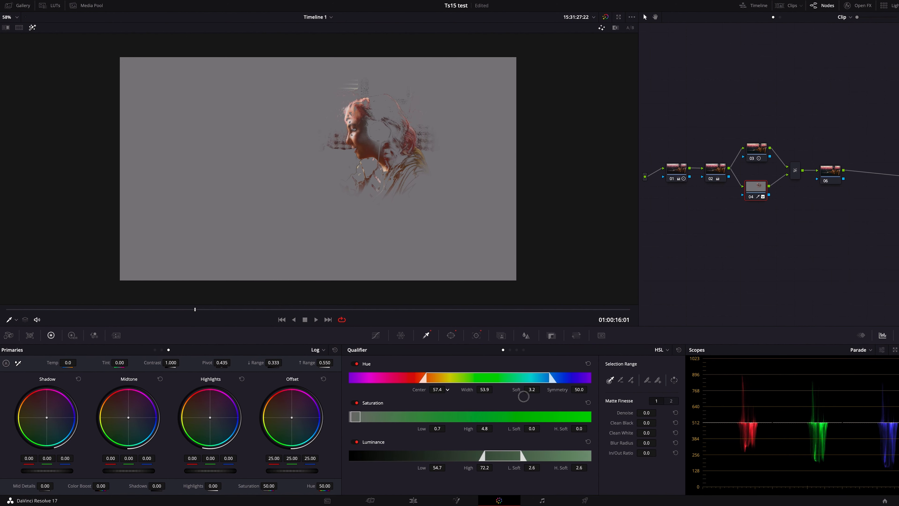
click(451, 335)
click(426, 335)
drag(485, 429, 484, 429)
drag(484, 468, 481, 468)
drag(436, 468, 439, 469)
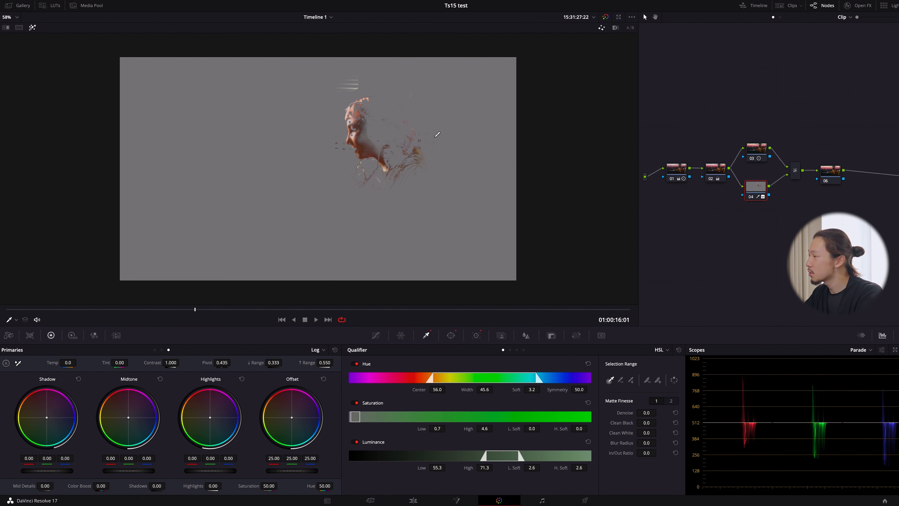
Step: Smooth the skin matte with Denoise 13.8 and Blur Radius 52.7, and turn off the highlight view
drag(643, 412, 695, 413)
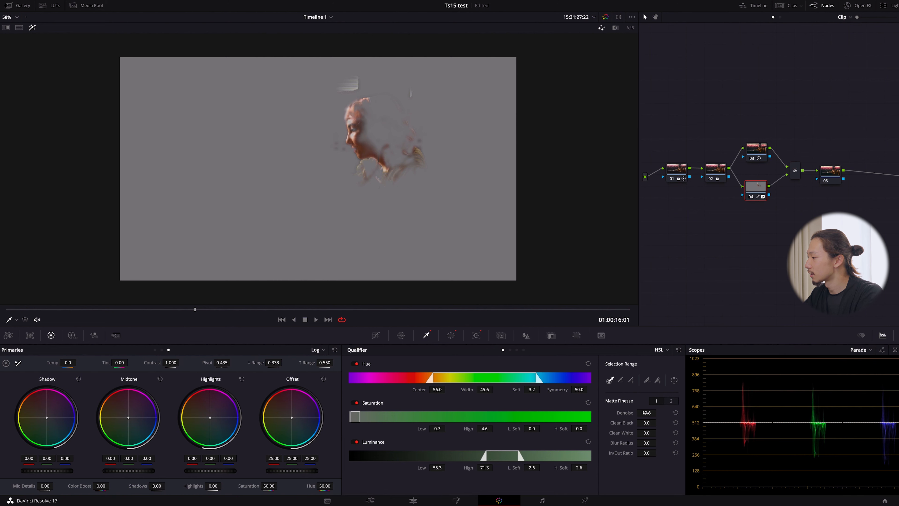
drag(646, 443, 474, 250)
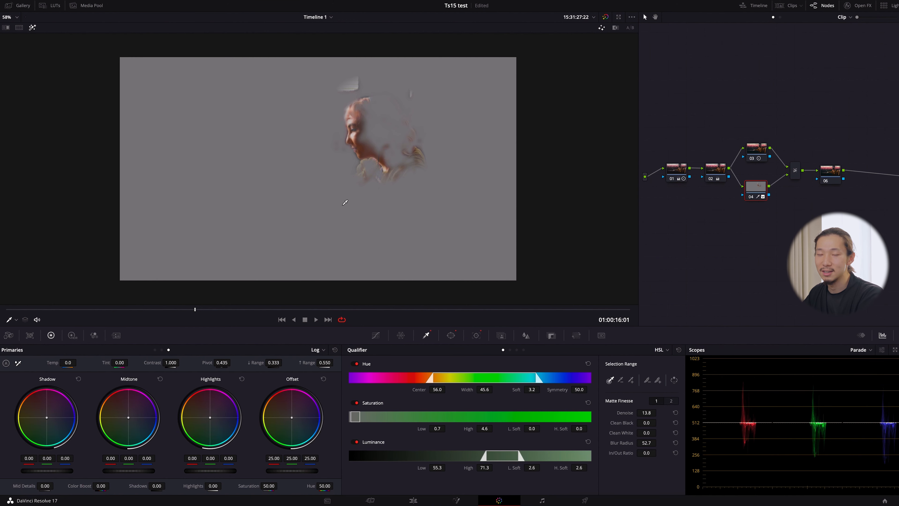
click(32, 28)
scroll(367, 211, up, 1)
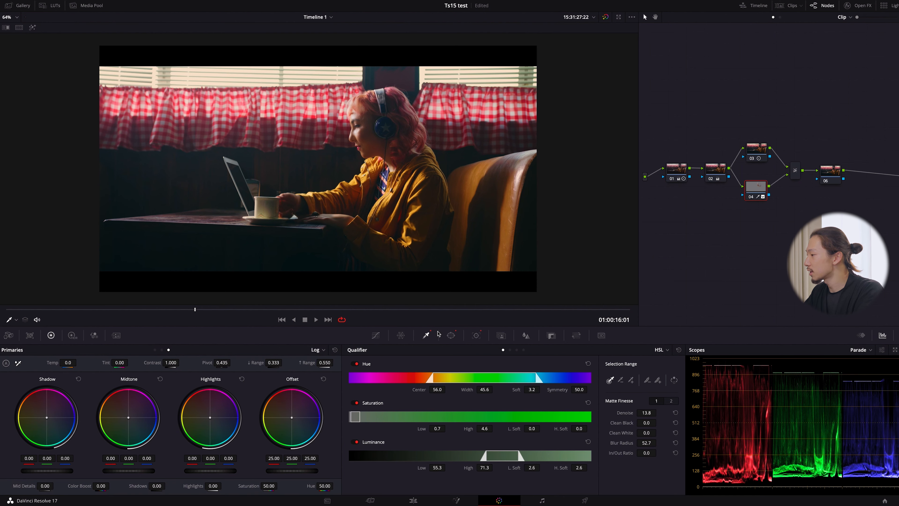
Step: Raise the middle of node 04's custom curve slightly to brighten the keyed face
click(376, 335)
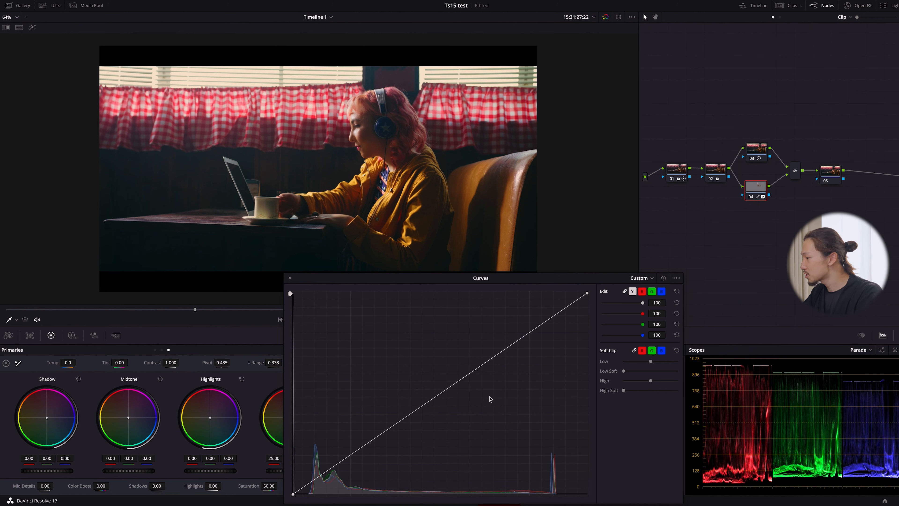
mouse_move(447, 389)
mouse_down()
mouse_move(447, 345)
mouse_move(445, 402)
mouse_move(443, 317)
mouse_move(443, 444)
mouse_move(443, 335)
mouse_move(445, 383)
mouse_move(457, 375)
mouse_up()
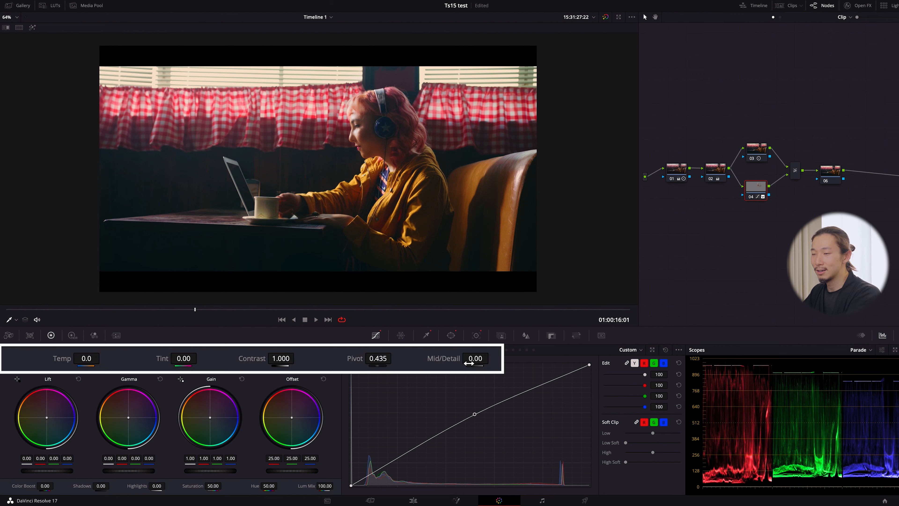
Step: Try Mid/Detail values of -24 and 100 on the woman's face, resetting the setting after each
click(475, 359)
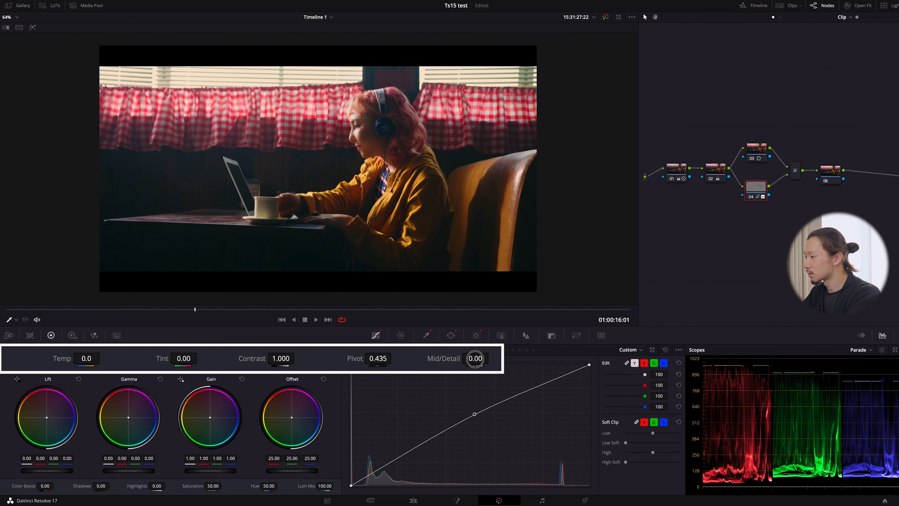
drag(475, 358, 450, 358)
scroll(436, 100, up, 5)
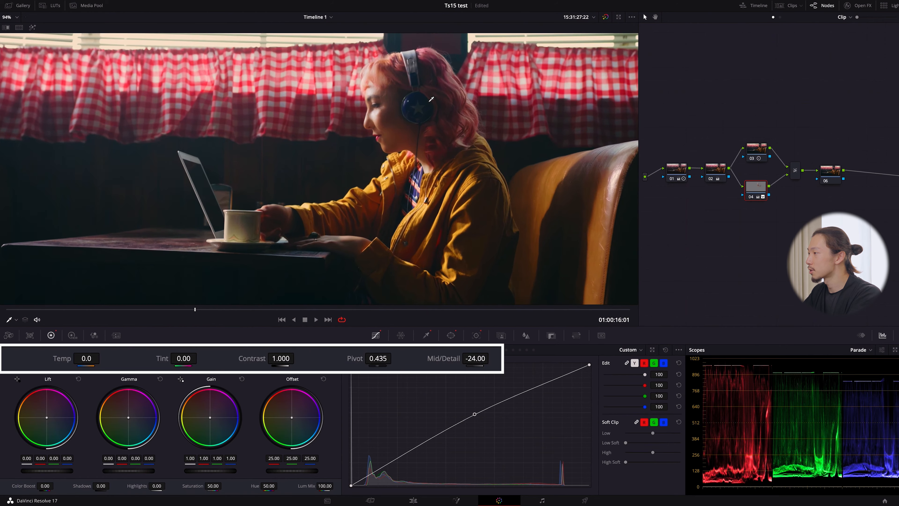
scroll(438, 105, up, 3)
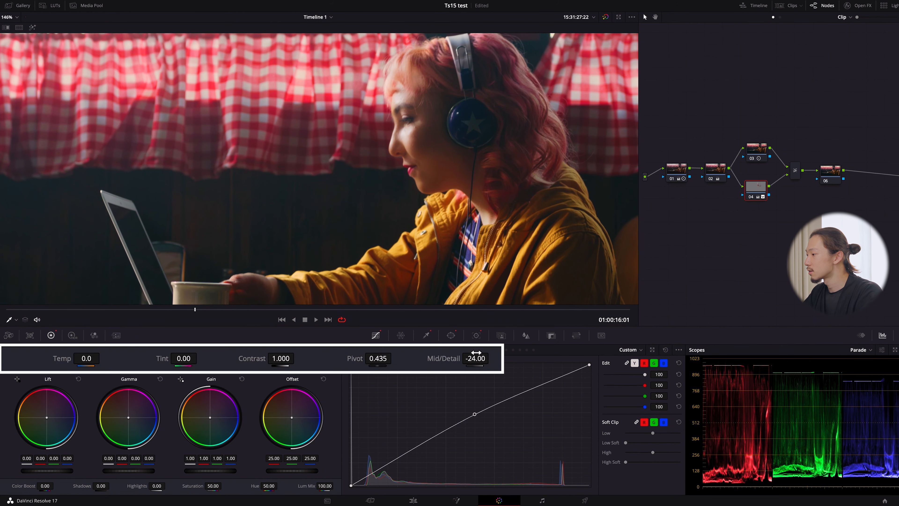
double_click(456, 360)
drag(456, 359, 674, 356)
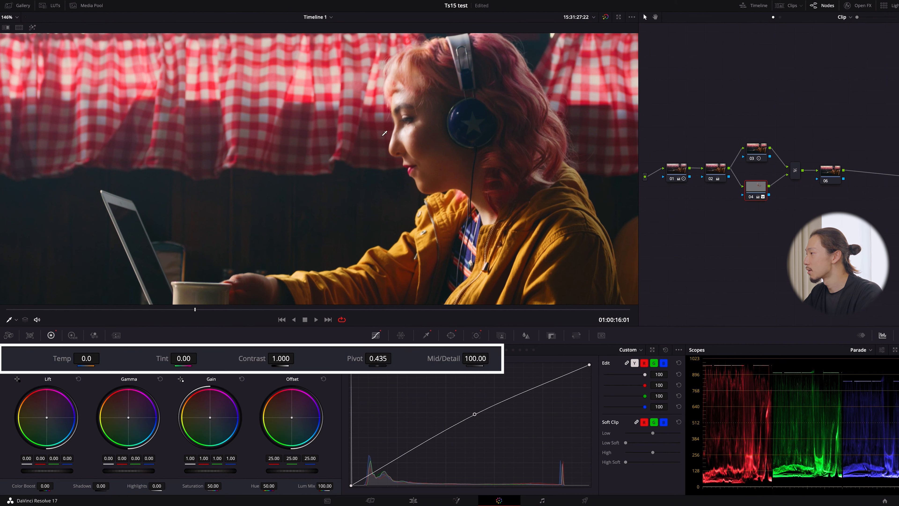
double_click(444, 359)
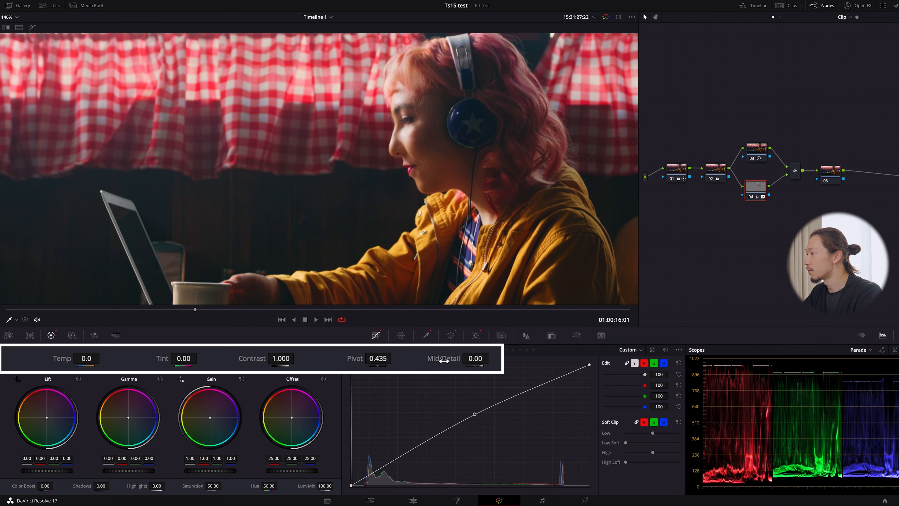
Step: Compare a strongly negative Mid/Detail with the default on the face, and settle on -25
drag(473, 359, 194, 368)
double_click(444, 358)
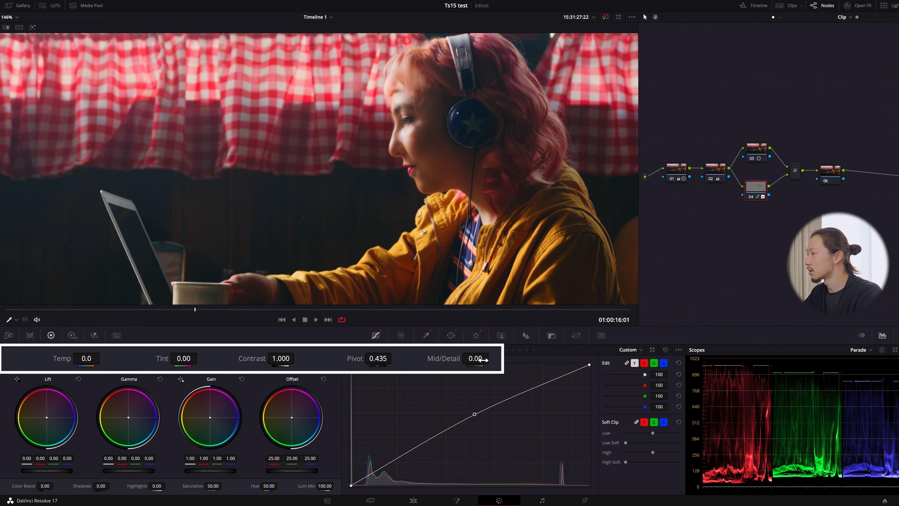
drag(483, 360, 455, 364)
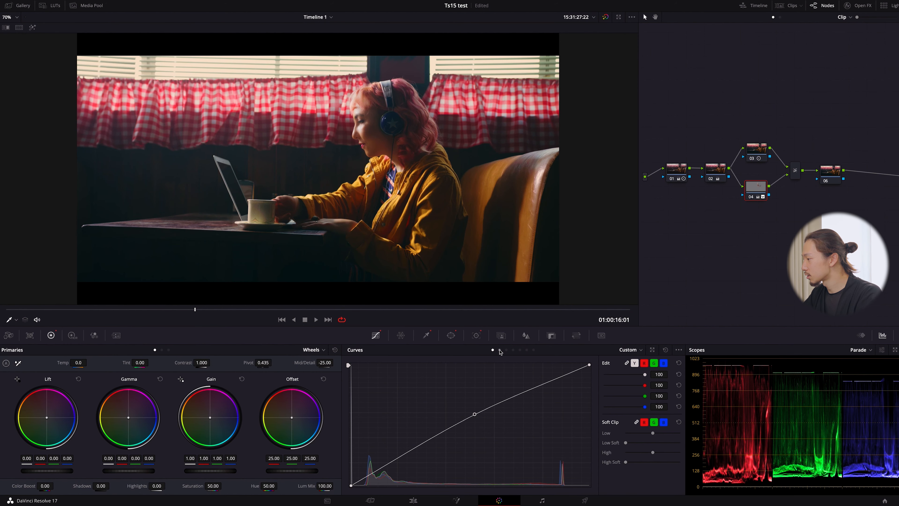
Step: Look through the Hue Vs Sat and Hue Vs Lum curves and show Hue Vs Hue for node 04
click(500, 350)
click(506, 350)
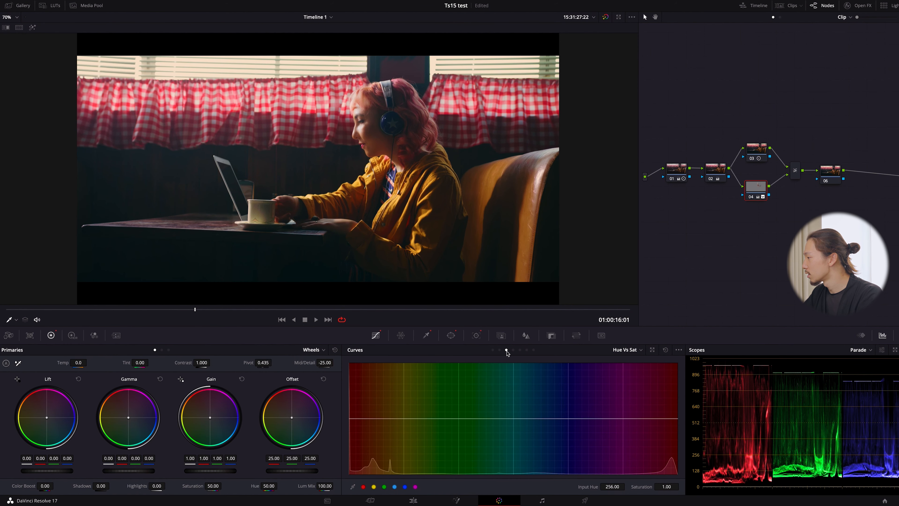
click(514, 349)
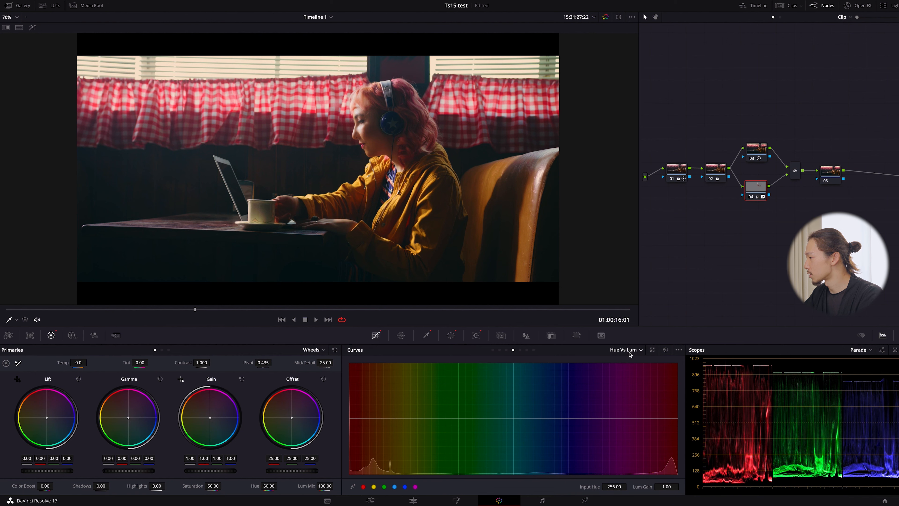
click(499, 350)
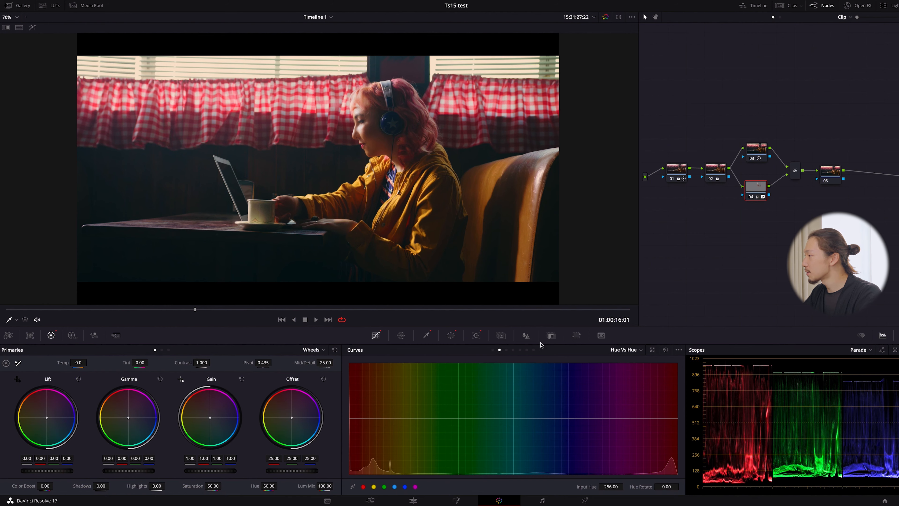
Step: Try rotating the reds of the face by 131.69 on the Hue Vs Hue curve, then flatten and reset it
scroll(371, 162, up, 3)
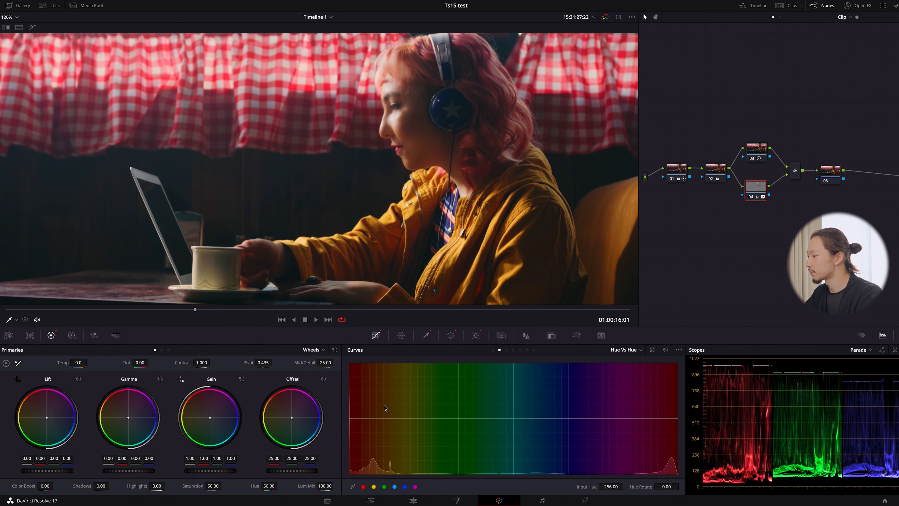
click(364, 487)
click(374, 487)
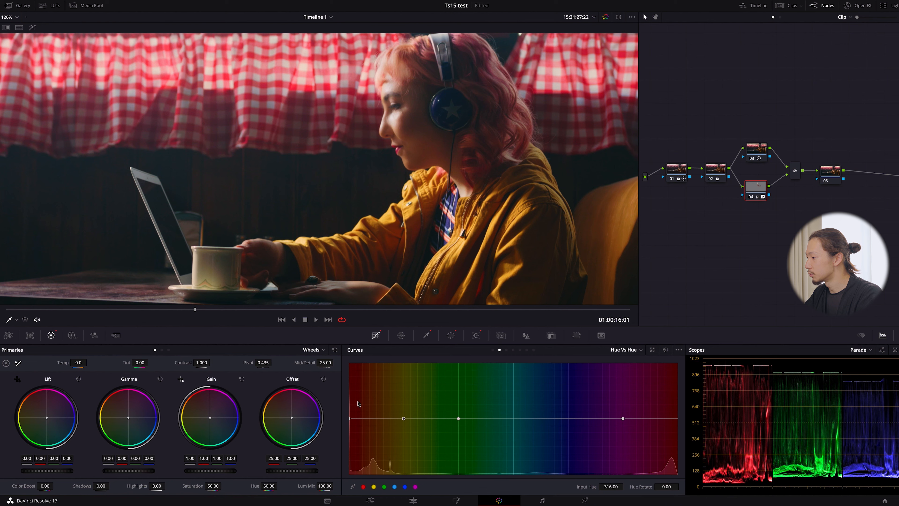
click(350, 418)
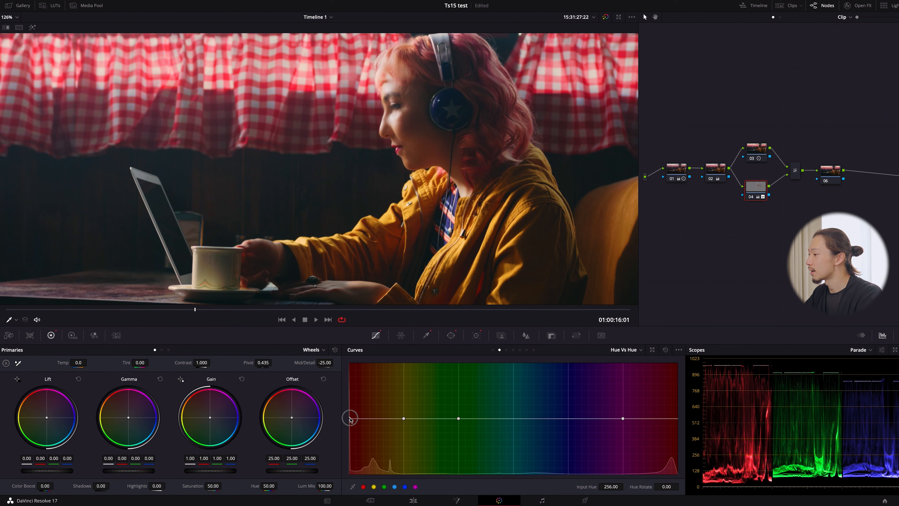
drag(350, 418, 352, 378)
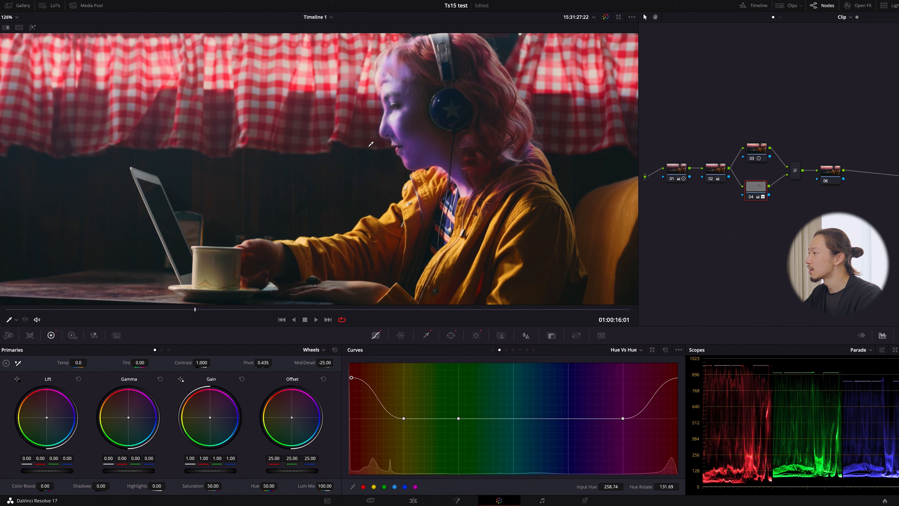
drag(352, 377, 351, 418)
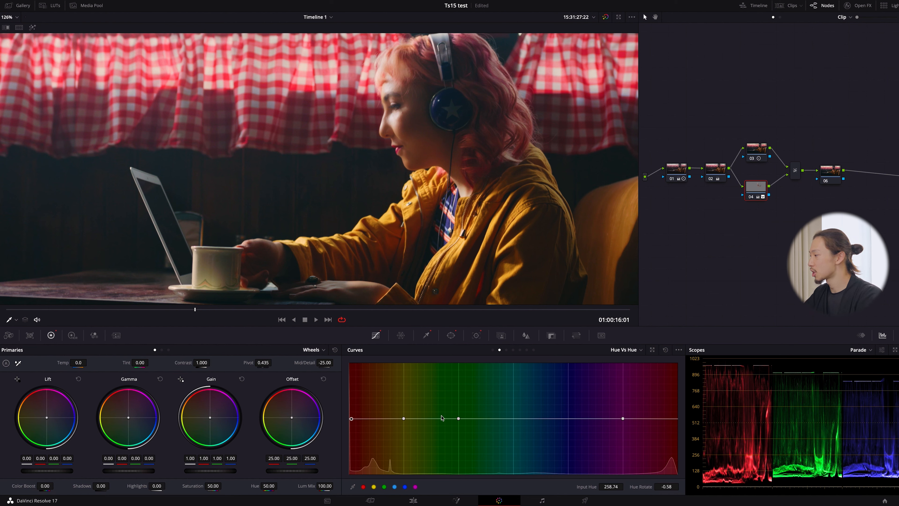
click(666, 350)
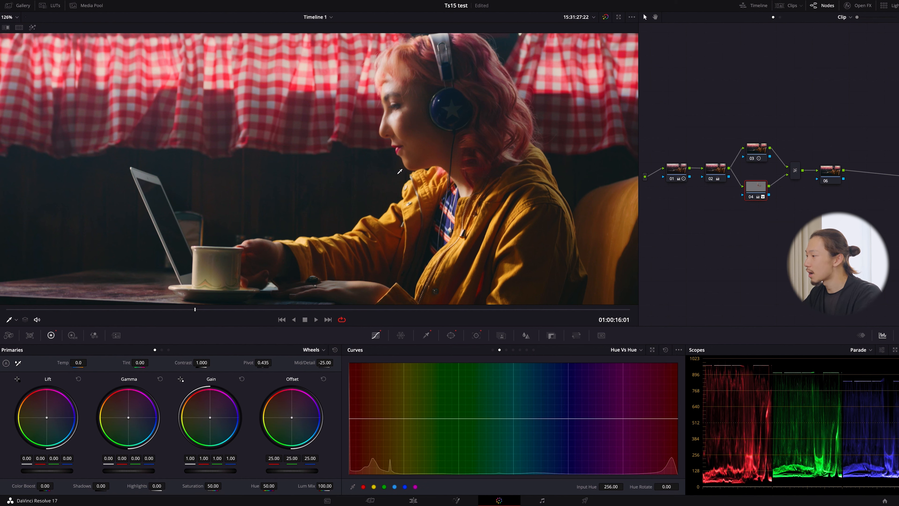
Step: Sample the face's hue onto the Hue Vs Hue curve and set its Hue Rotate to 4.03
click(394, 118)
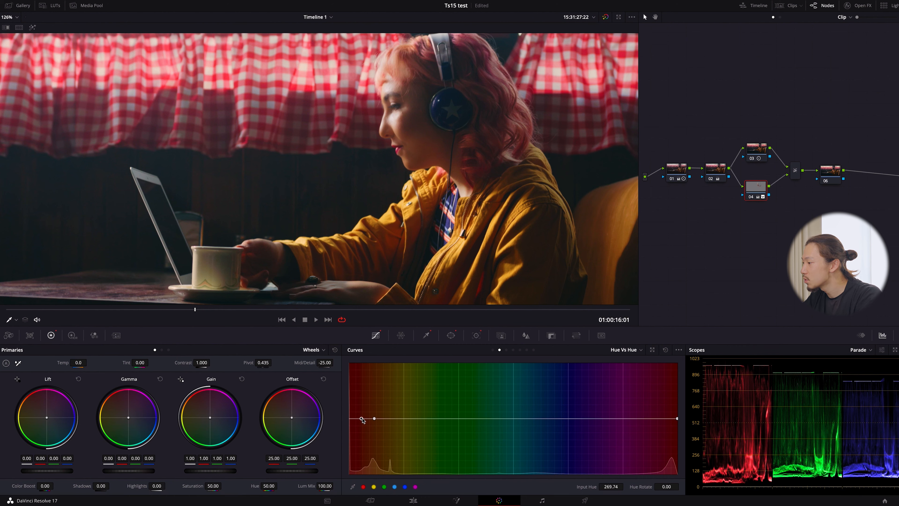
drag(362, 421, 363, 418)
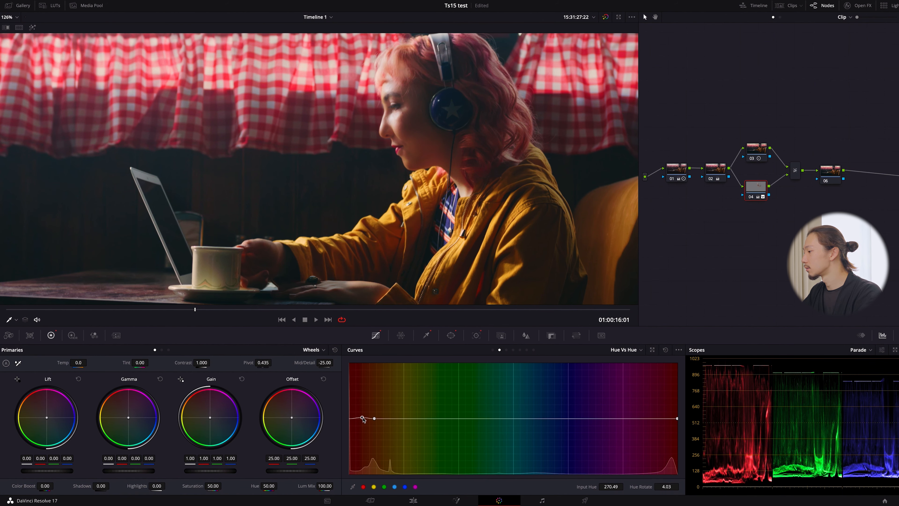
scroll(361, 155, down, 8)
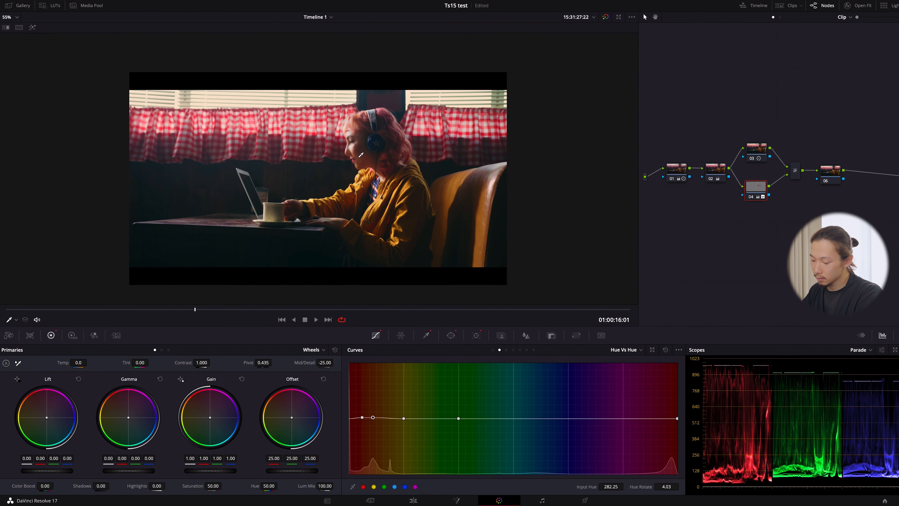
scroll(361, 155, up, 5)
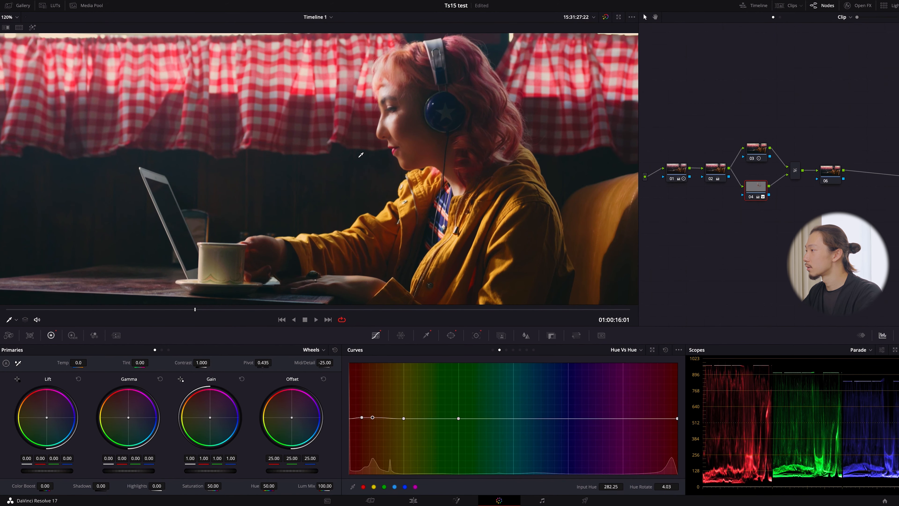
scroll(361, 156, down, 3)
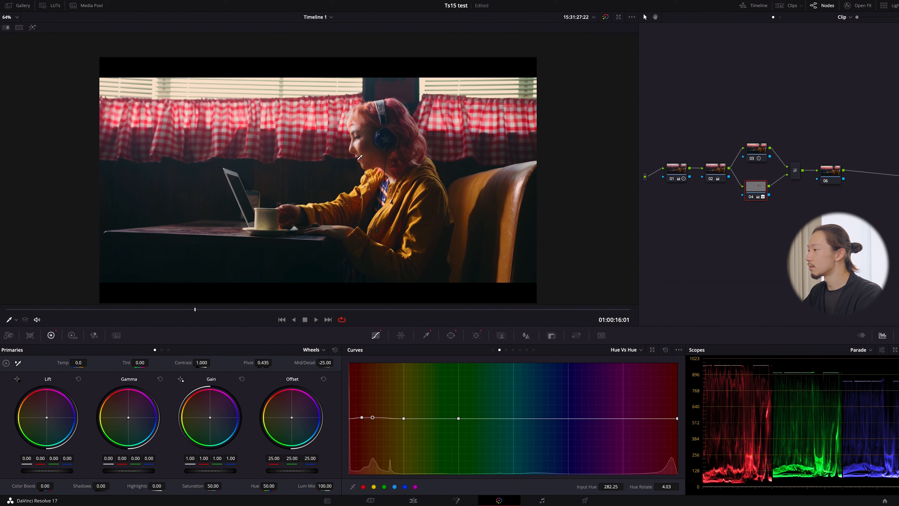
Step: Add a yellow anchor on the Hue Vs Sat curve and lower the red point to a saturation of 0.03
scroll(360, 156, up, 1)
click(507, 350)
click(375, 487)
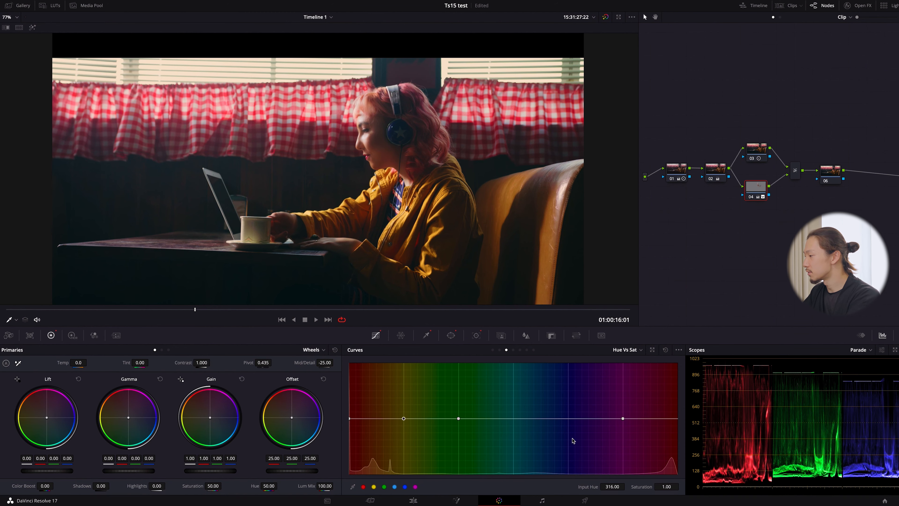
scroll(383, 172, down, 3)
scroll(383, 172, up, 3)
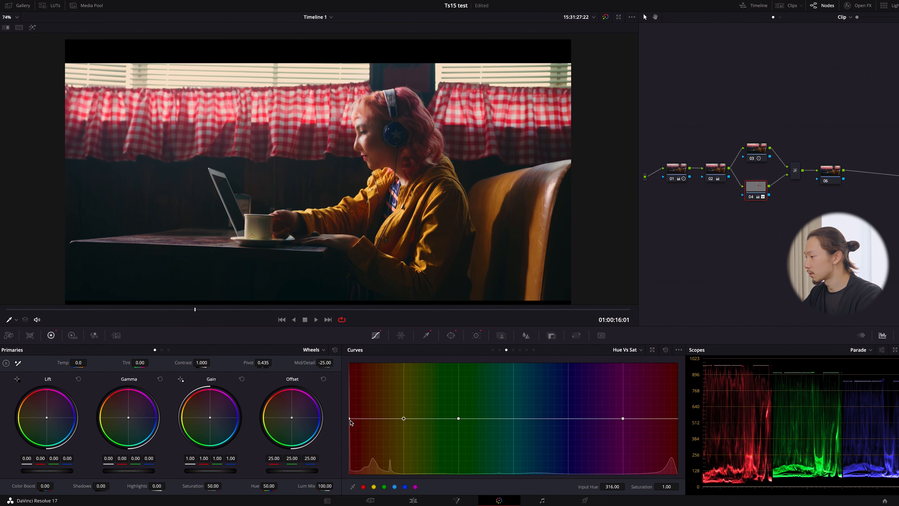
drag(350, 418, 359, 473)
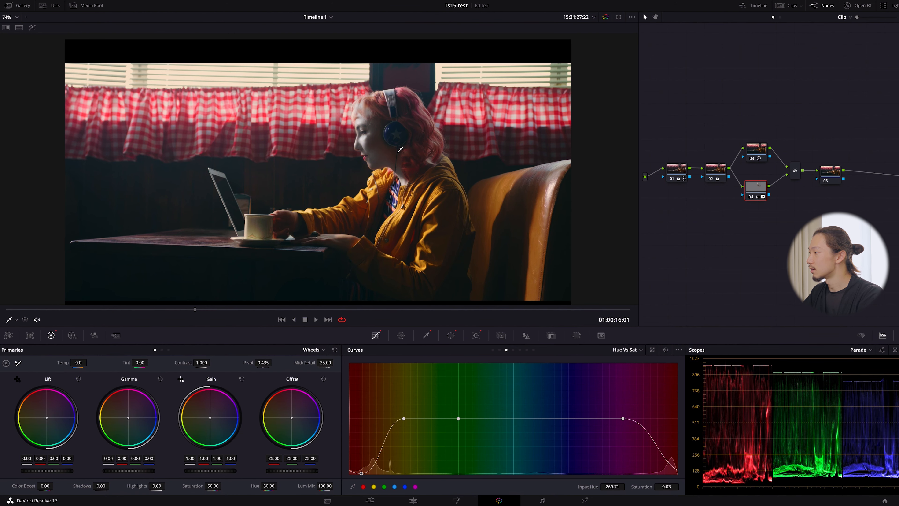
Step: Raise the red and yellow points of the Hue Vs Sat curve to a saturation of about 0.94
scroll(400, 149, up, 3)
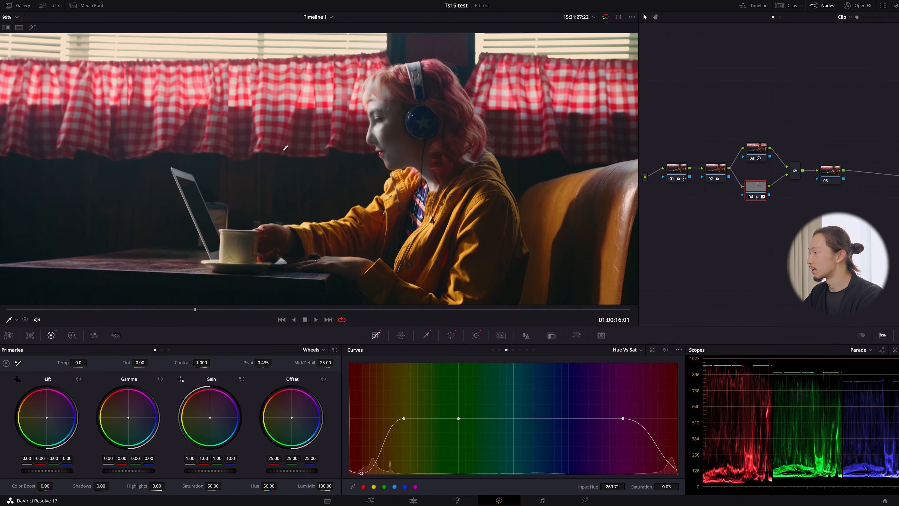
drag(361, 473, 358, 383)
drag(351, 330, 403, 424)
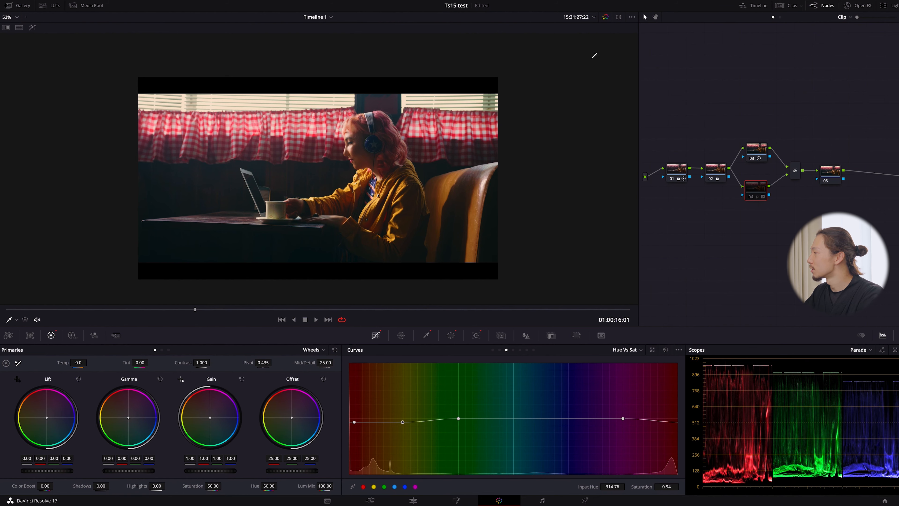
Step: Review the Log wheel balance of node 03 and return the Primaries to Wheels mode
click(754, 148)
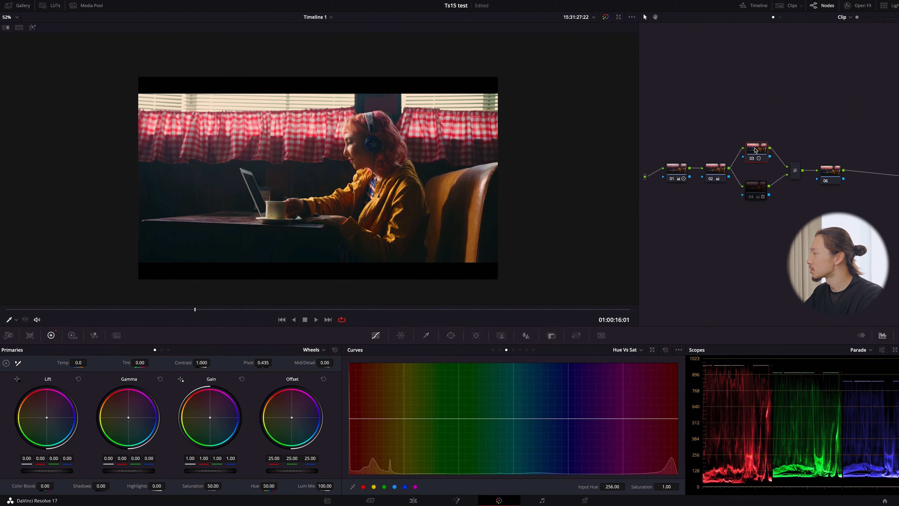
click(169, 350)
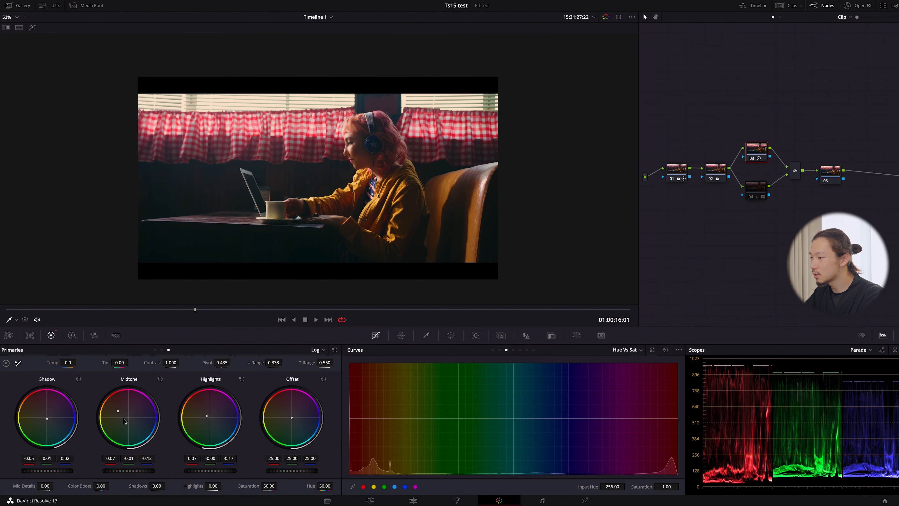
click(155, 350)
Step: Re-enable node 04 and compare the woman's face with and without its correction
scroll(402, 141, up, 3)
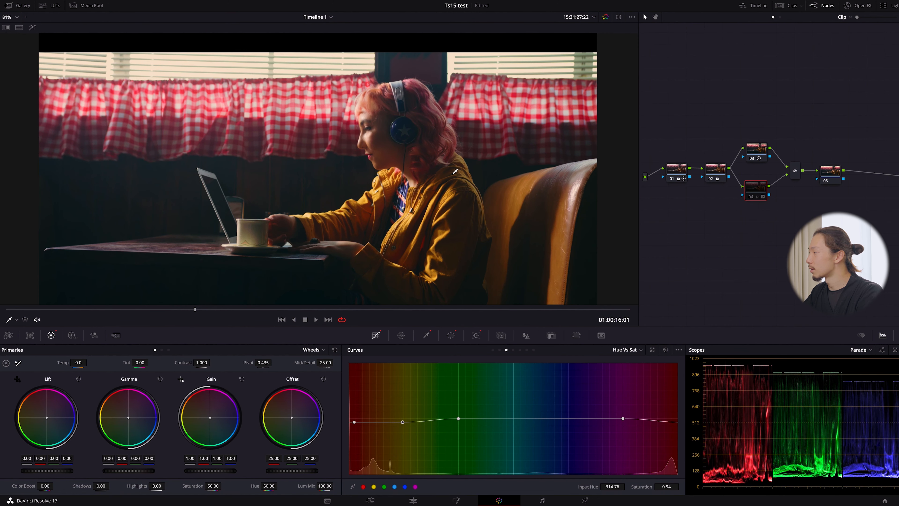
key(ctrl+d)
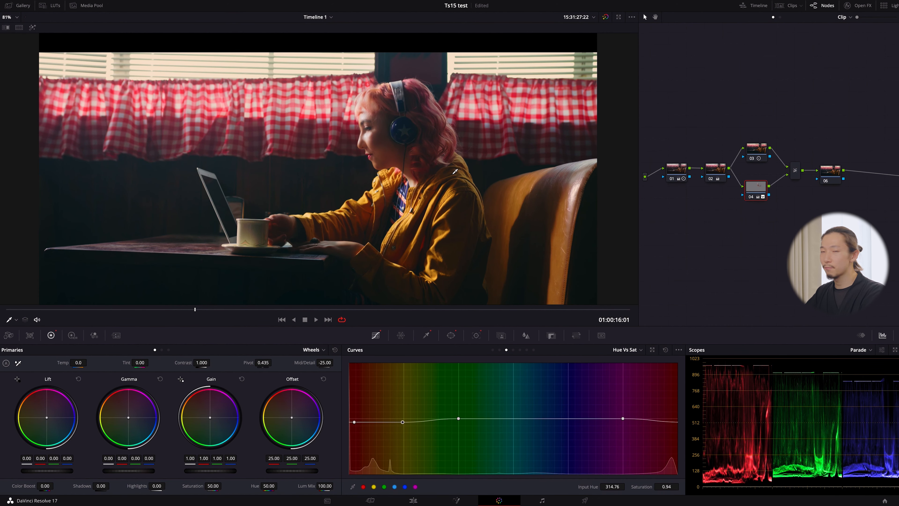
scroll(403, 157, down, 1)
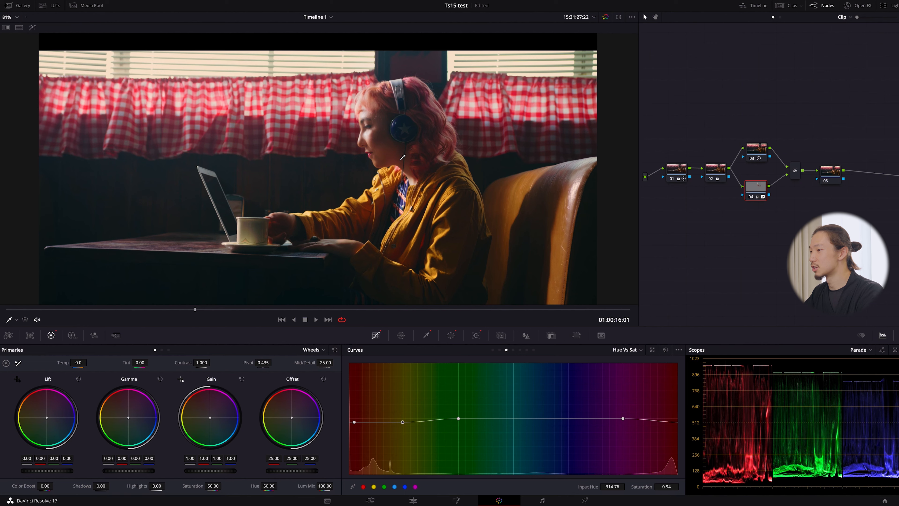
scroll(402, 157, down, 3)
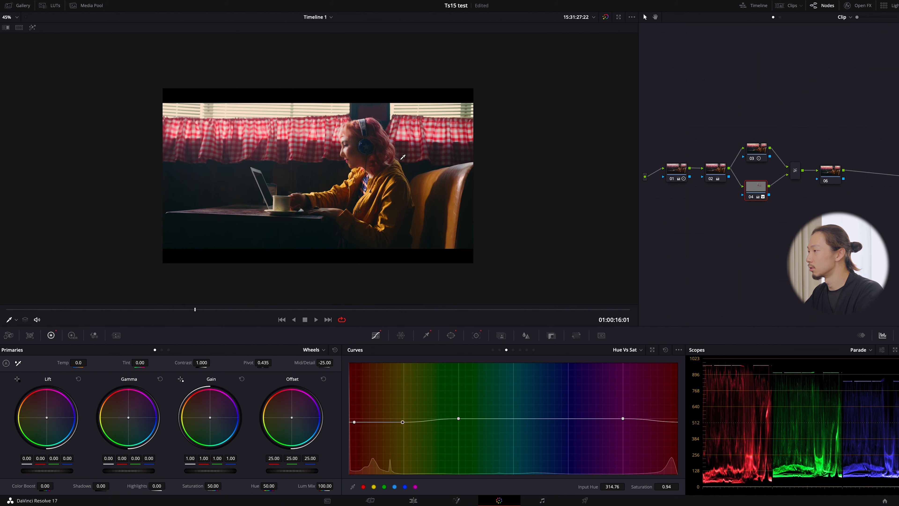
Step: Tidy the positions of parallel nodes 03 and 04 in the node graph, leaving node 06 selected for grading
drag(733, 107, 784, 237)
click(785, 110)
click(755, 152)
click(764, 190)
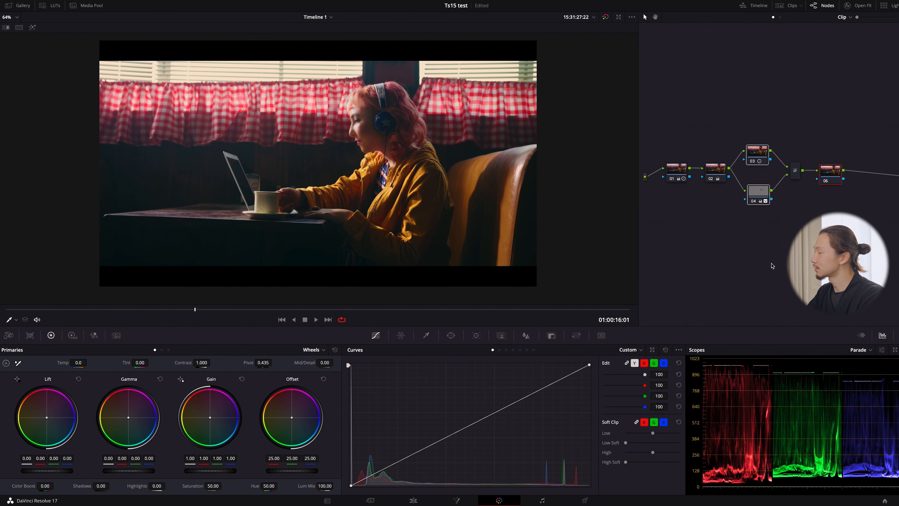
drag(827, 170, 828, 169)
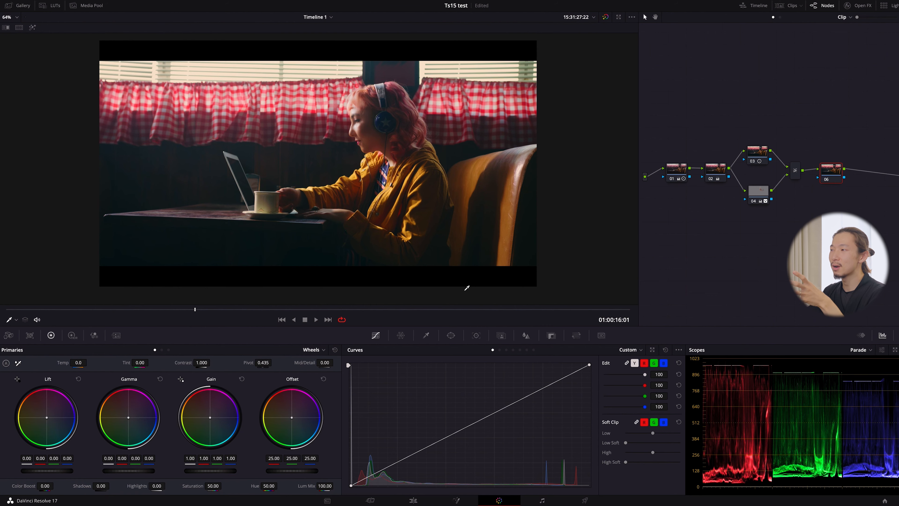
Step: Draw a closed Curve window on node 06 running diagonally from beyond the frame's upper-left corner across the woman and the booth seat
scroll(467, 287, down, 1)
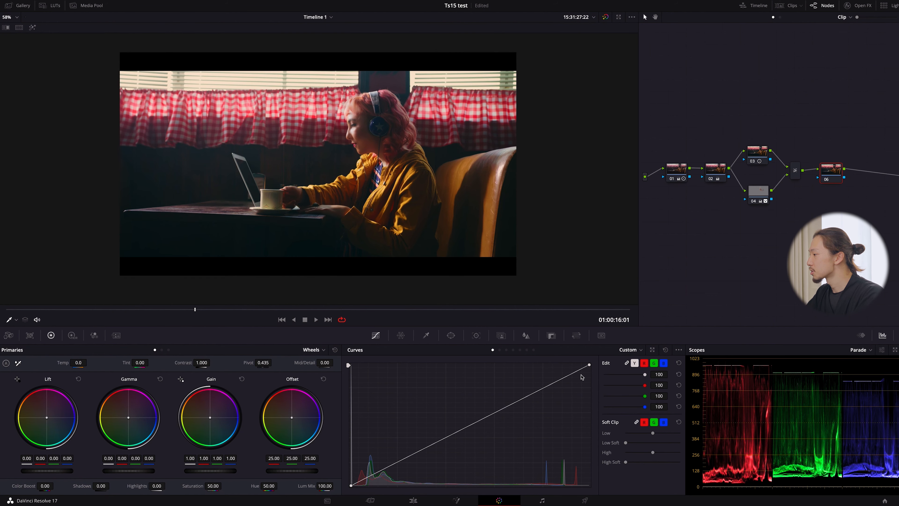
click(451, 335)
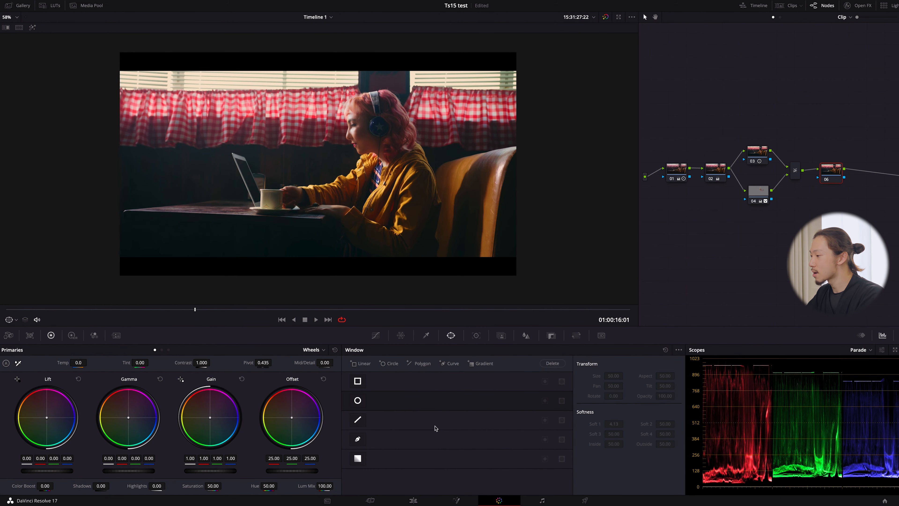
click(358, 439)
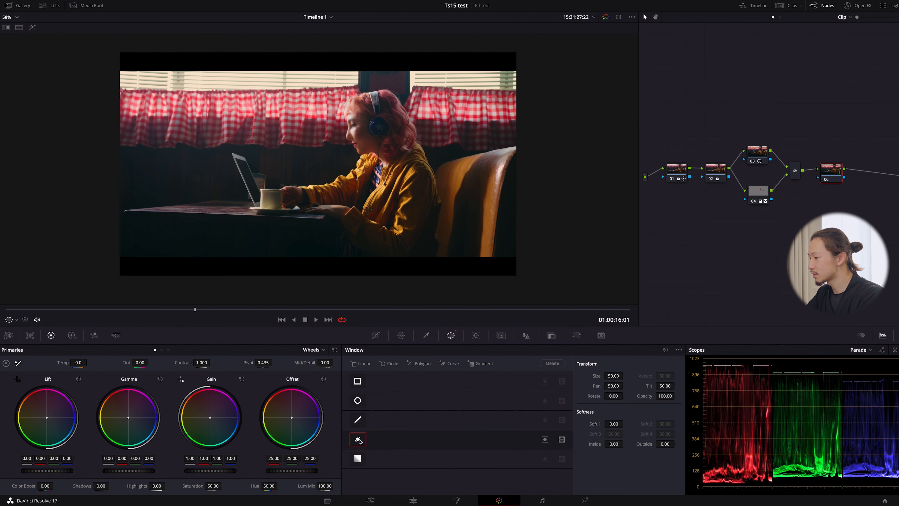
click(100, 74)
click(322, 292)
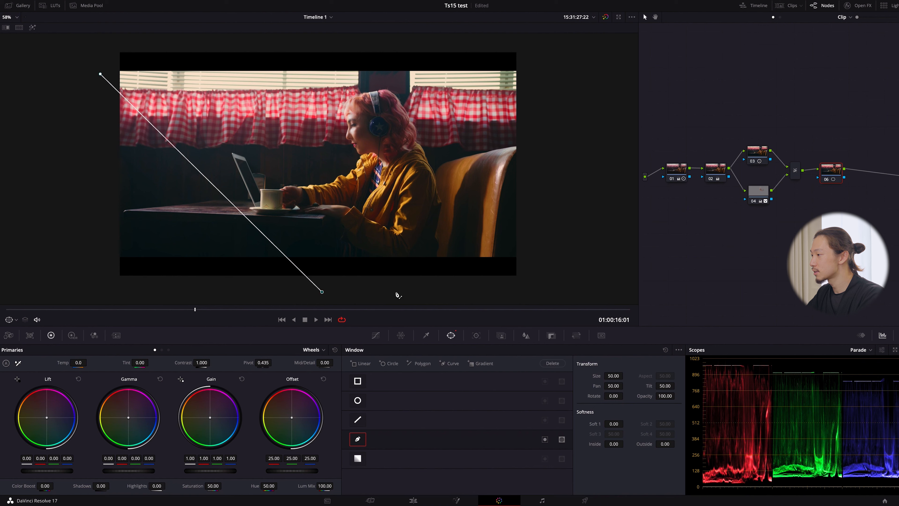
click(586, 251)
click(598, 153)
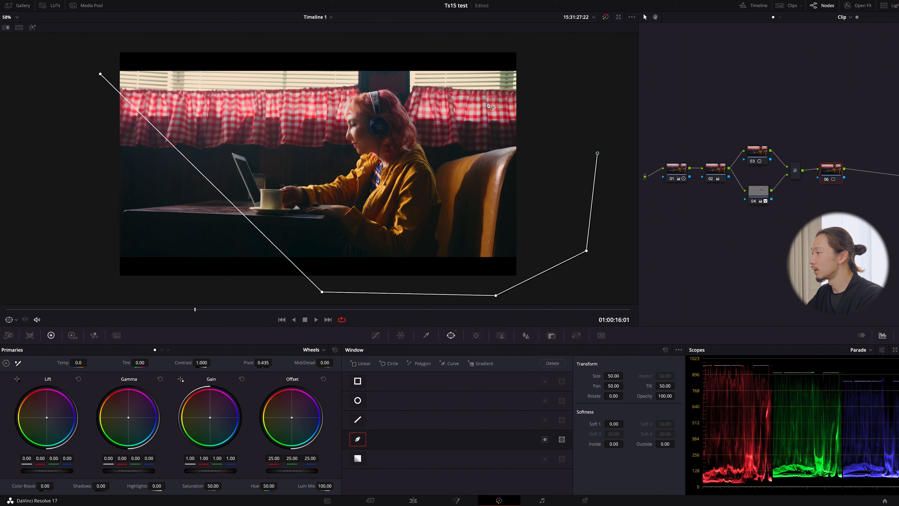
click(102, 77)
drag(99, 74, 38, 48)
drag(597, 153, 608, 168)
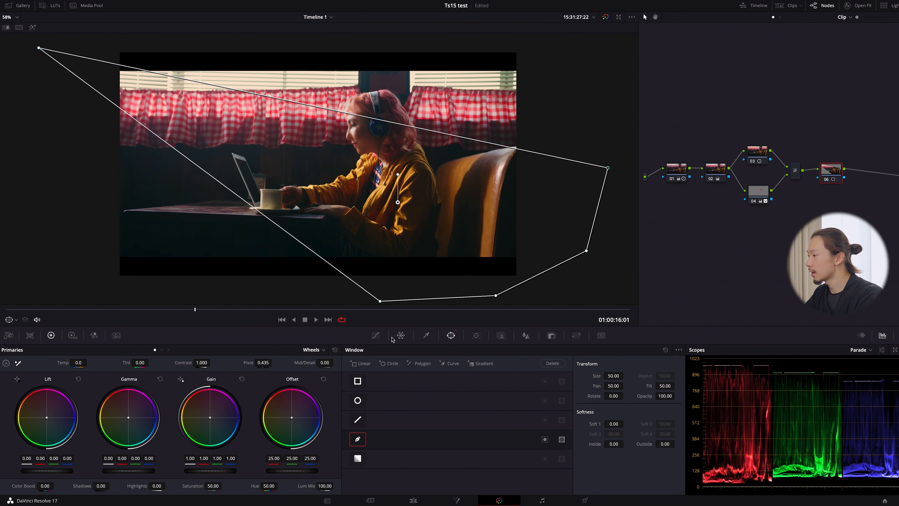
Step: Add a midpoint to node 06's custom curve and raise it slightly to brighten the windowed area
click(376, 336)
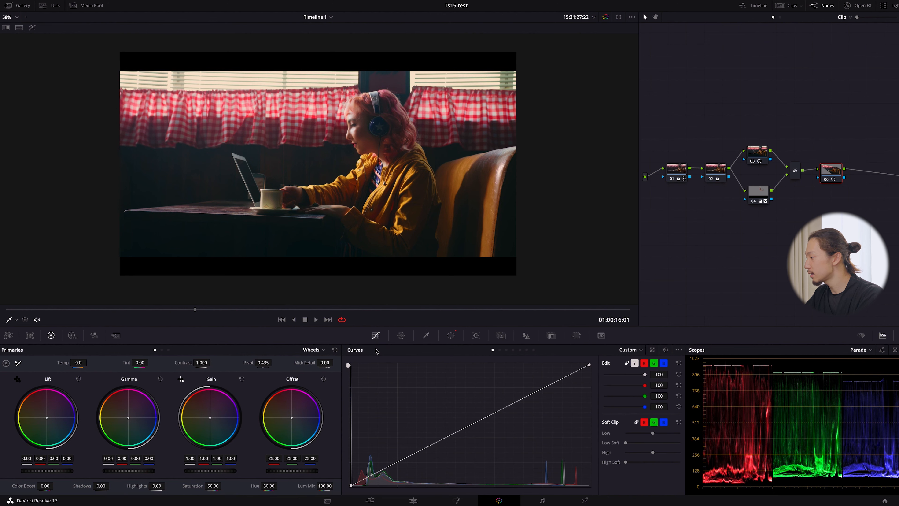
click(475, 422)
mouse_move(475, 420)
mouse_down()
mouse_move(463, 418)
mouse_move(474, 417)
mouse_up()
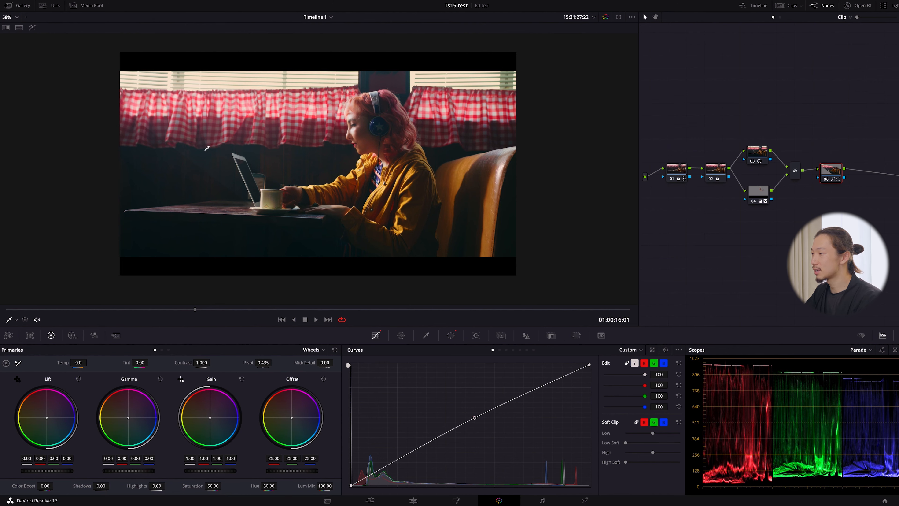
Step: Soften the edge of node 06's Curve window by setting Soft 1 to 16.74
click(452, 335)
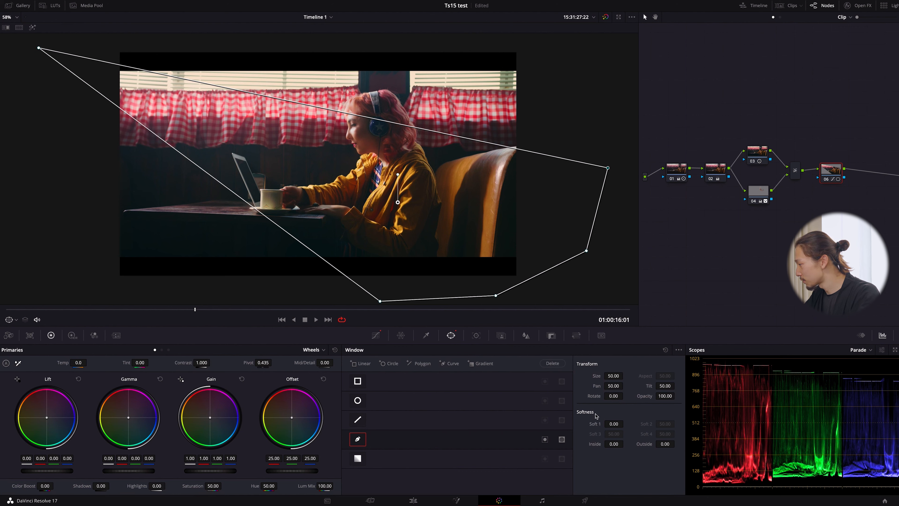
drag(598, 426, 857, 402)
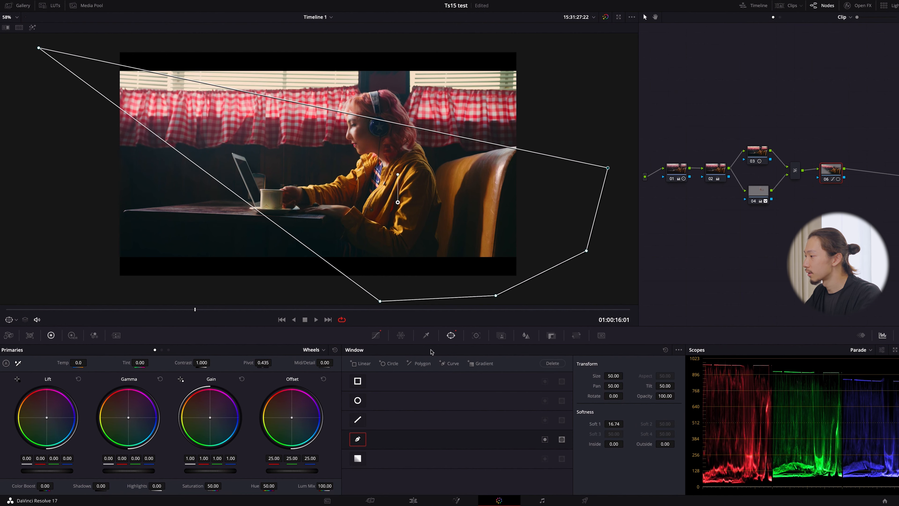
click(375, 335)
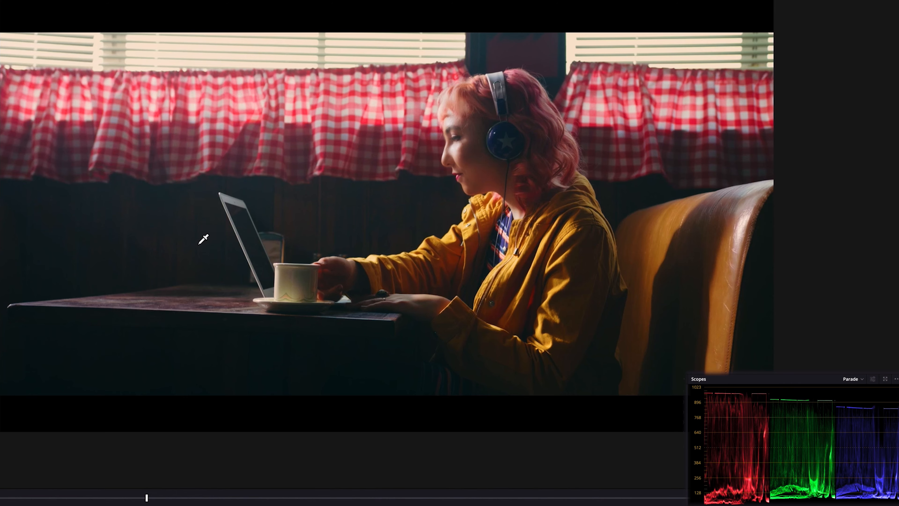
Step: Toggle node 06 off and on to compare the picture with and without the windowed brightening
key(ctrl+d)
key(ctrl+d)
key(ctrl+d)
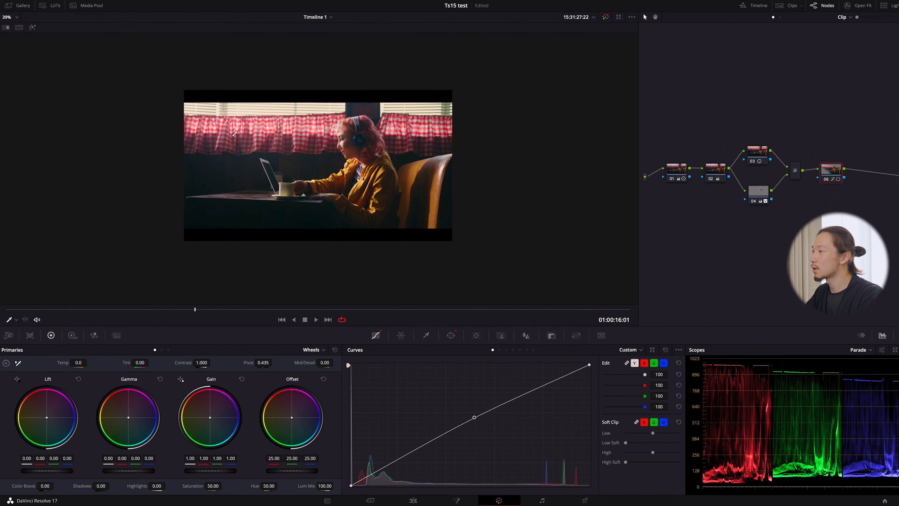
key(shift+z)
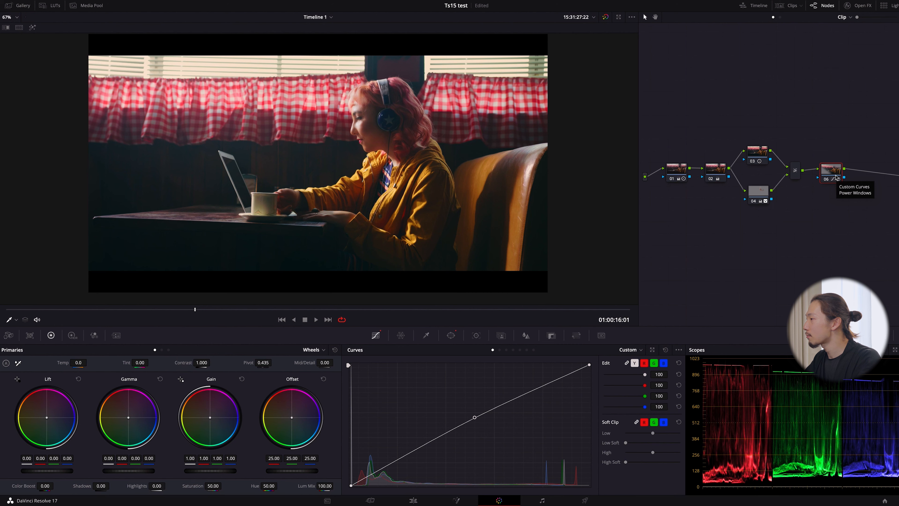
Step: Add a node beneath node 06 that branches alongside it into a mixer, and tidy the layout of the new branch
right_click(835, 176)
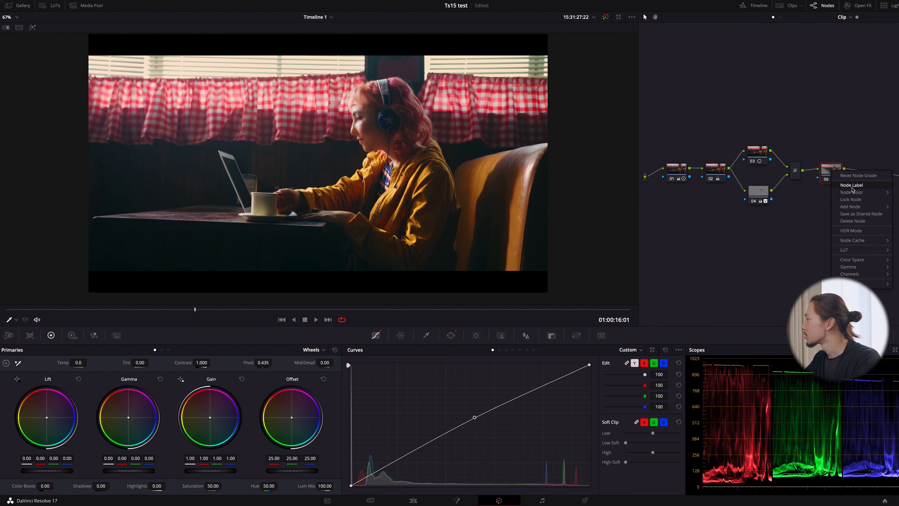
mouse_move(858, 206)
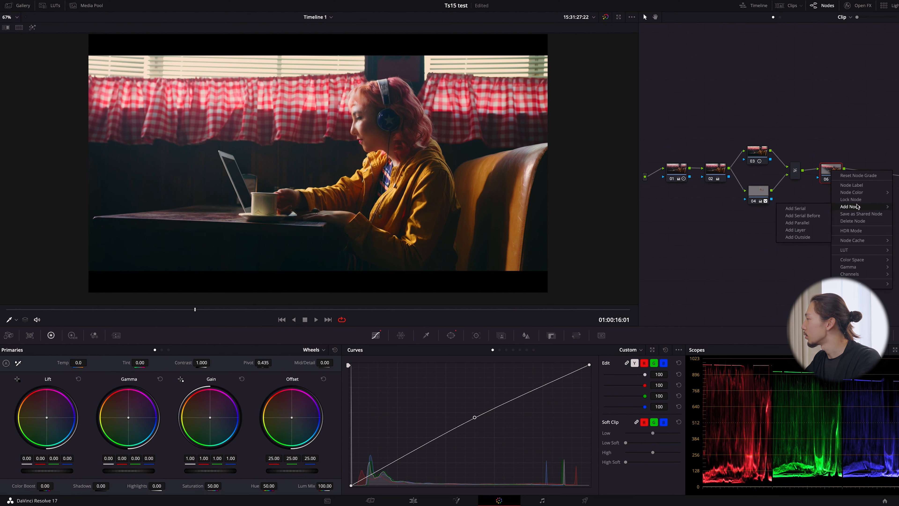
click(810, 225)
drag(833, 168, 834, 156)
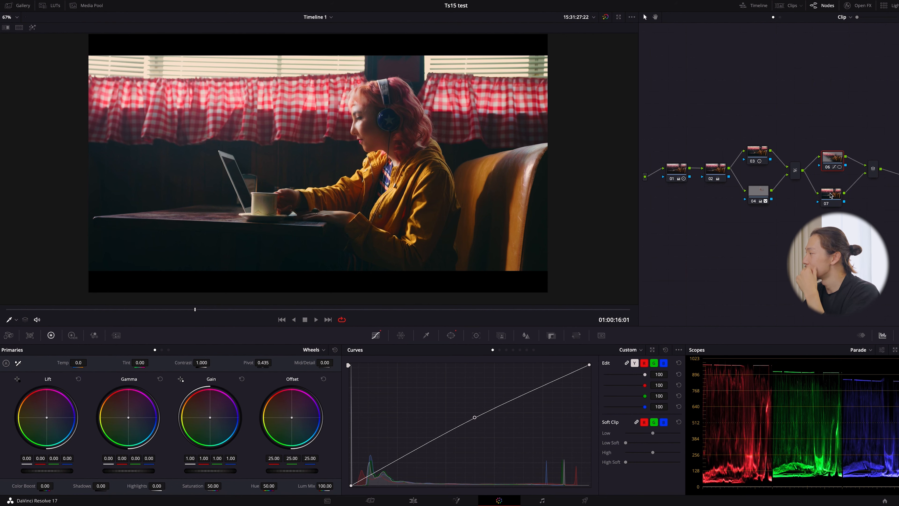
drag(873, 172, 874, 173)
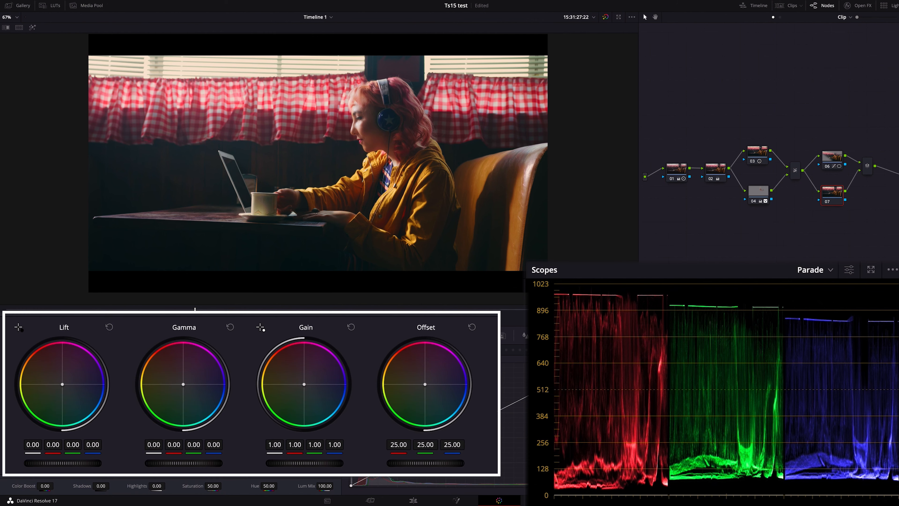
Step: Switch the new node's Primaries to Log mode and lower the Shadow level to -0.03 in all three channels
click(318, 349)
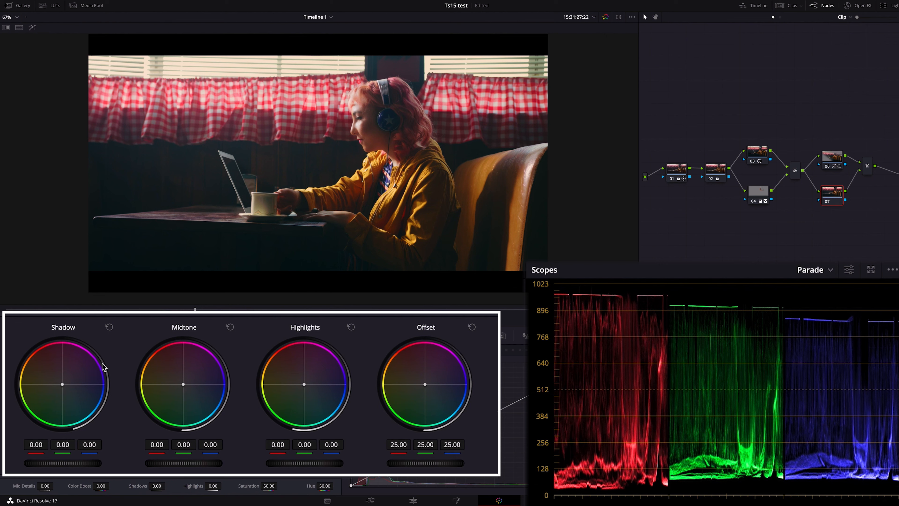
drag(70, 463, 32, 465)
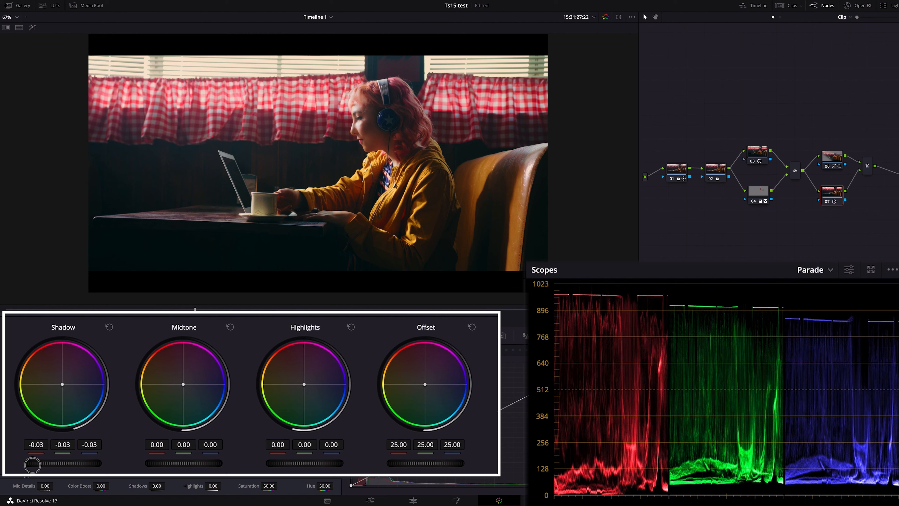
drag(32, 465, 32, 465)
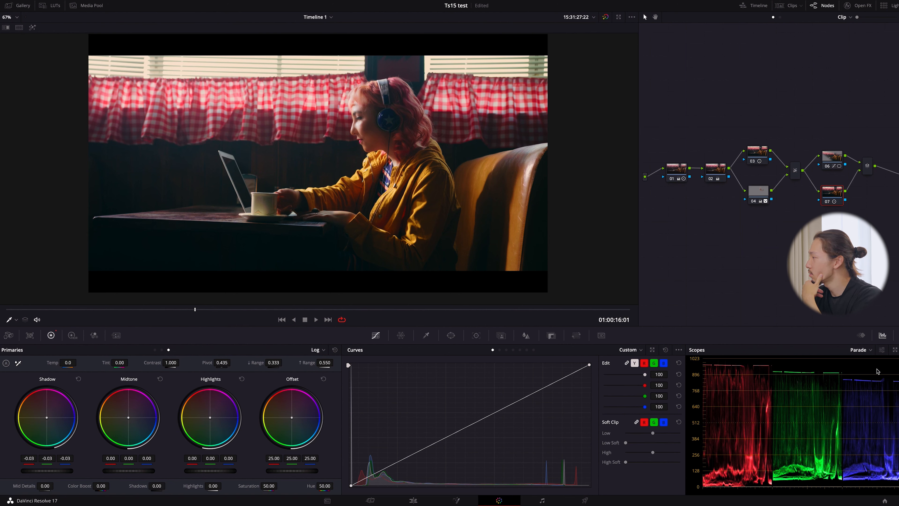
Step: Check node 03's Log wheels for reference and set Highlights on node 07 to -15.00
click(756, 152)
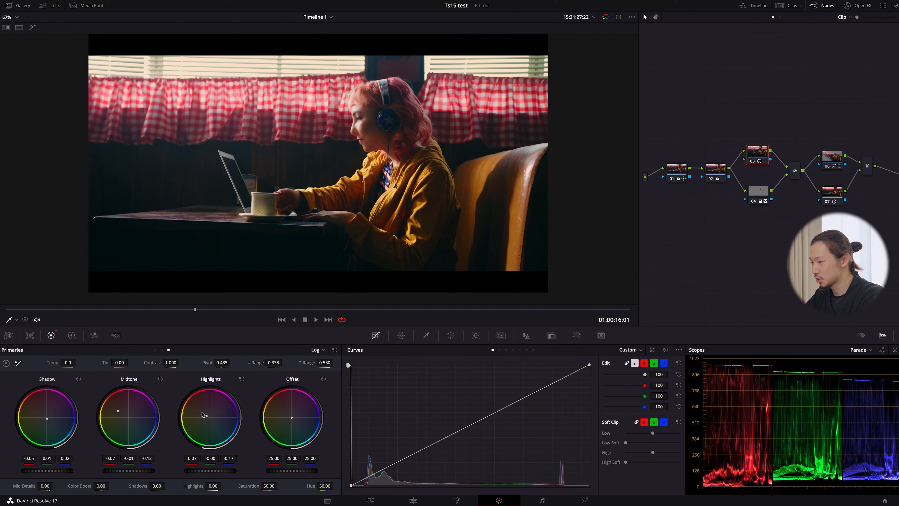
click(835, 193)
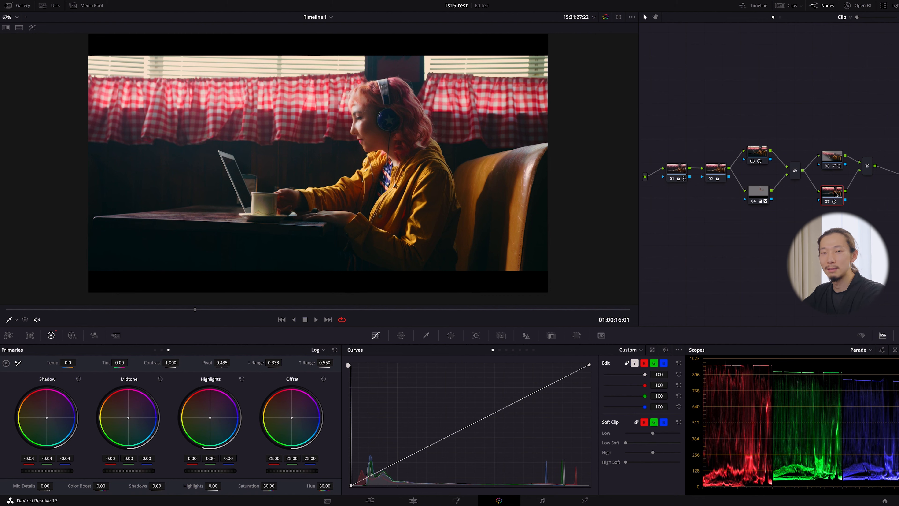
mouse_move(213, 486)
mouse_down()
mouse_move(234, 488)
mouse_move(216, 488)
mouse_up()
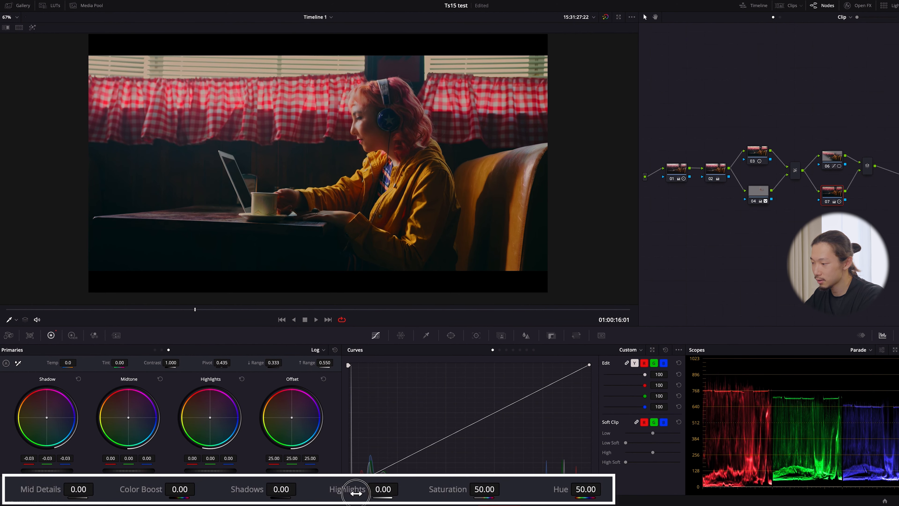
double_click(197, 489)
mouse_move(383, 492)
mouse_down()
mouse_move(368, 492)
mouse_move(384, 491)
mouse_up()
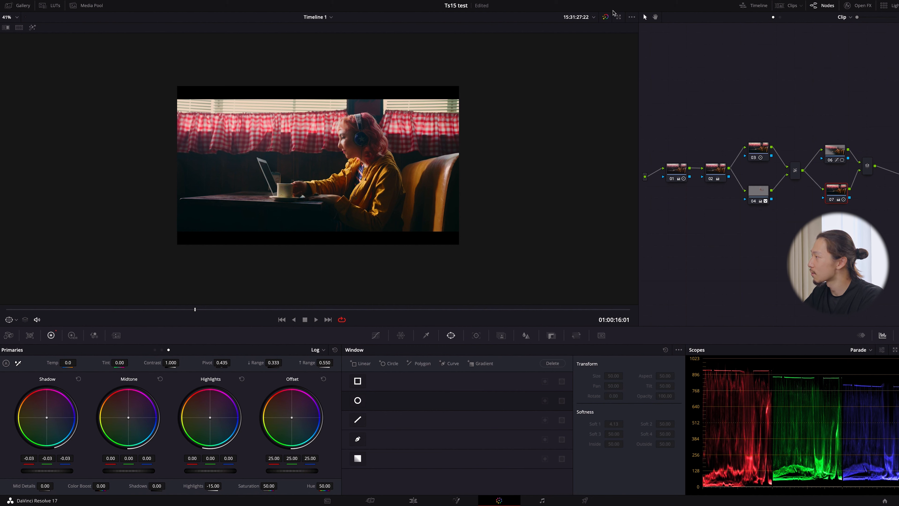
Step: Toggle the bypass of all grades to compare the finished look with the original clip
click(606, 17)
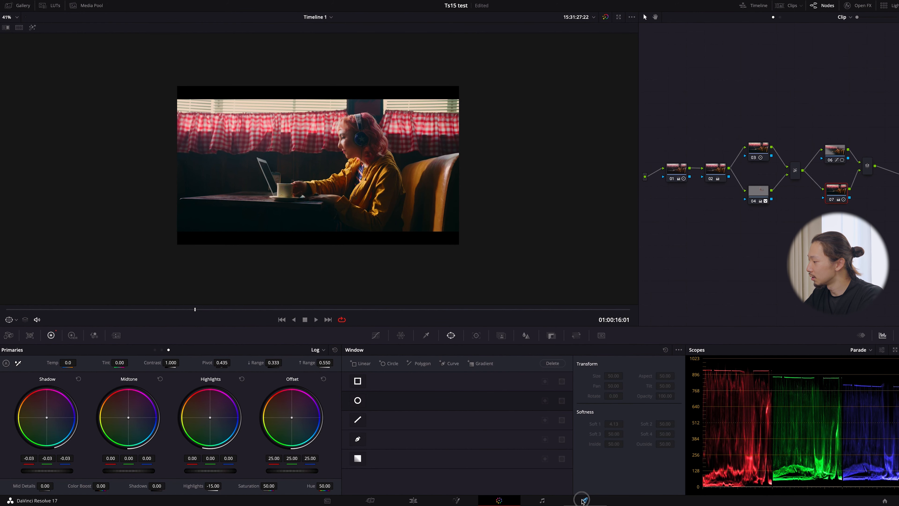
Step: Go to the Deliver page and choose the H.264 Master render preset
click(584, 500)
scroll(107, 47, right, 5)
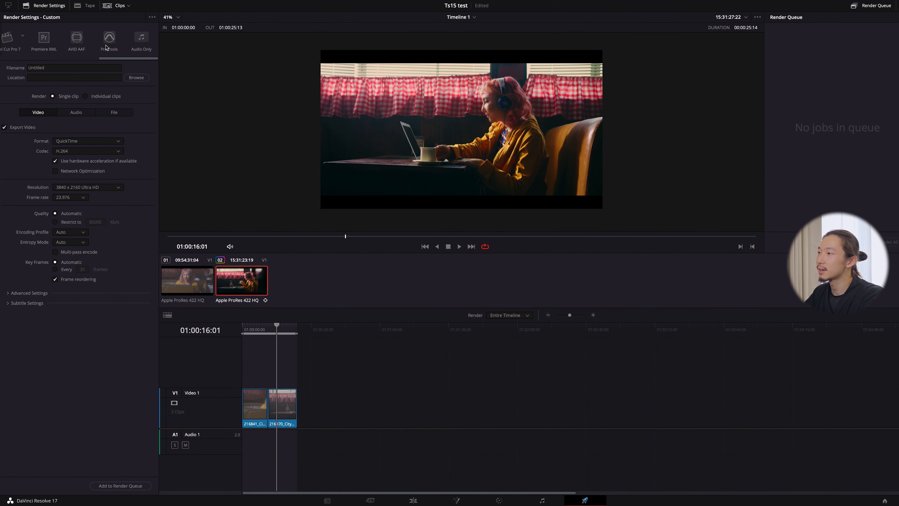
scroll(113, 48, left, 5)
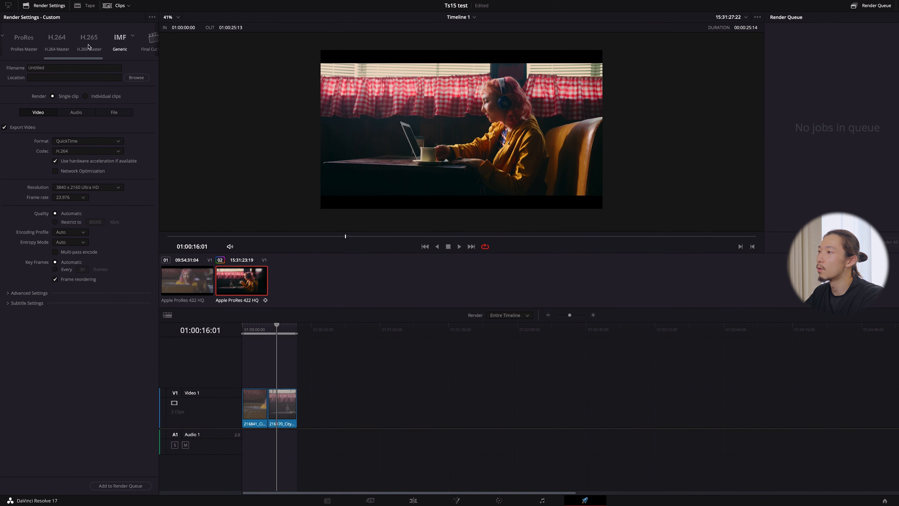
click(67, 43)
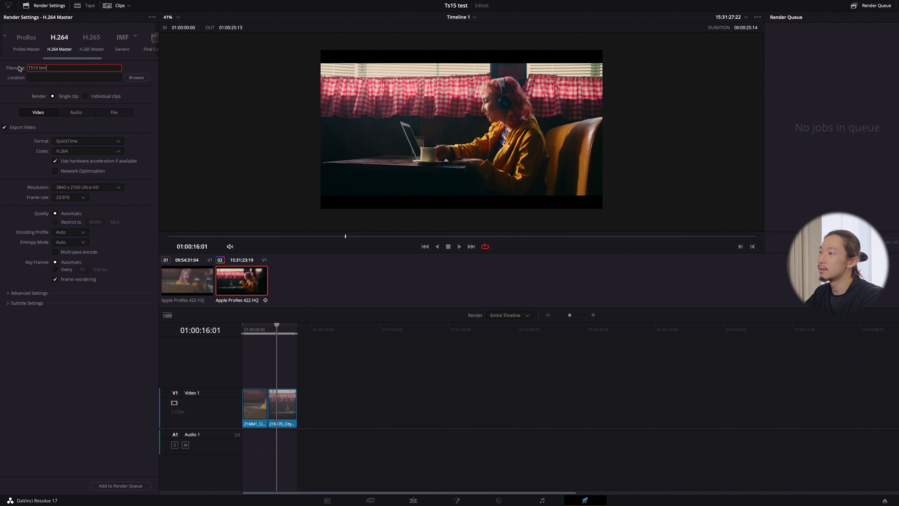
Step: Name the output file TS15 test and set its save location to the Desktop
click(137, 77)
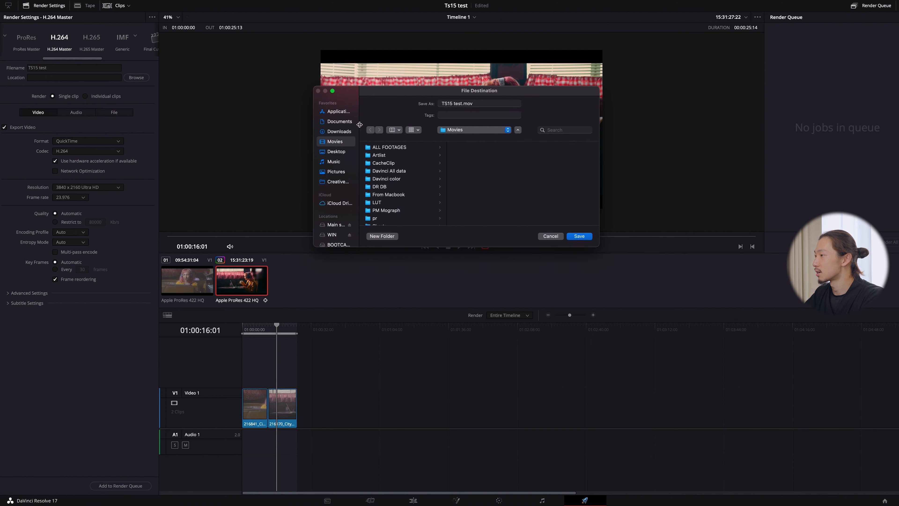
click(337, 152)
click(575, 238)
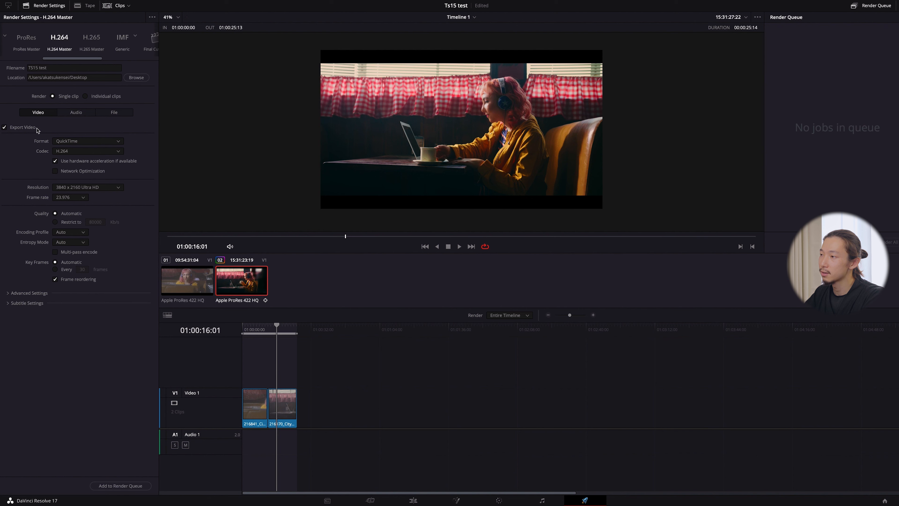
Step: Try MP4 as the export format and return it to QuickTime
click(79, 142)
click(73, 199)
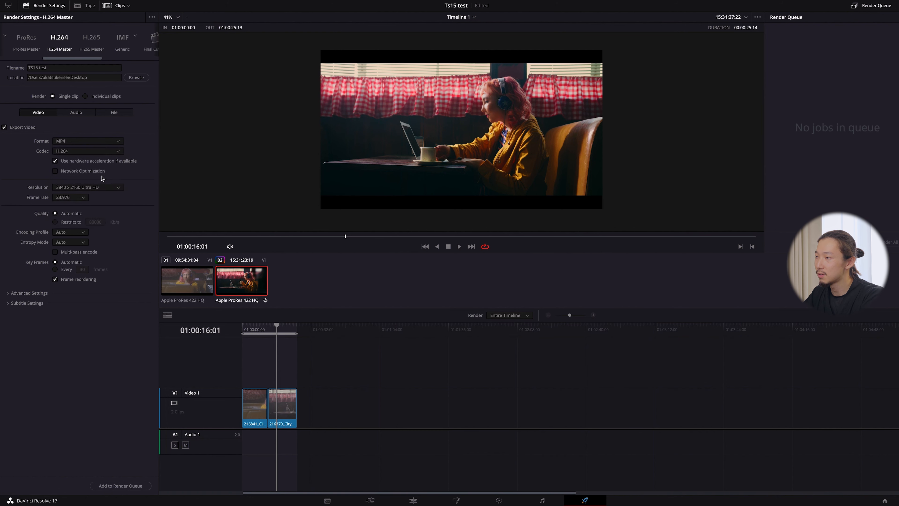
click(118, 141)
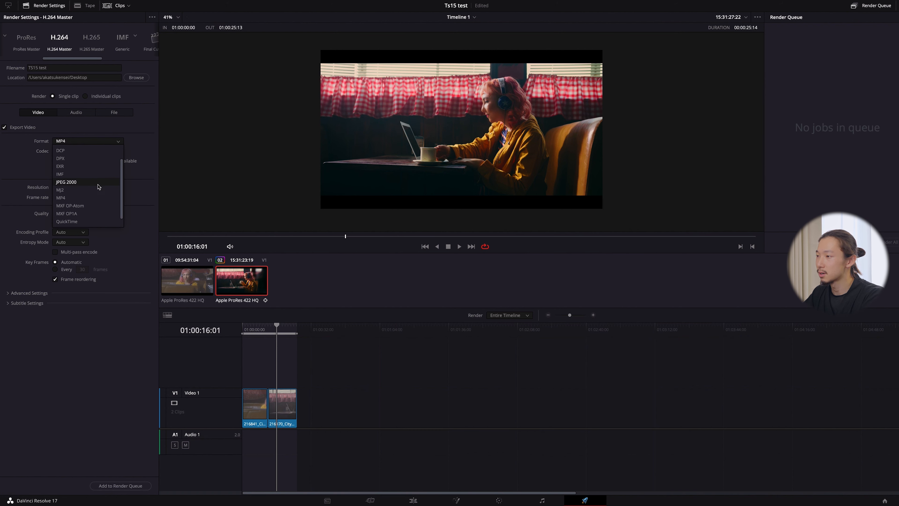
click(74, 222)
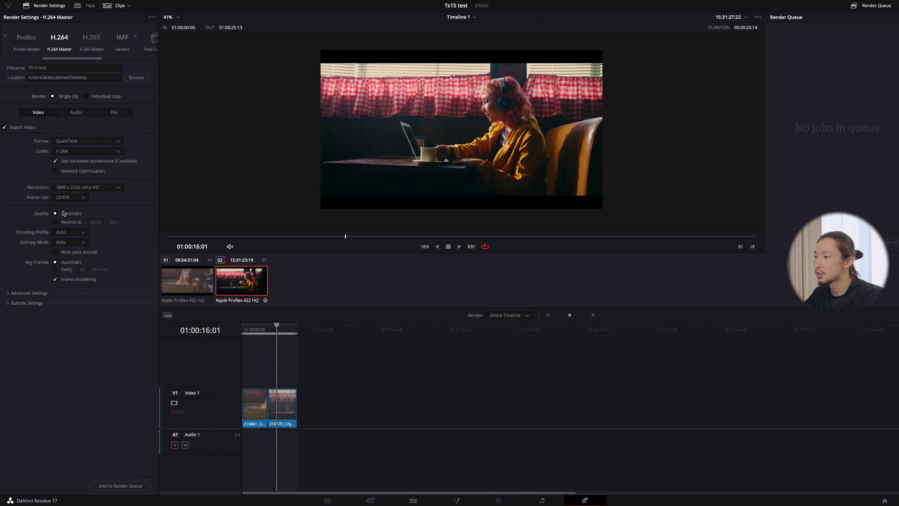
Step: Restrict the video quality to 80000 Kb/s and set the encoding profile to High
click(55, 222)
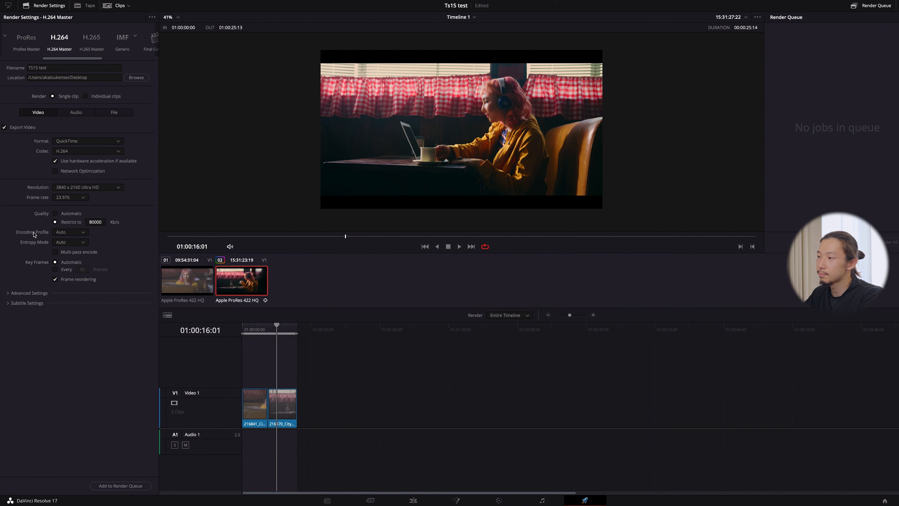
click(69, 233)
click(84, 270)
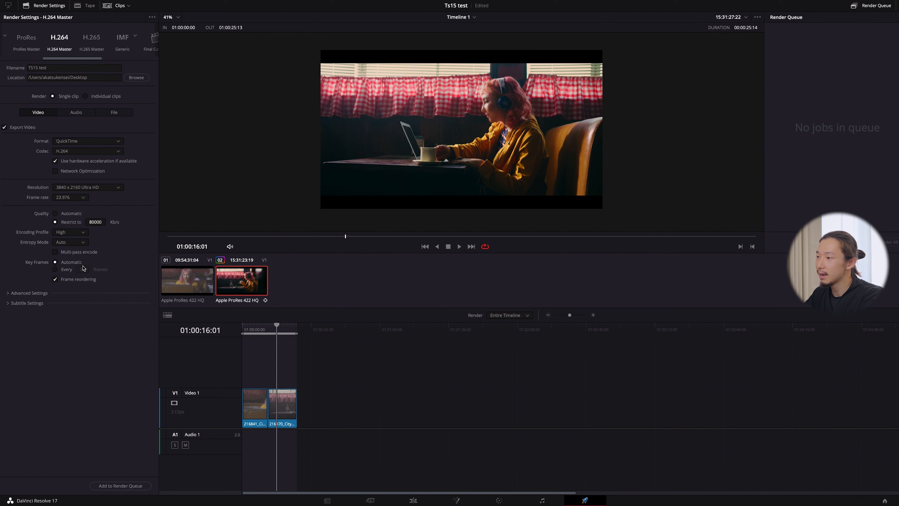
Step: In the advanced video settings, set the Gamma Tag to Rec.709 and enable forcing both sizing and debayer to highest quality
click(21, 293)
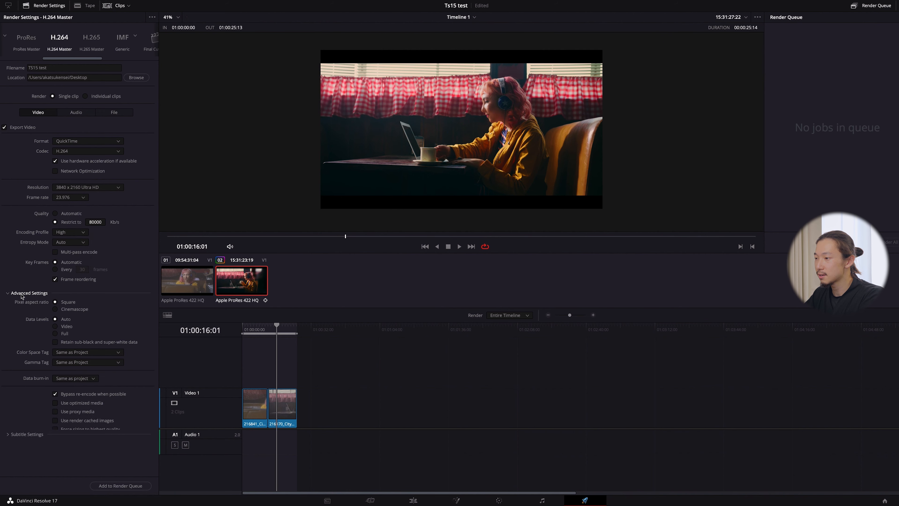
scroll(14, 296, down, 1)
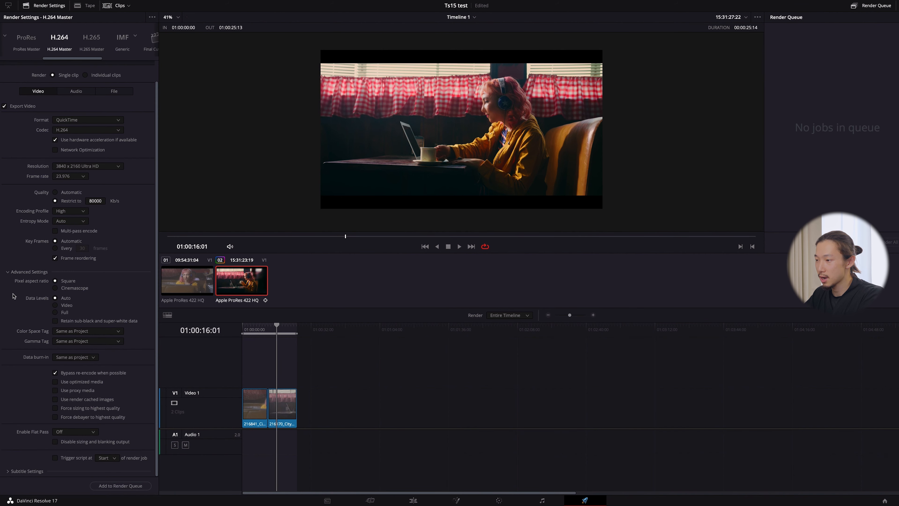
click(59, 342)
scroll(79, 369, down, 3)
scroll(79, 368, down, 3)
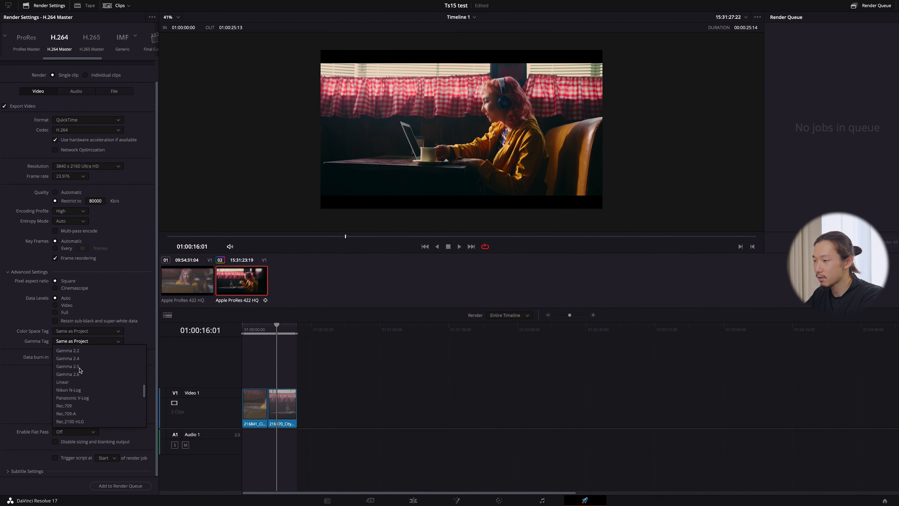
click(69, 390)
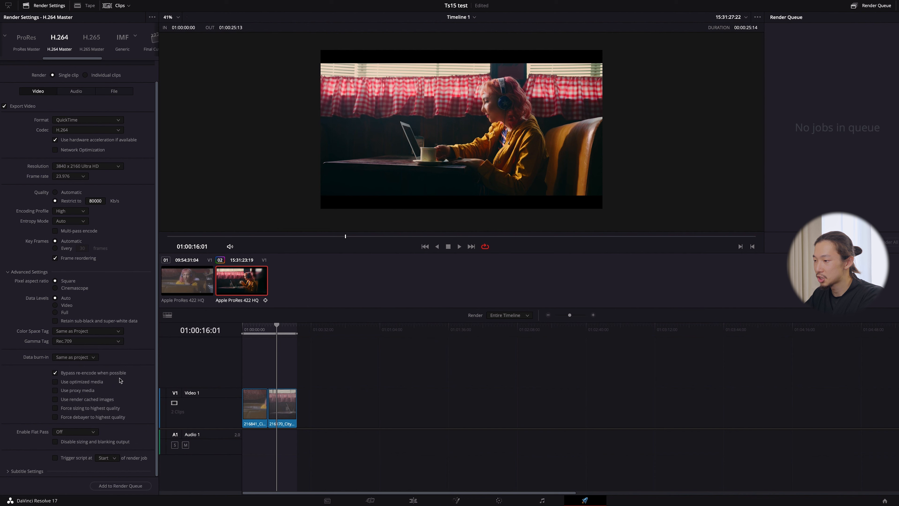
click(56, 408)
scroll(143, 291, up, 2)
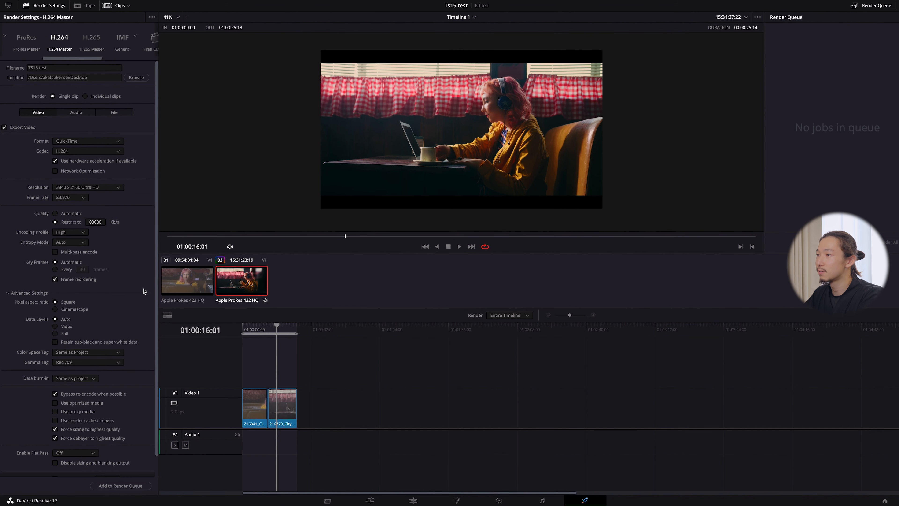
Step: Turn off audio export for the render and return to the video settings
click(76, 111)
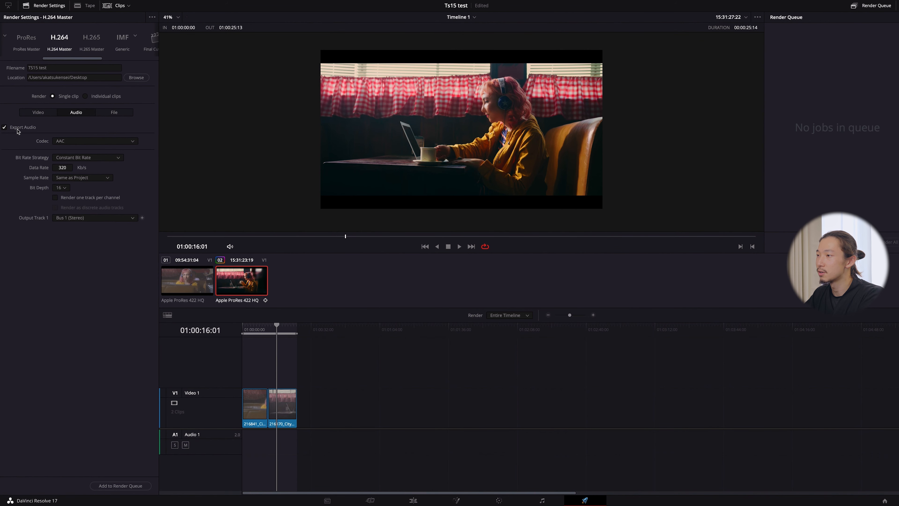
click(5, 128)
click(38, 112)
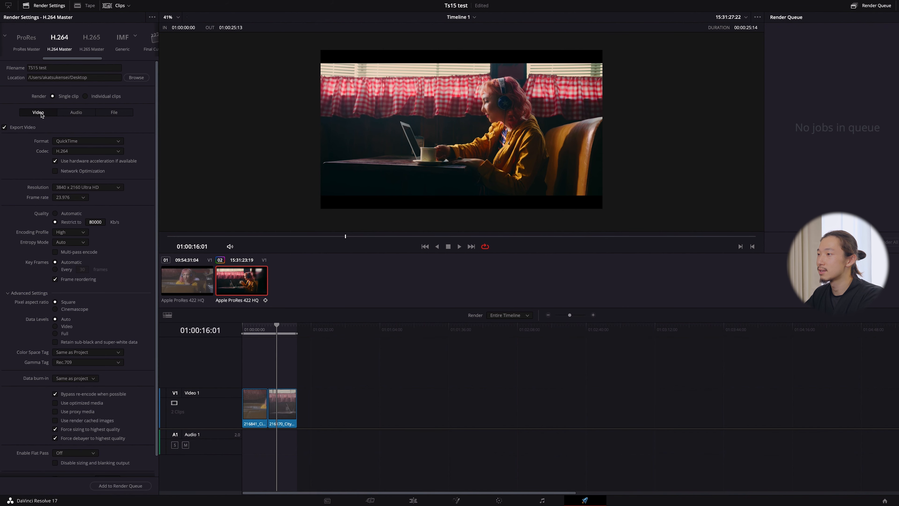
Step: Add the timeline to the render queue as a job and start rendering it
scroll(107, 443, down, 2)
click(119, 487)
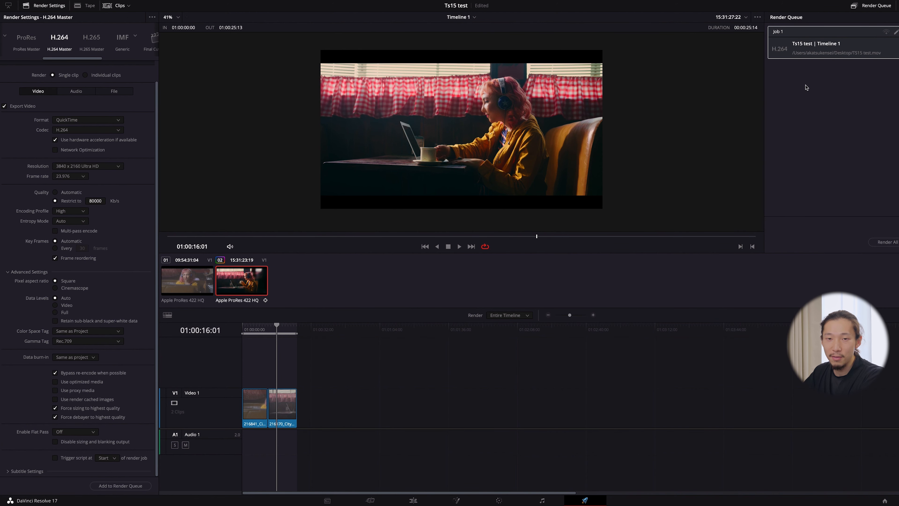
click(882, 245)
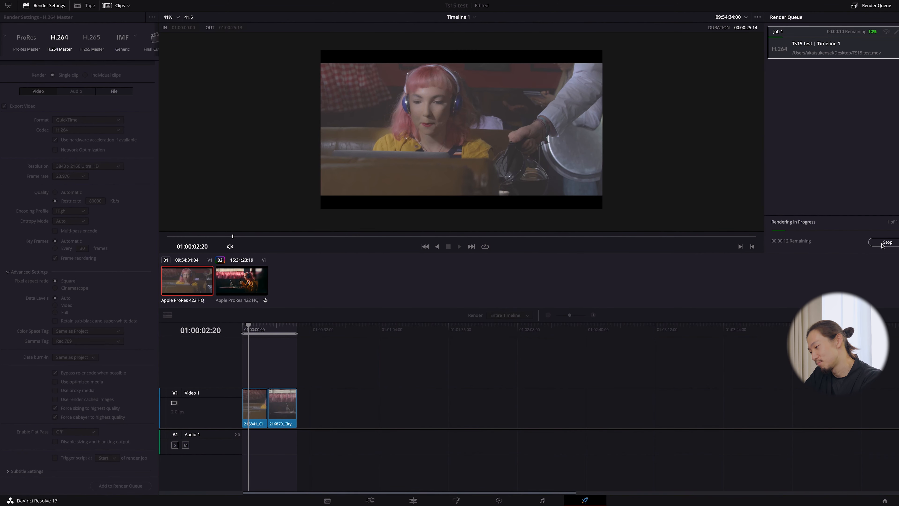